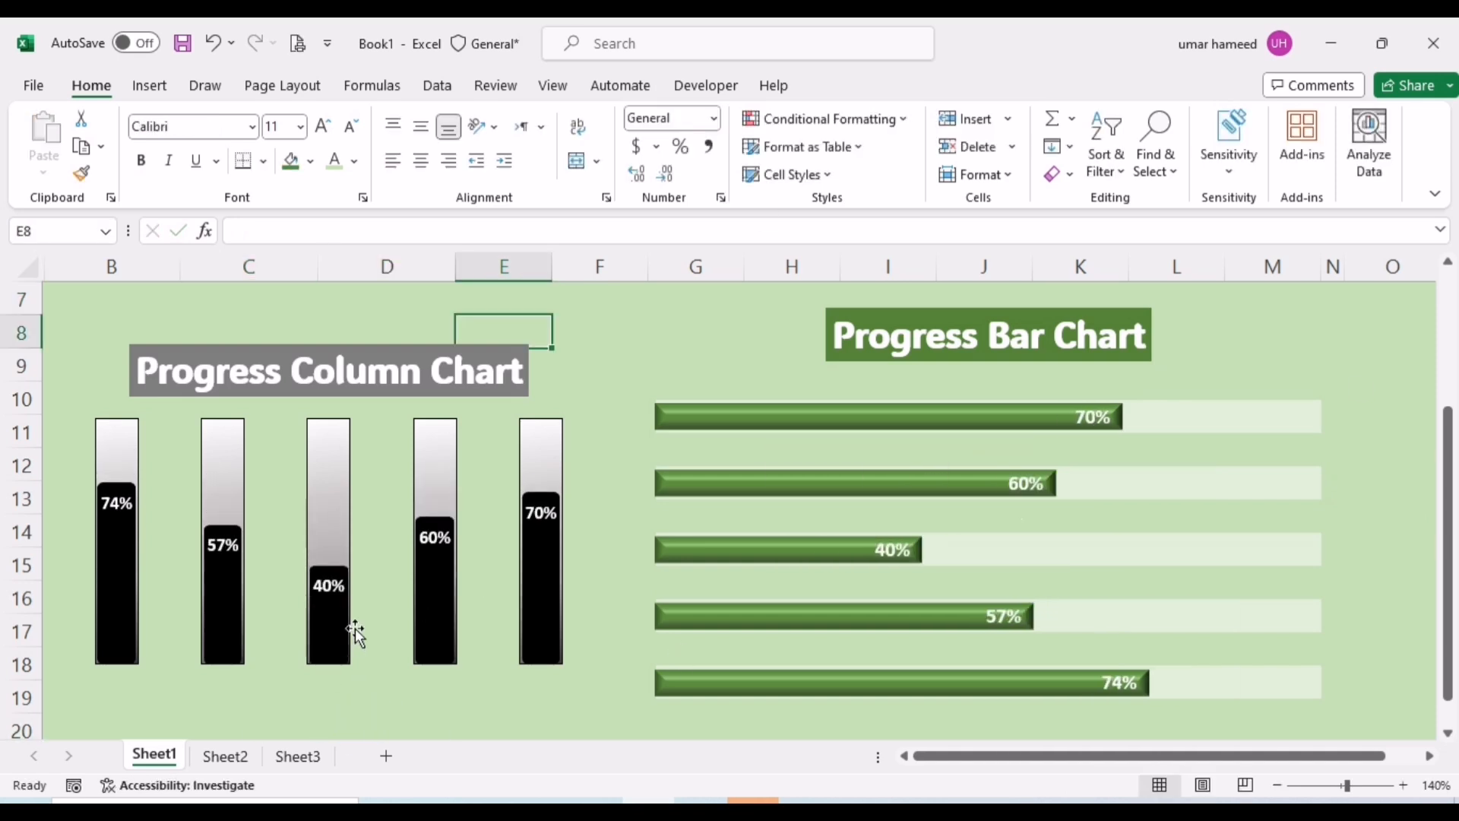
Step: Review the product targets table on Sheet2 and the finished progress charts on Sheet1
click(231, 764)
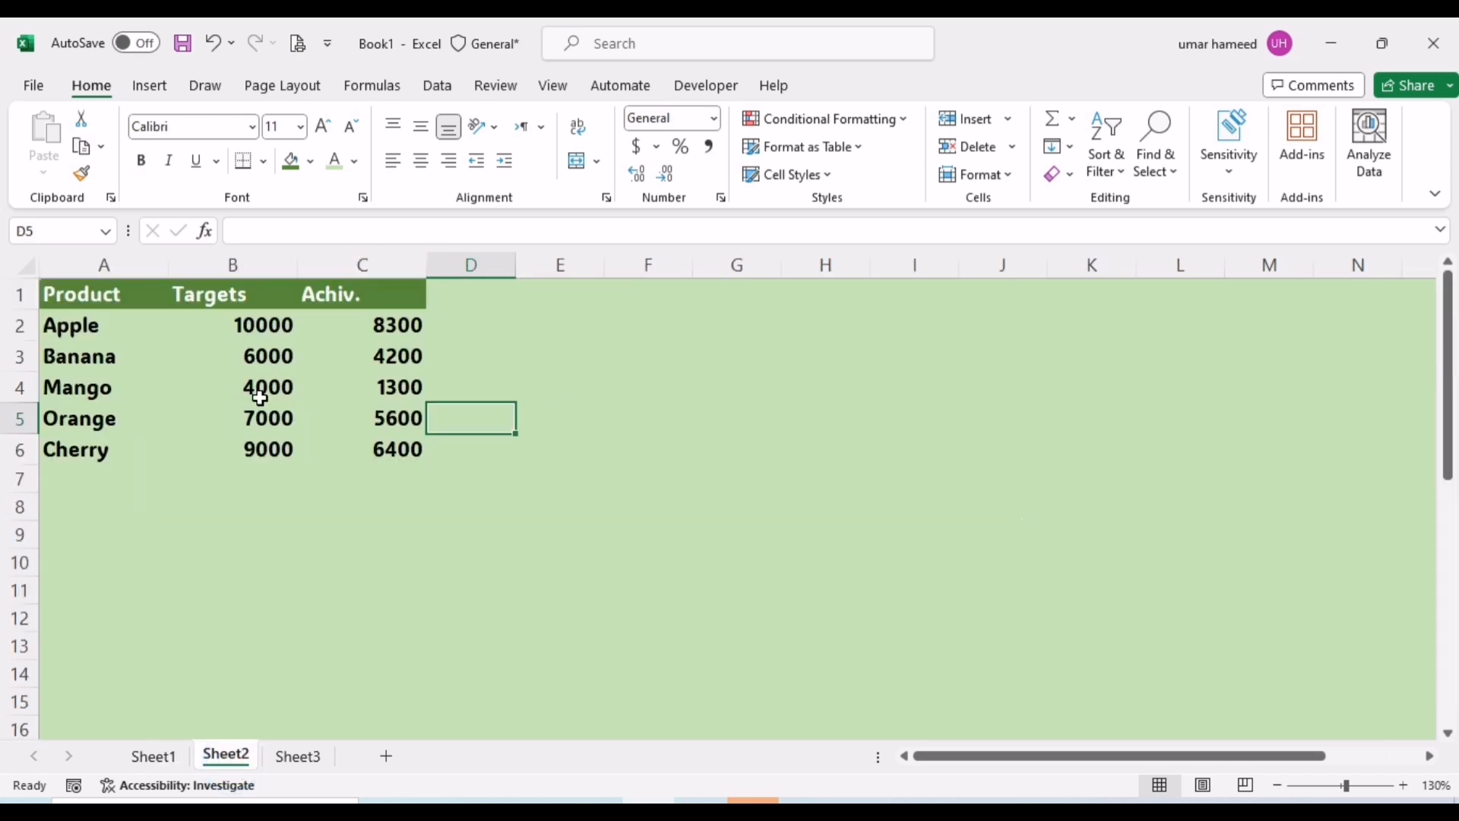
drag(97, 294, 412, 460)
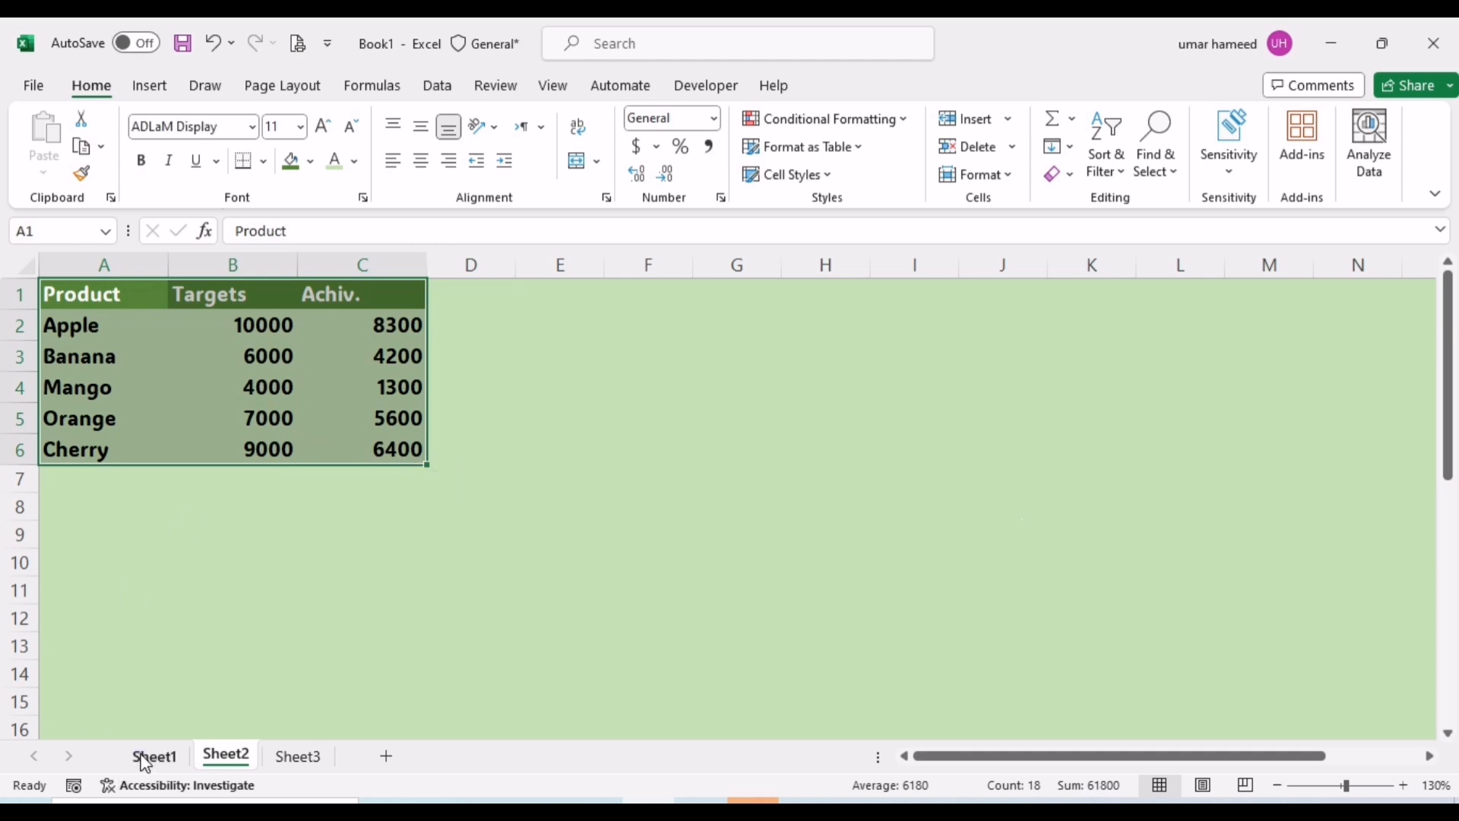
click(152, 756)
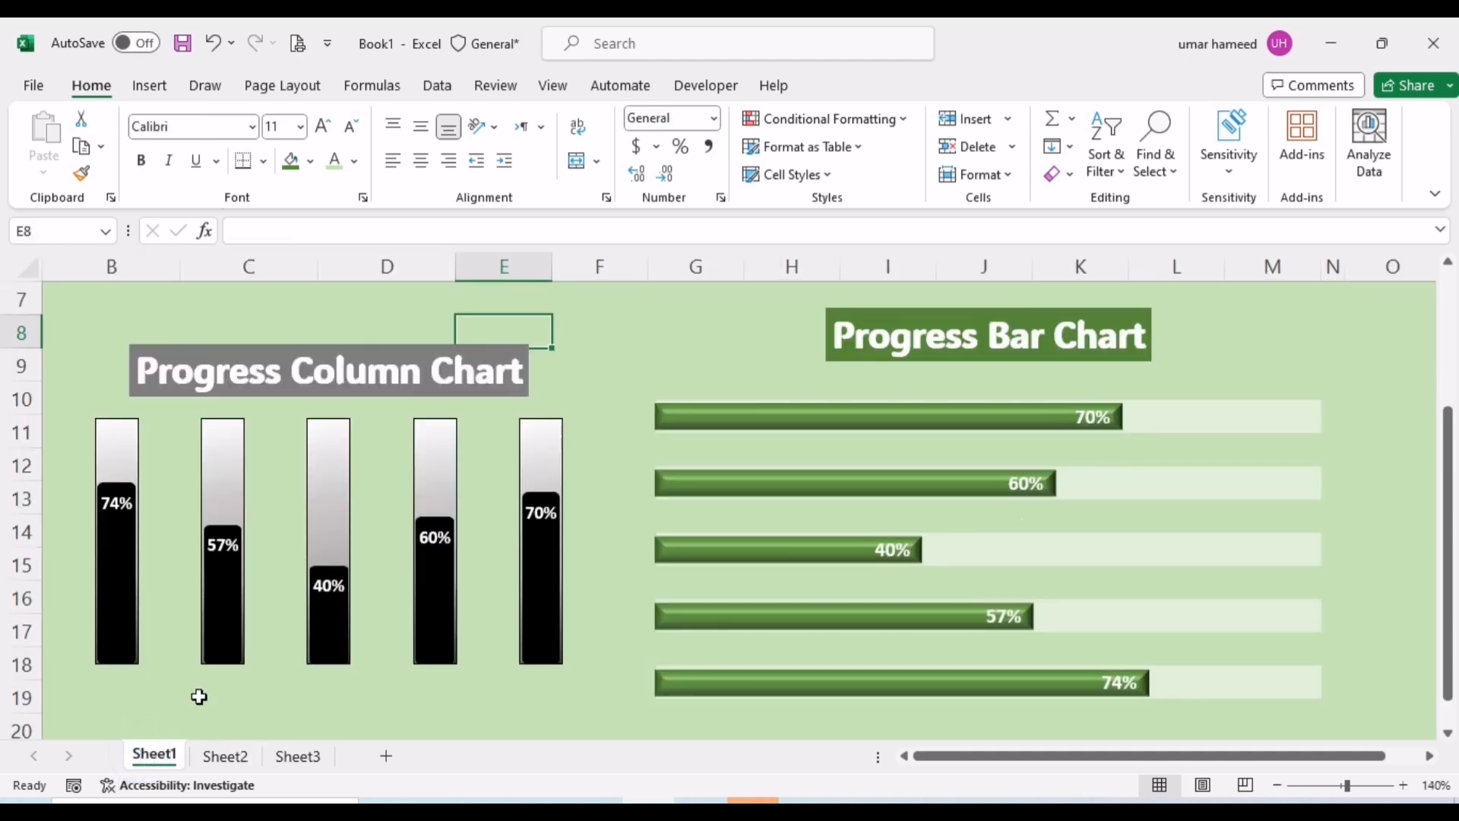
click(235, 757)
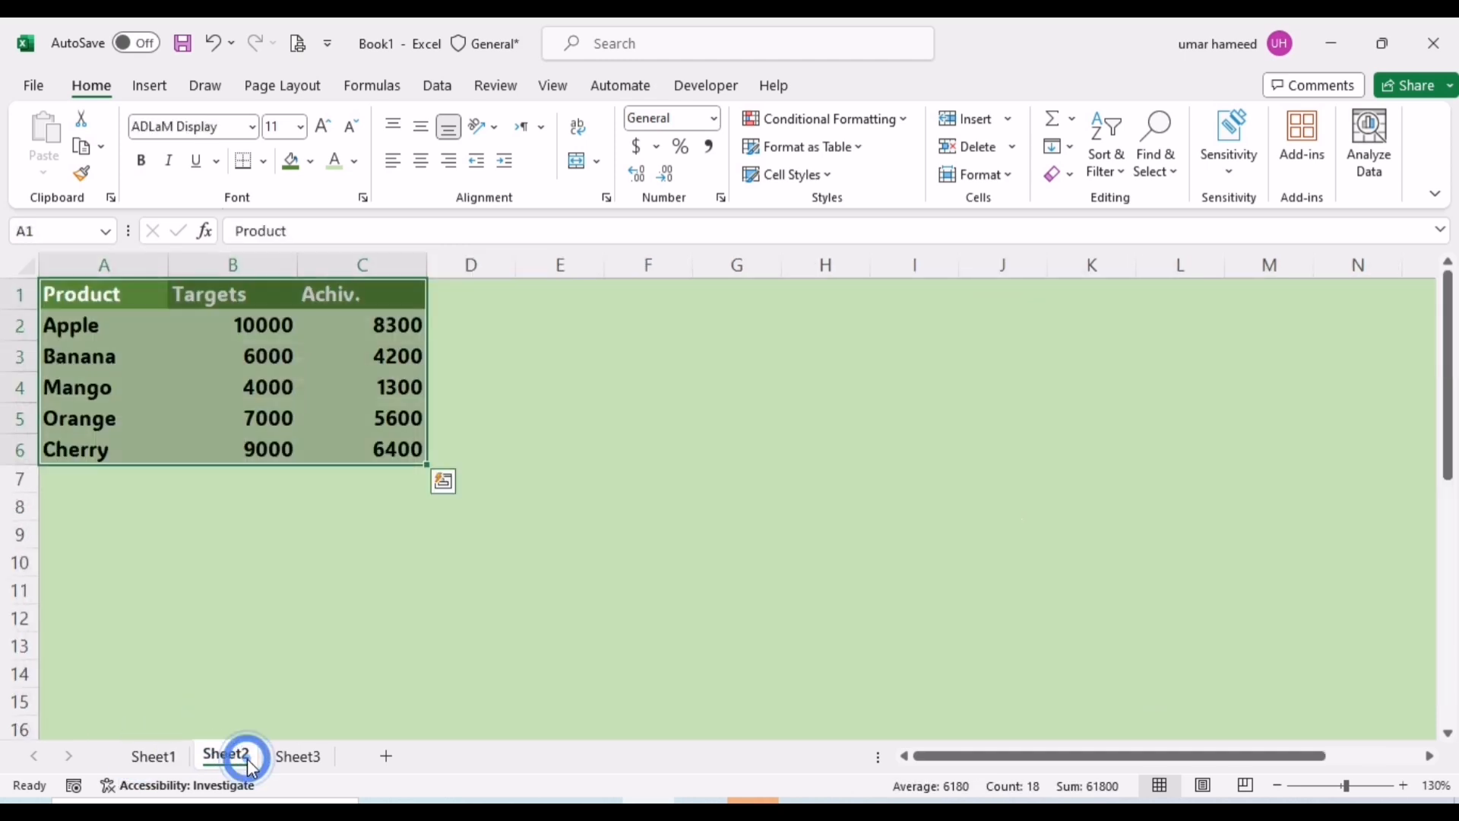
Step: Copy the Targets and Achiv. headers from B1:C1 into D1:E1 on Sheet2
click(519, 291)
drag(254, 287, 351, 283)
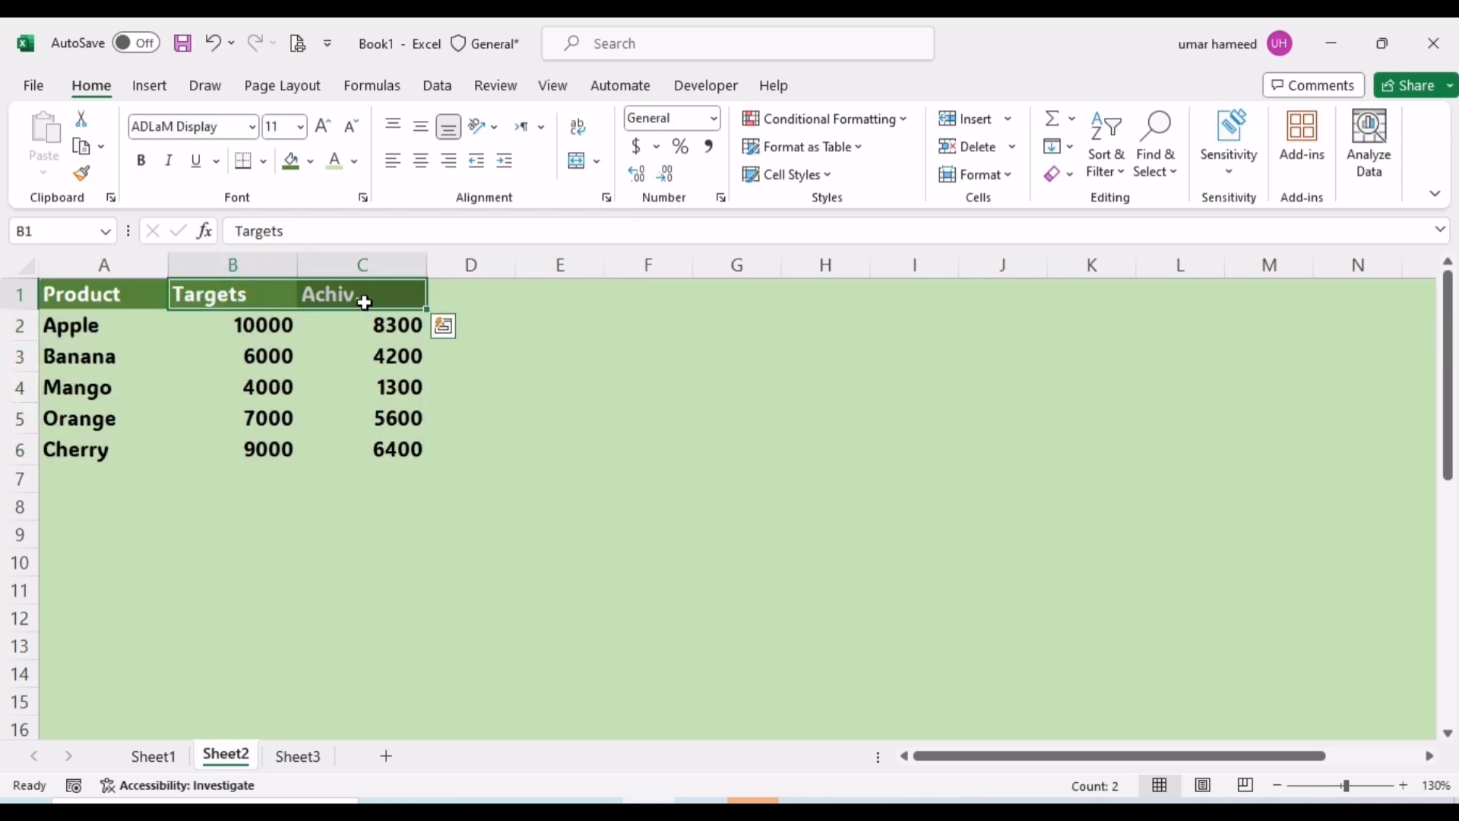
right_click(361, 295)
click(447, 189)
right_click(470, 297)
click(537, 271)
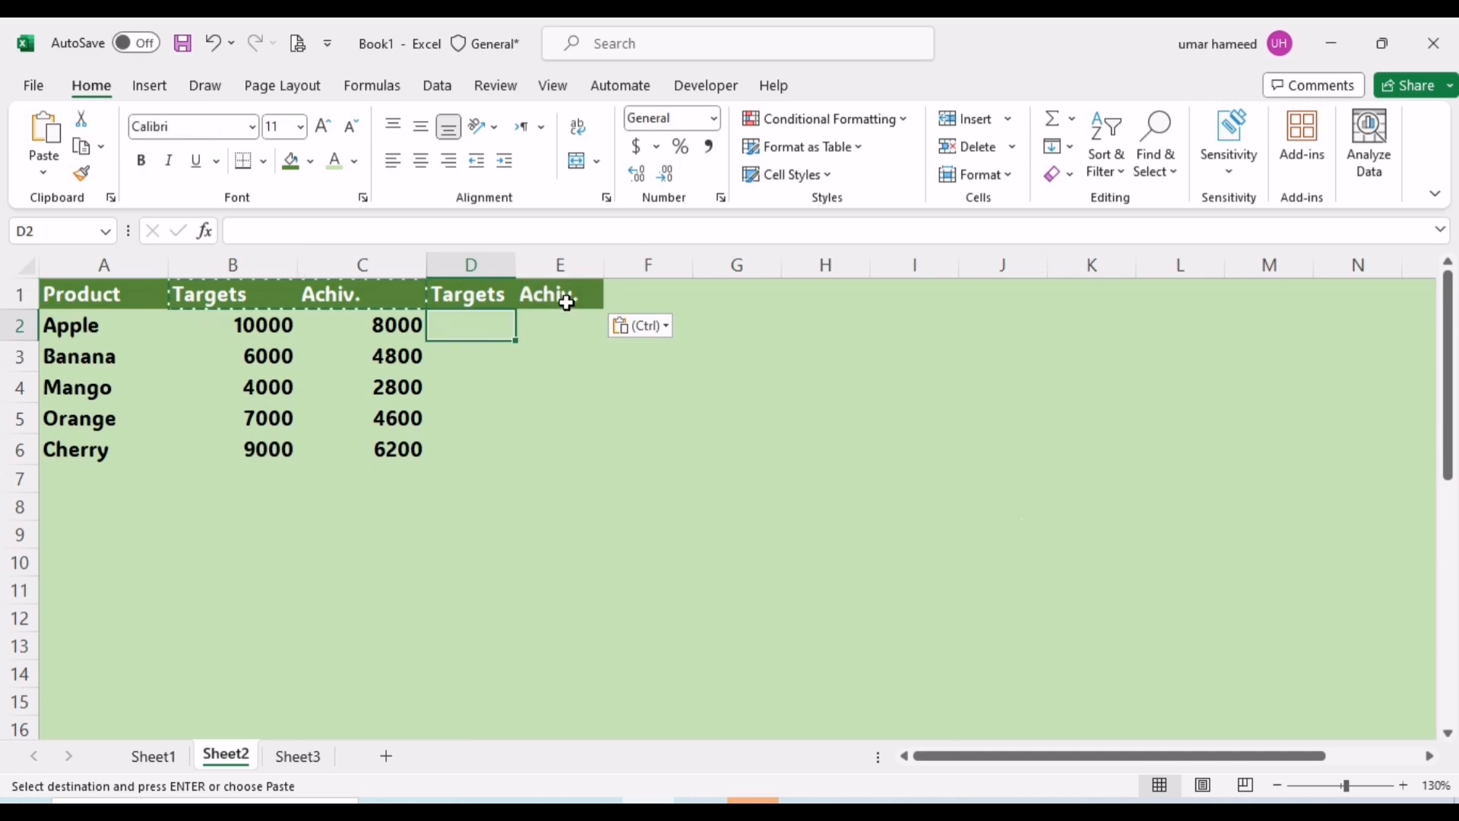
Step: Enter the formula =B2/B2 in D2 for Apple's target ratio
text(=)
key(Left)
key(Left)
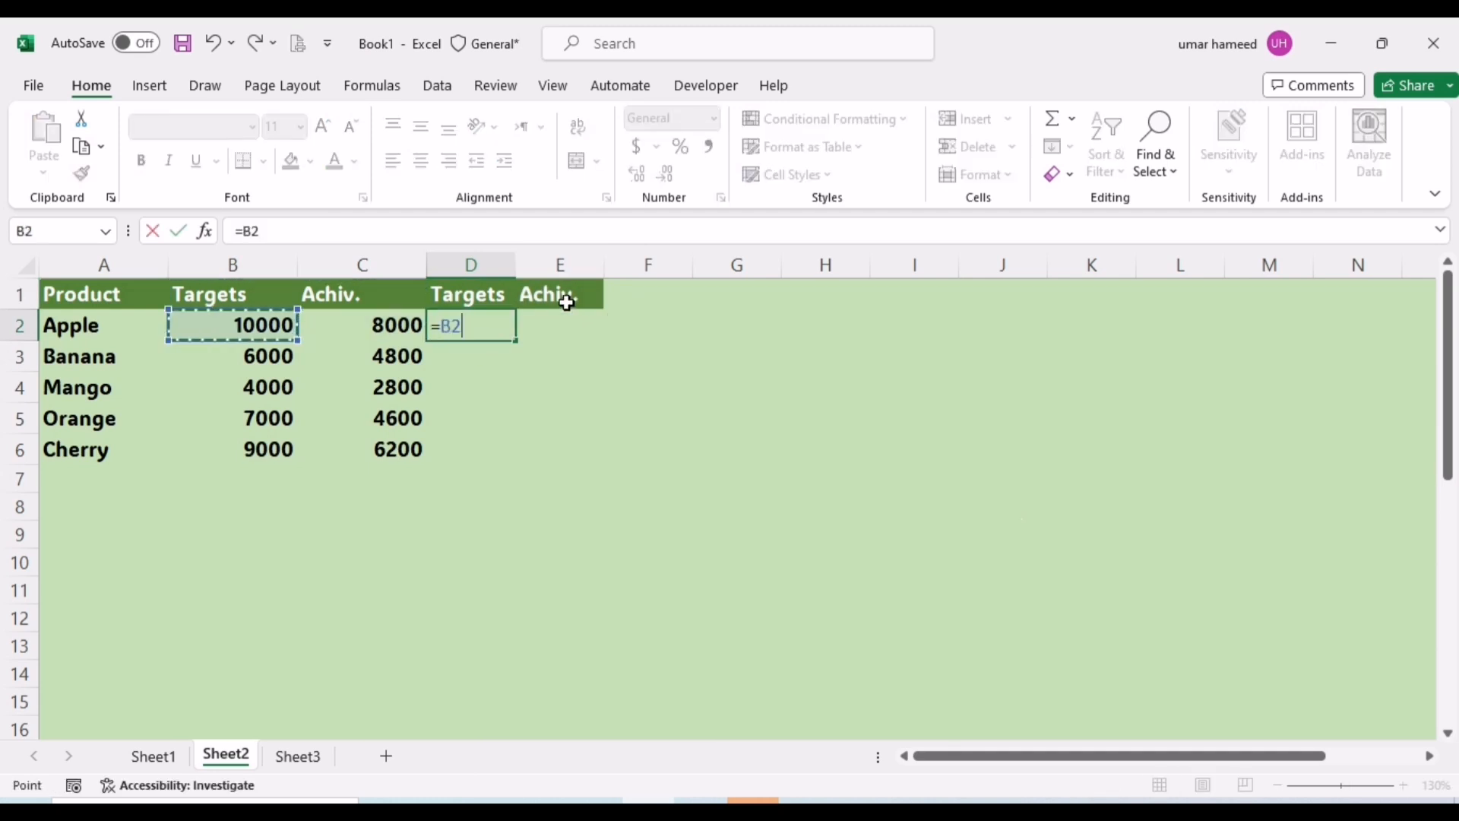
text(/)
key(Left)
key(Left)
key(Return)
Step: Enter the formula =C2/B2 in E2 for Apple's achievement ratio
key(Up)
key(Right)
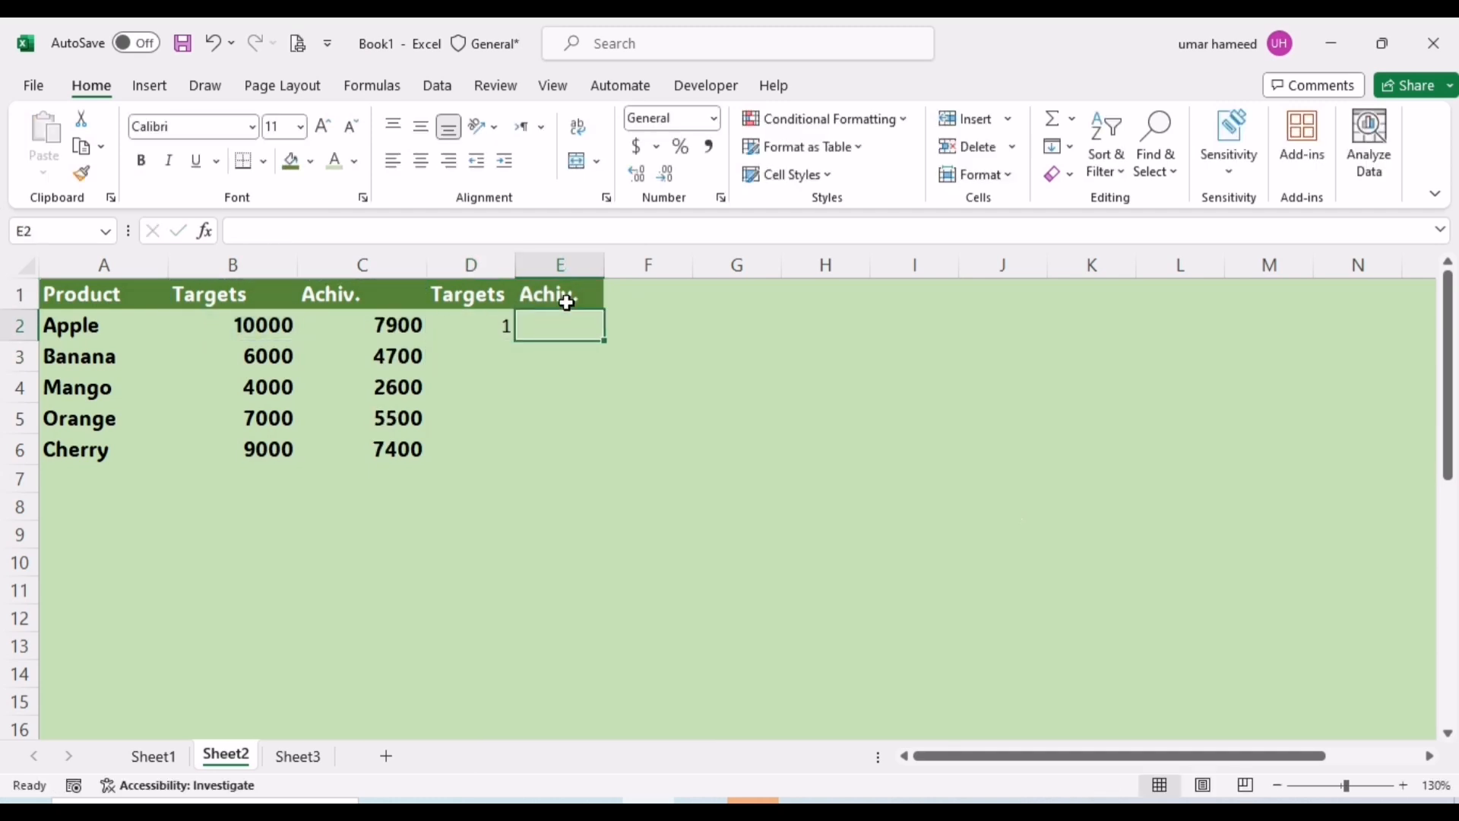
text(=)
key(Left)
key(Left)
text(/)
key(Left)
key(Left)
key(Left)
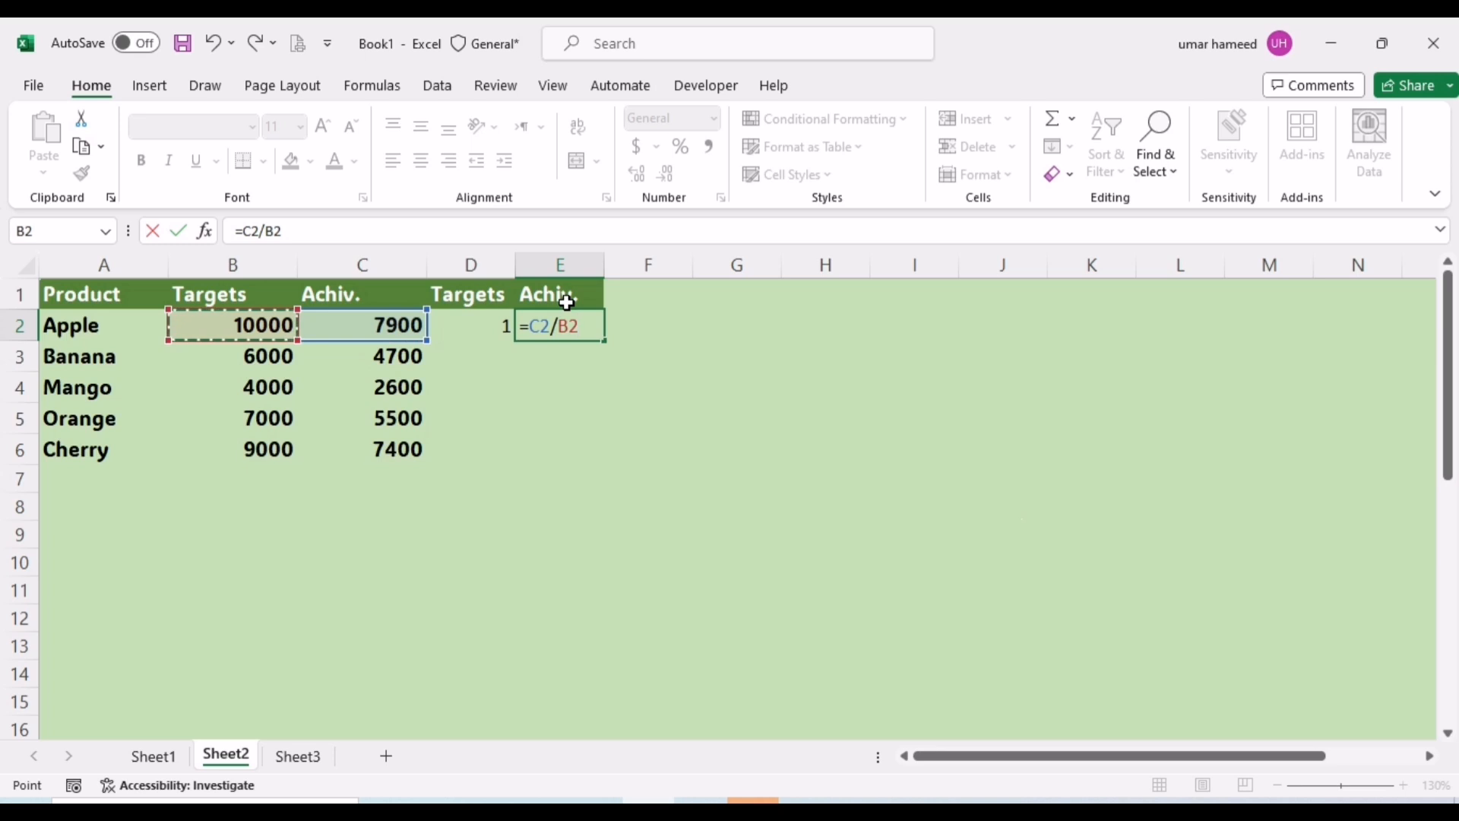
key(Return)
Step: Set the font of cells D2:E6 to ADLaM Display to match the rest of the table
click(461, 295)
drag(471, 309, 565, 447)
key(ctrl+z)
click(557, 417)
click(253, 127)
click(217, 337)
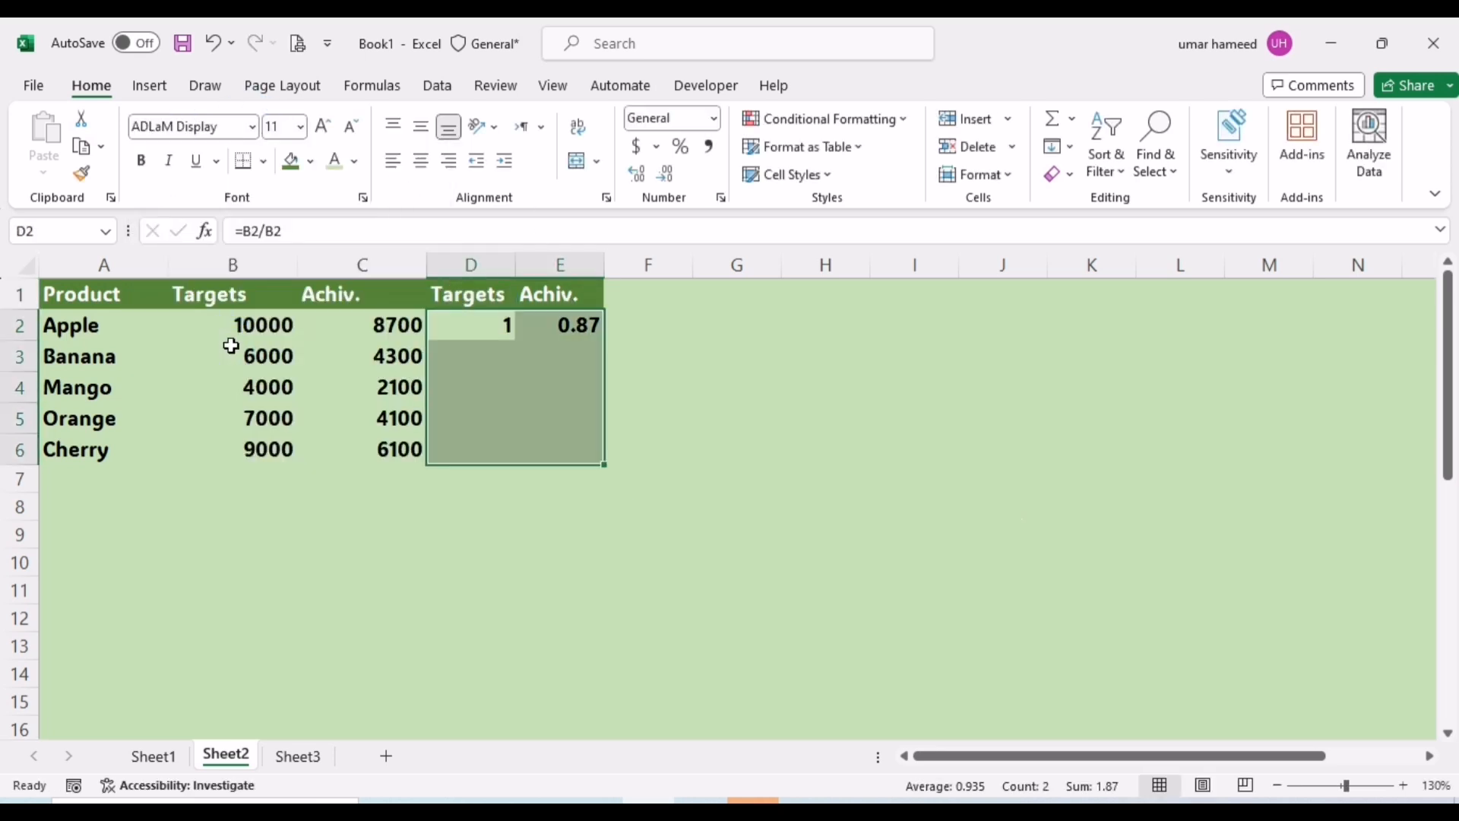
Step: Format D2:E6 as percentages and fill the ratio formulas down to the Cherry row
click(679, 146)
key(ctrl+d)
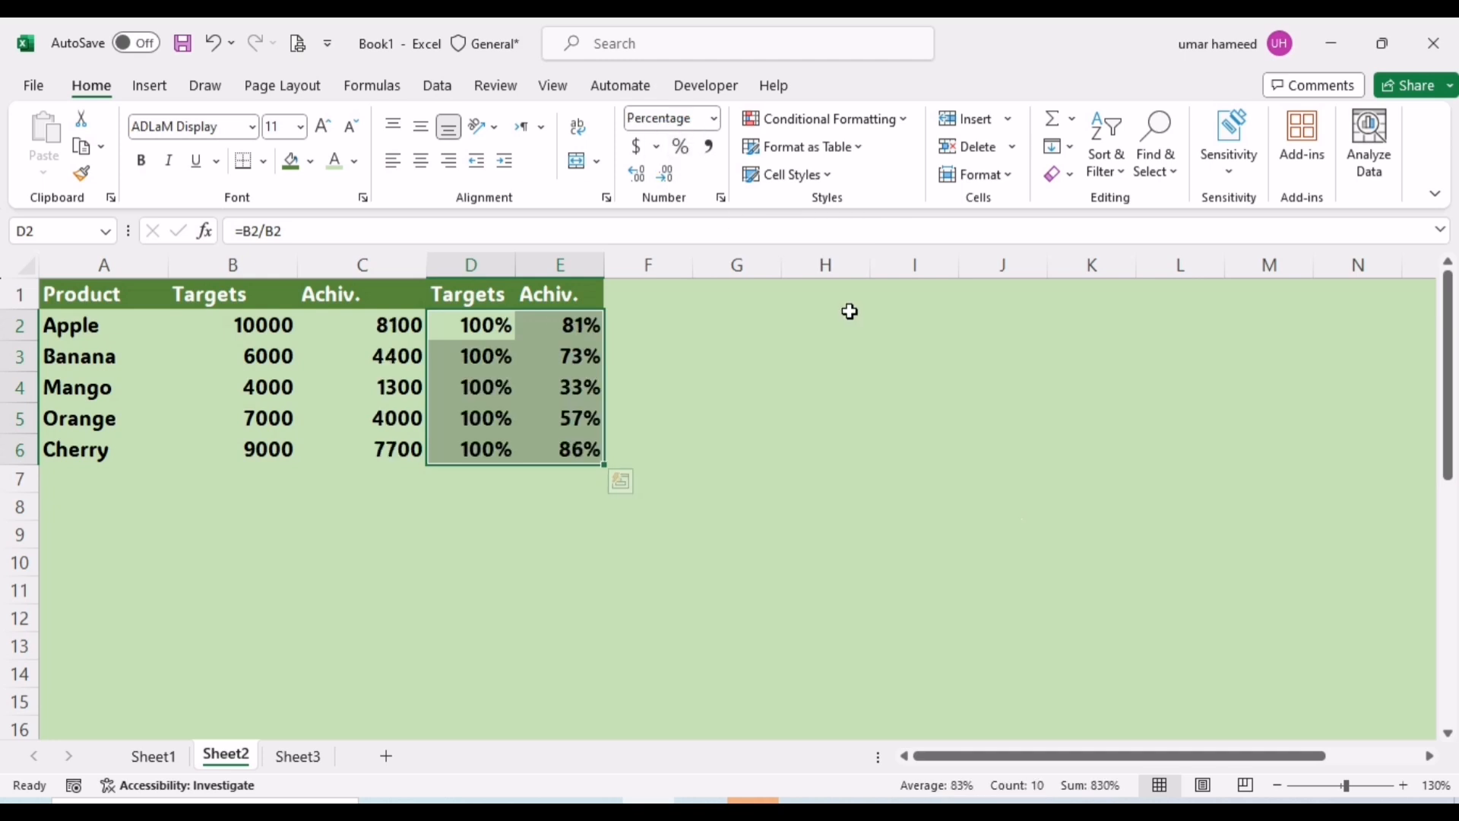
click(722, 549)
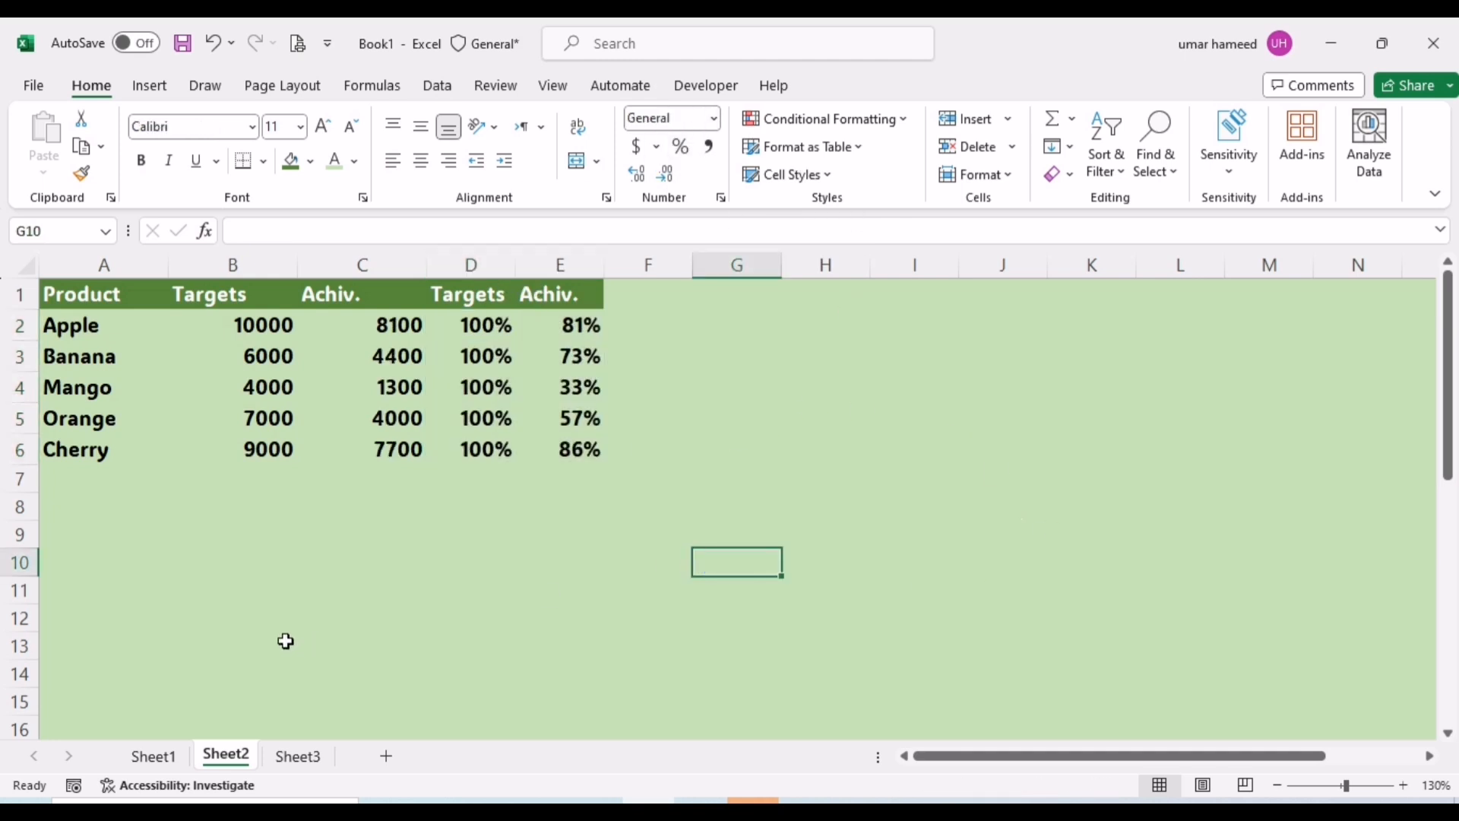
Step: Insert a 2-D stacked column chart from A1:A6 and D1:E6 and place it beside the table
drag(121, 294, 90, 450)
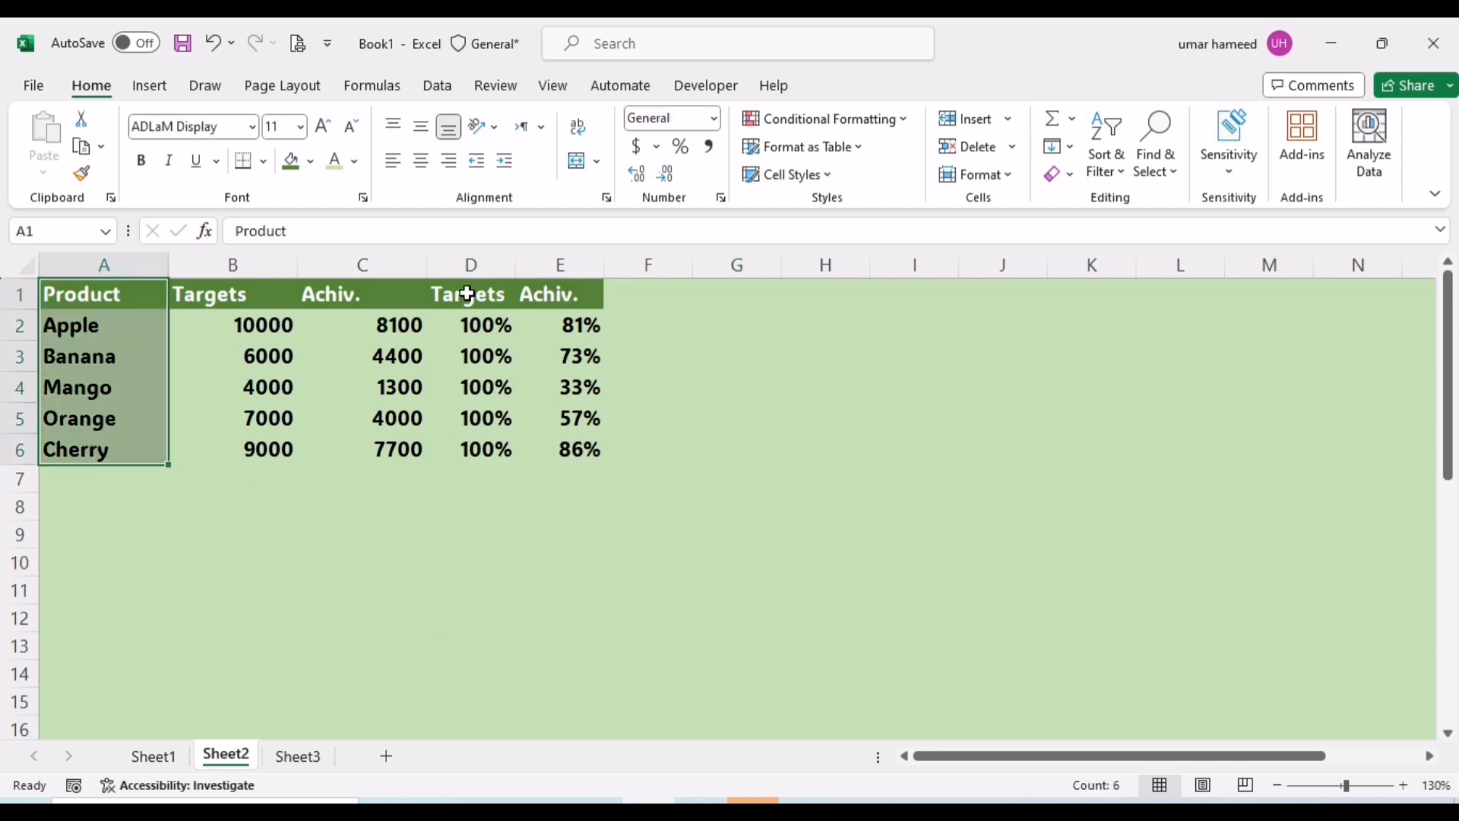
drag(467, 295, 589, 449)
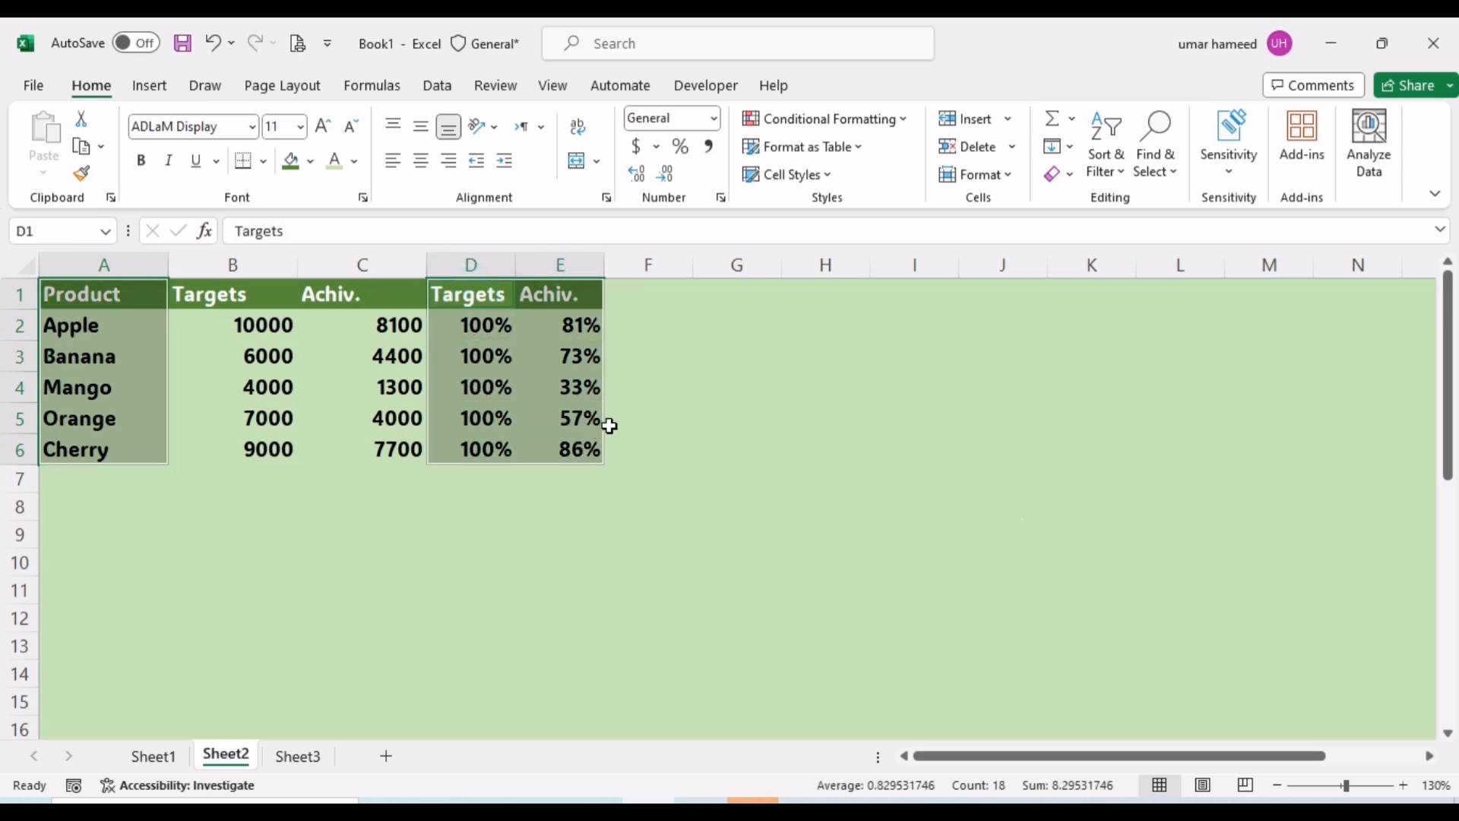
click(150, 86)
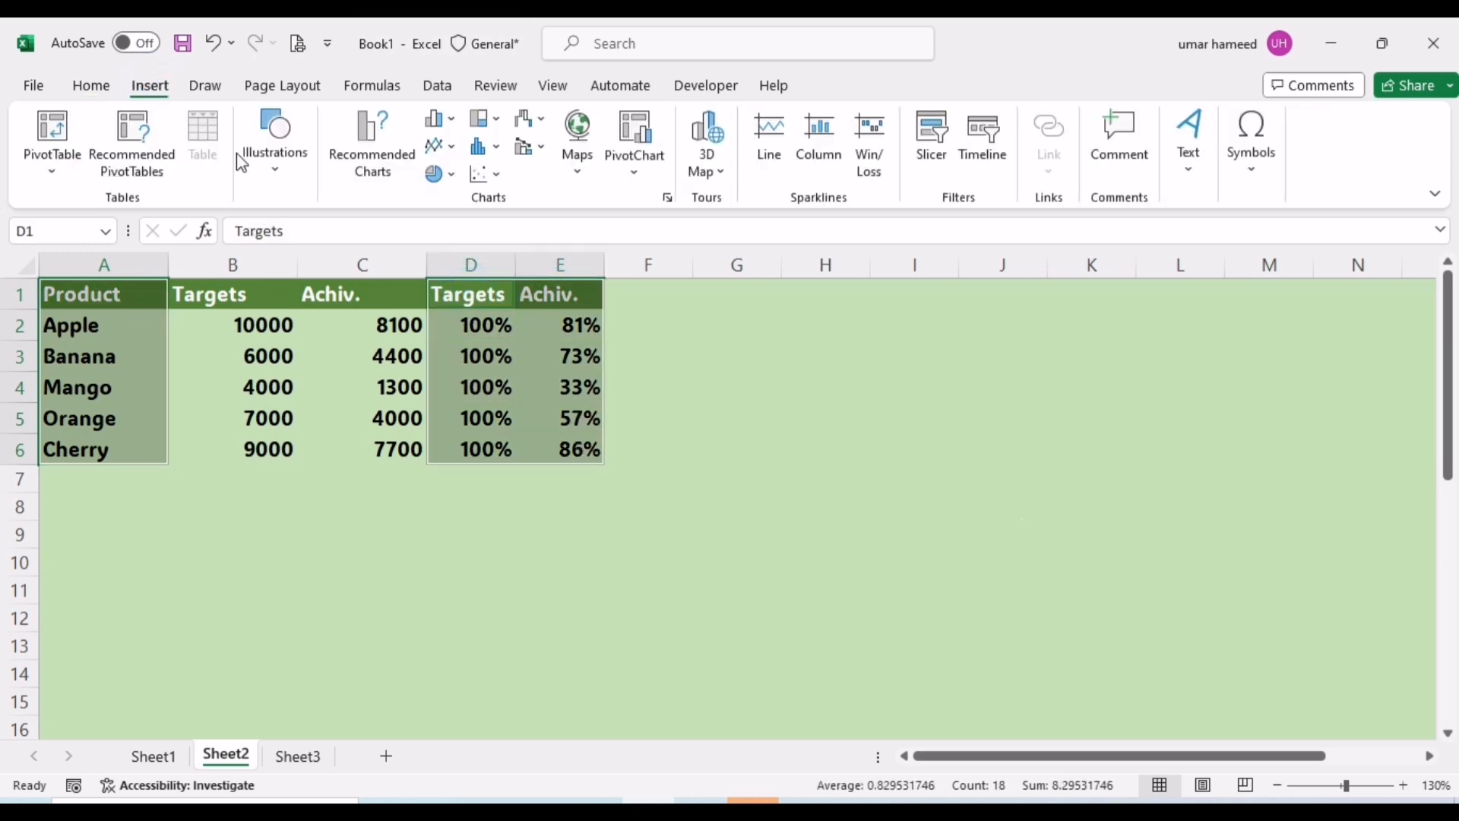
click(449, 119)
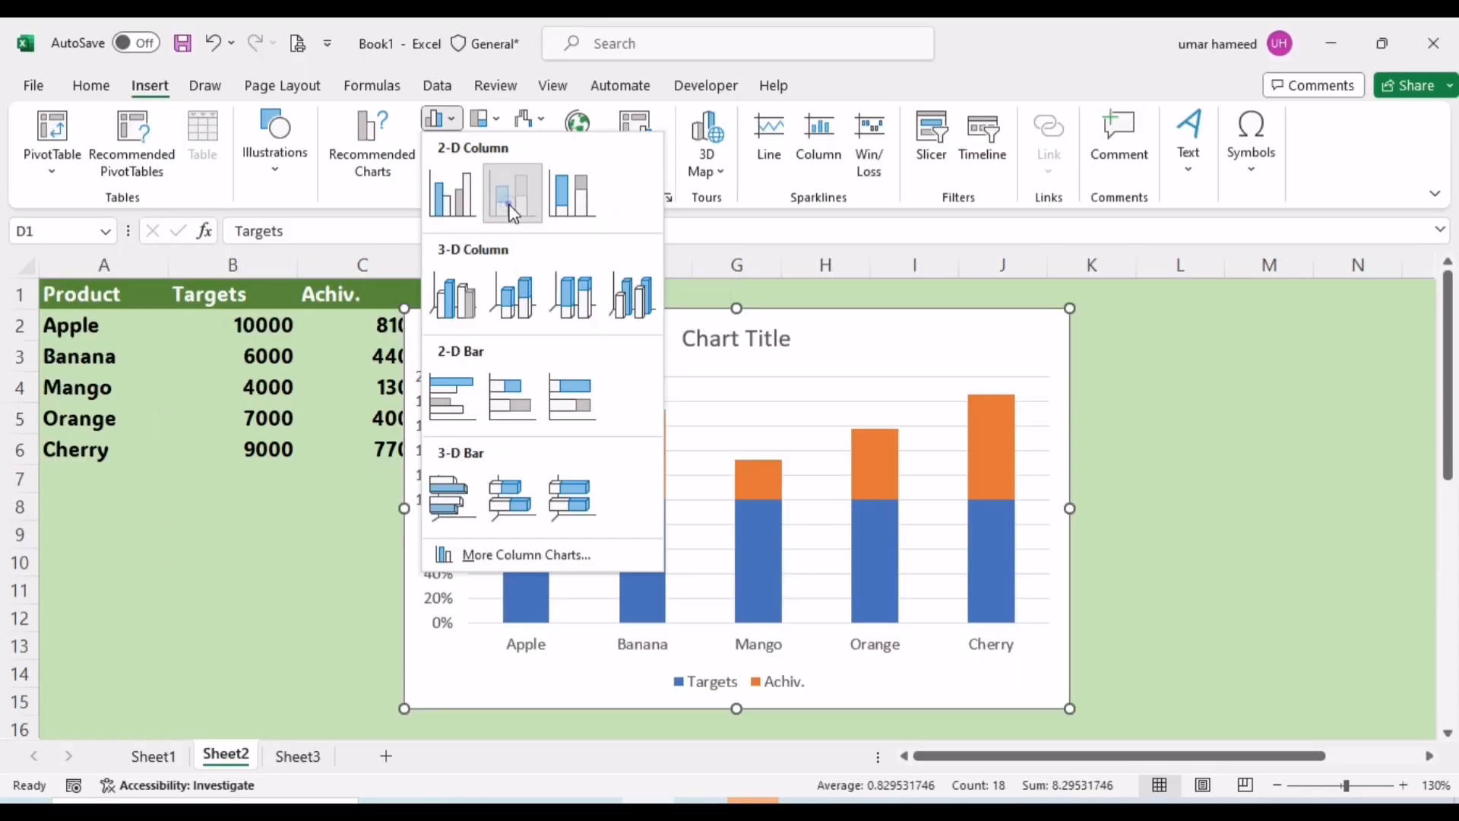
click(523, 217)
mouse_move(577, 319)
mouse_down()
mouse_move(776, 320)
mouse_move(786, 291)
mouse_up()
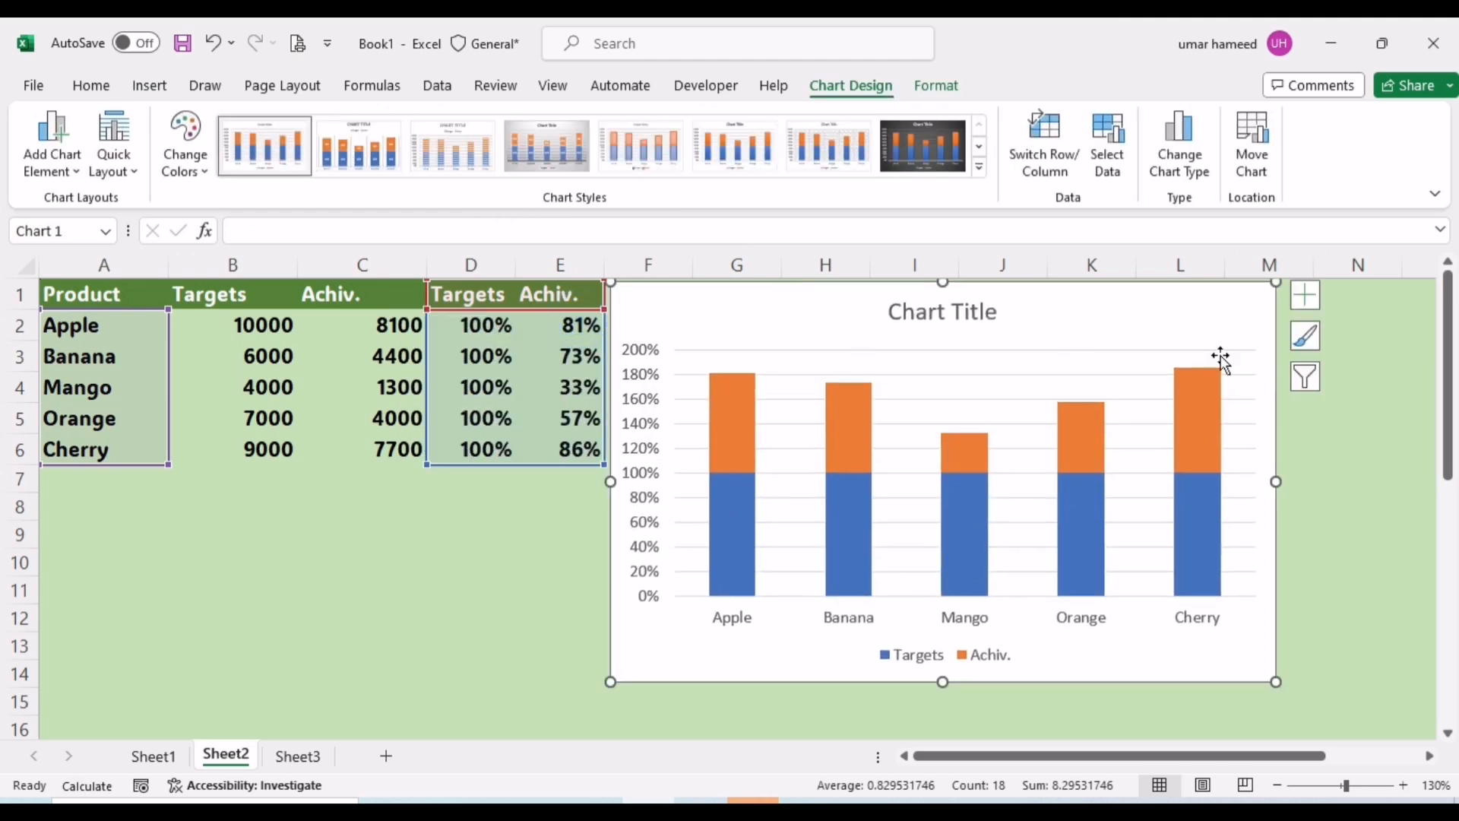
Step: Plot the chart's Achiv. series on the secondary axis
click(734, 409)
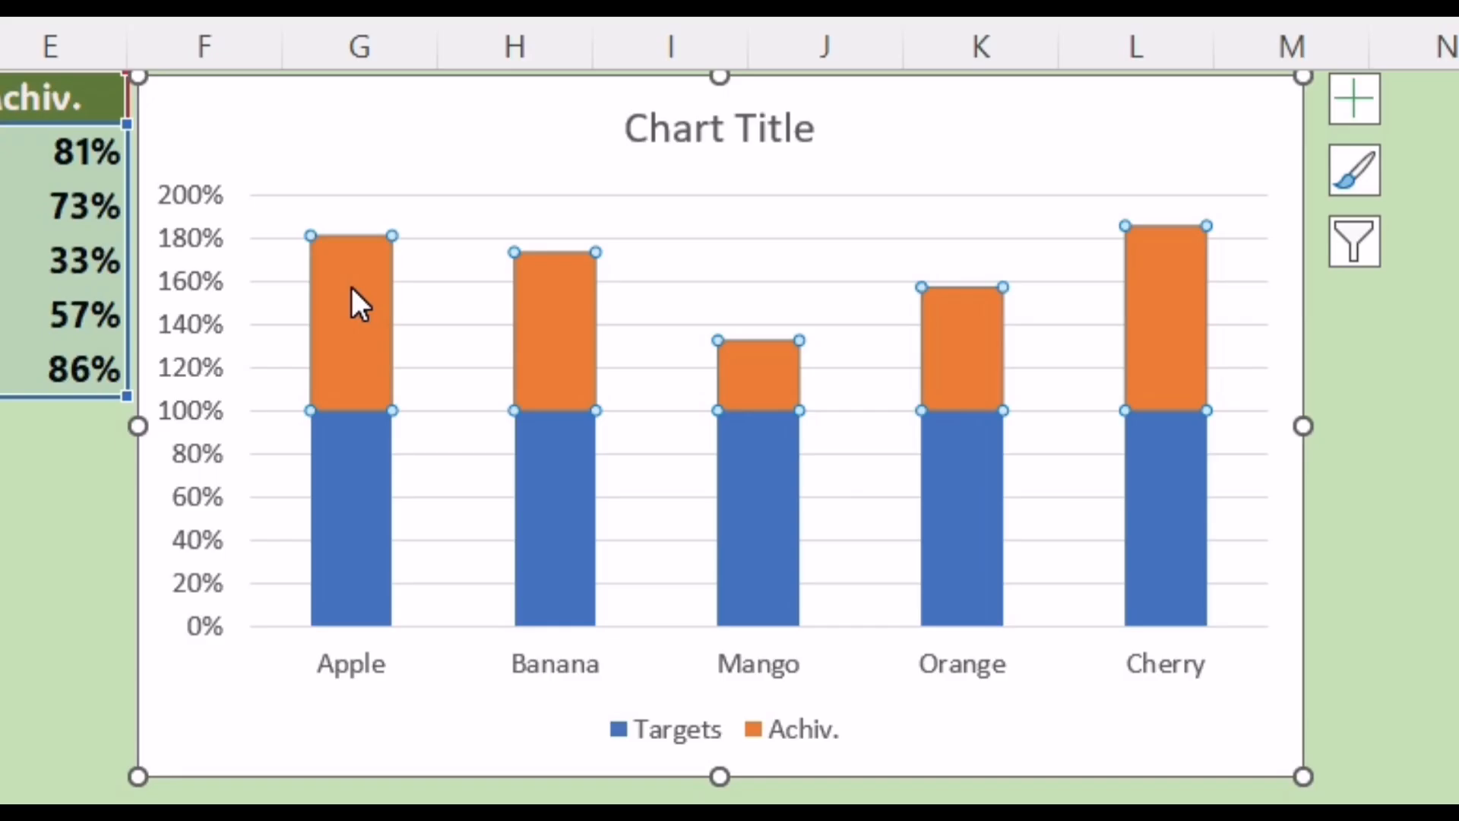
right_click(732, 409)
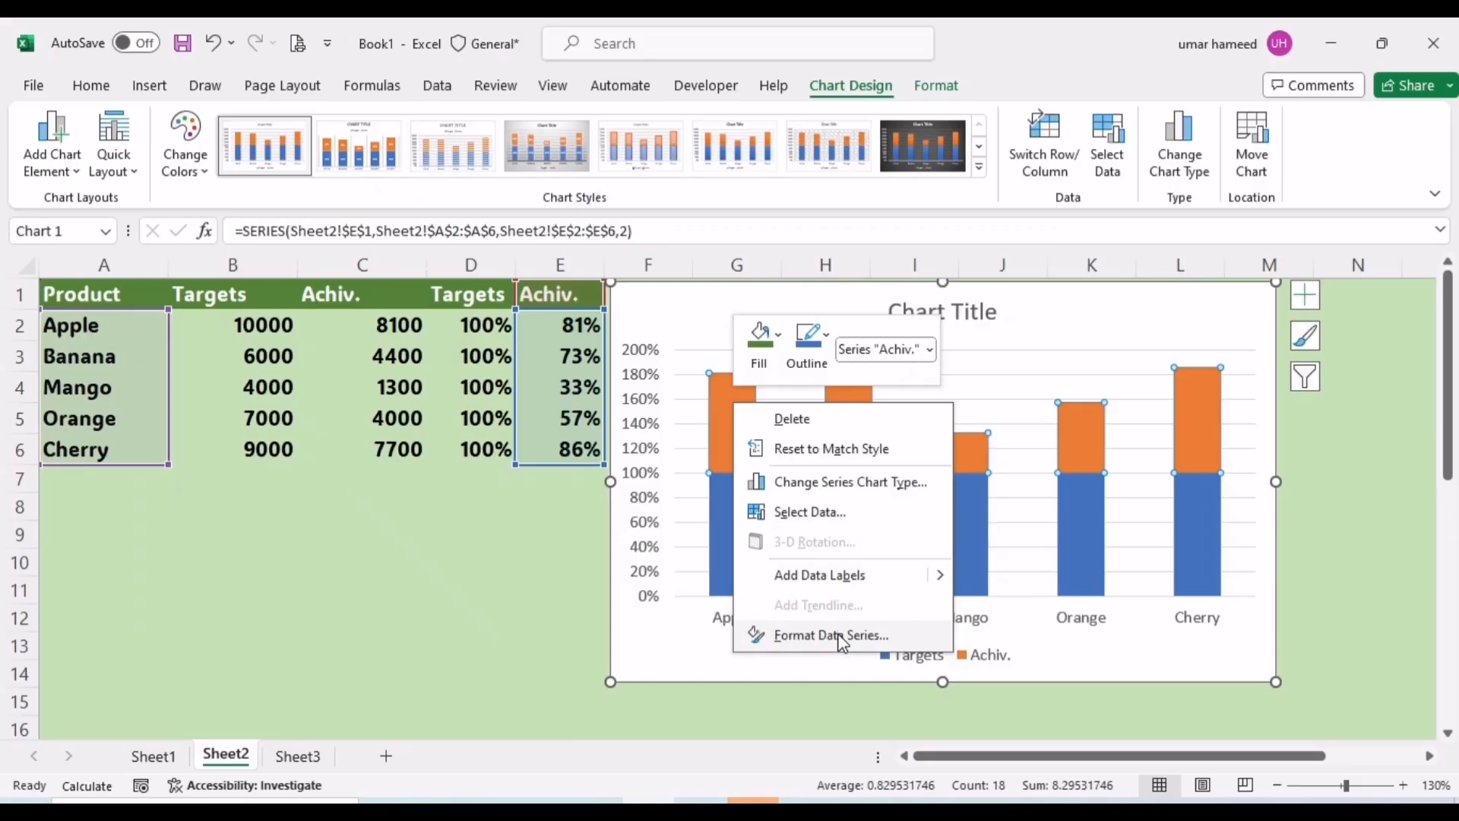
click(832, 636)
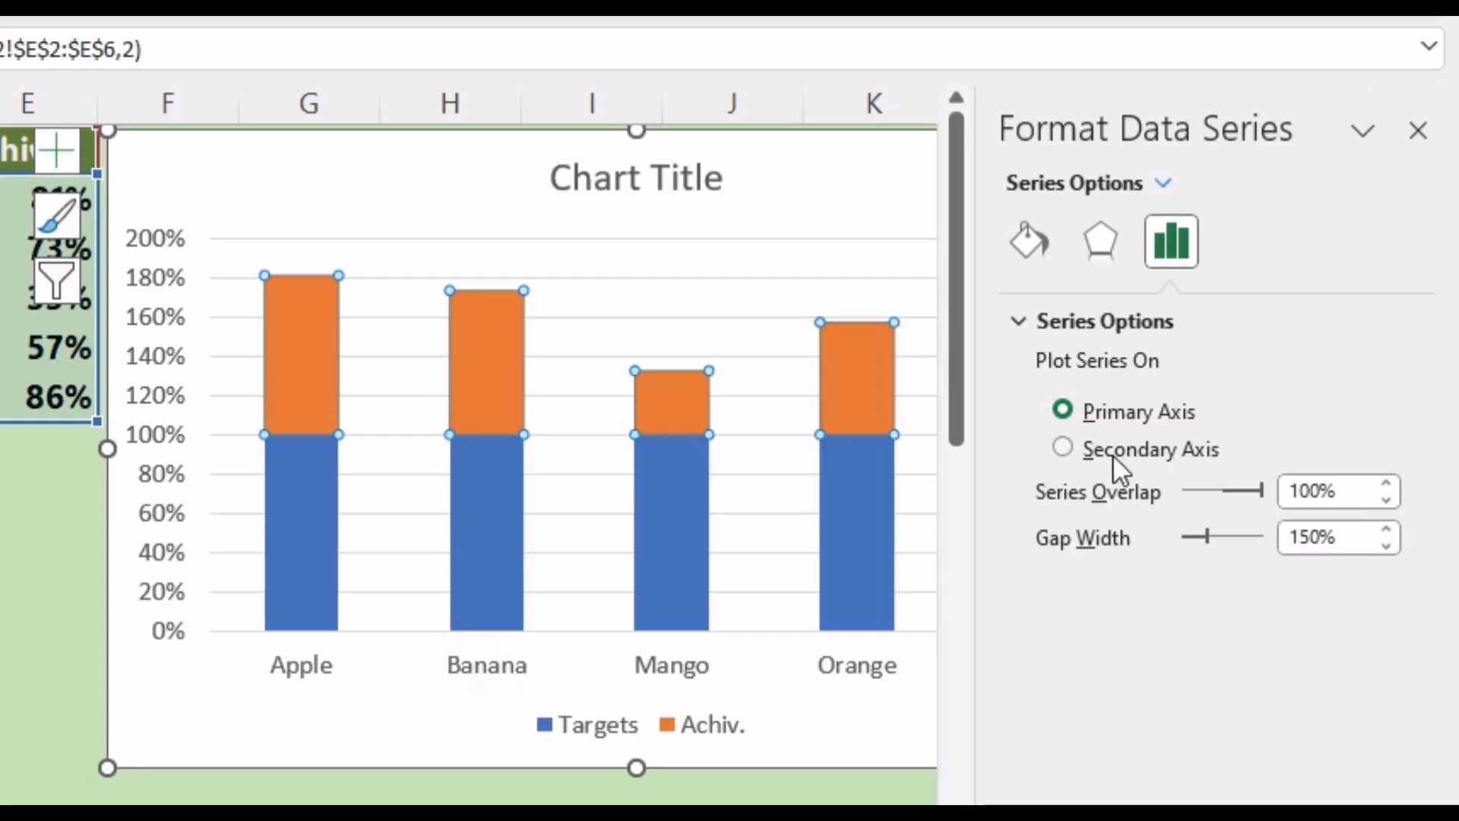
click(1064, 458)
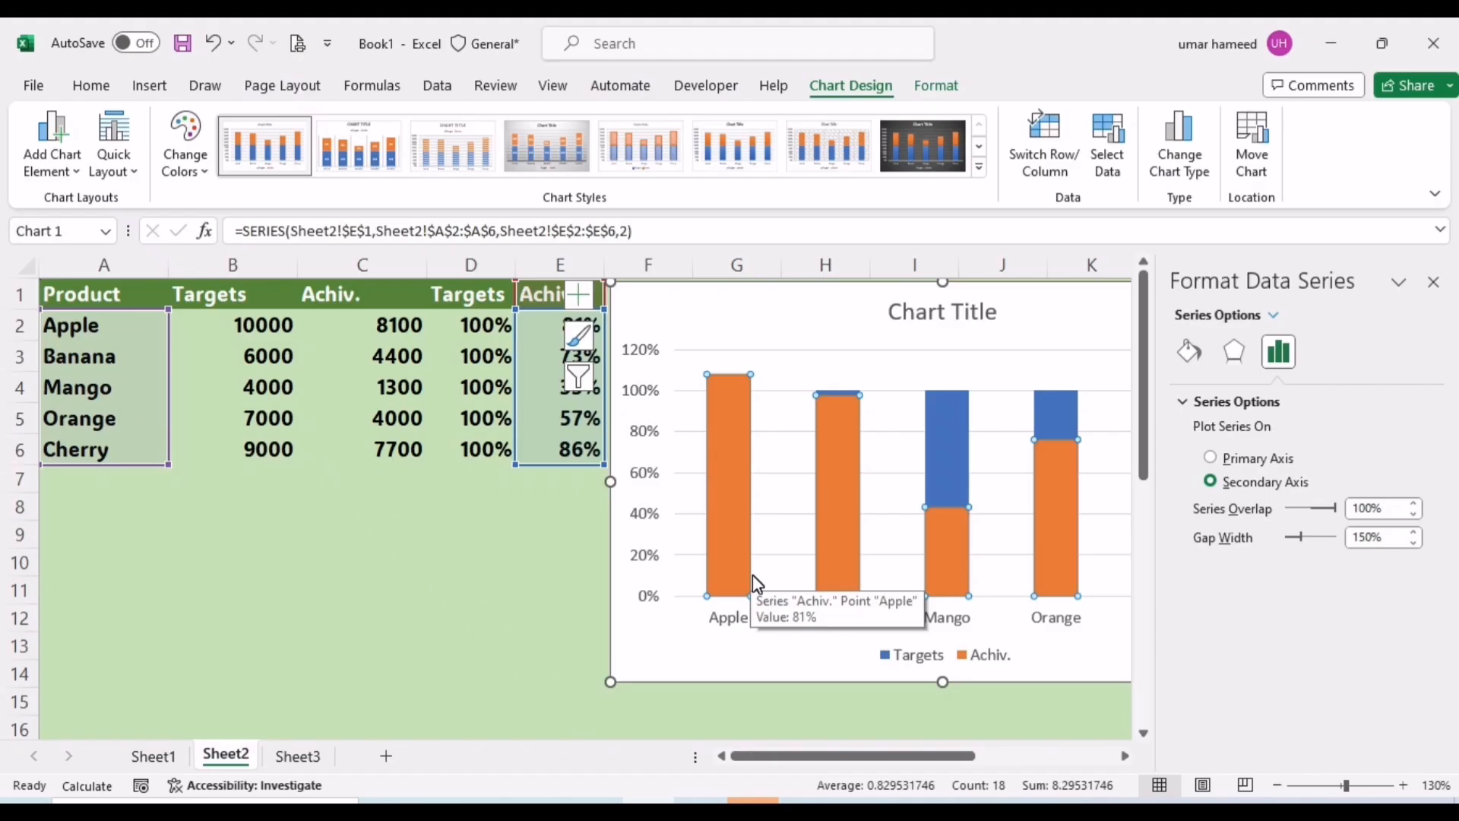
click(1434, 286)
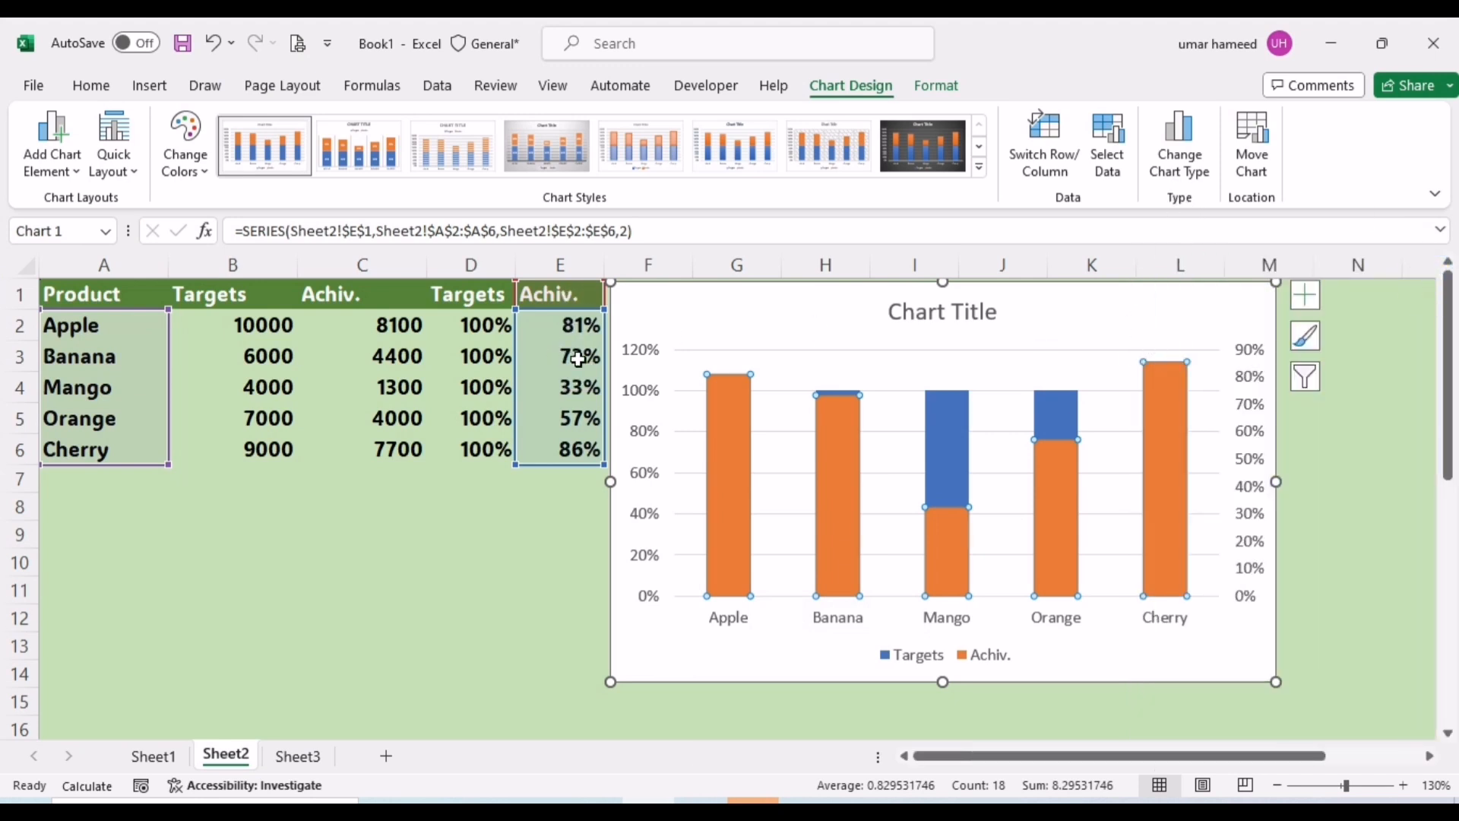
Step: Set the maximum bound of the chart's primary vertical axis to 1.0
click(633, 349)
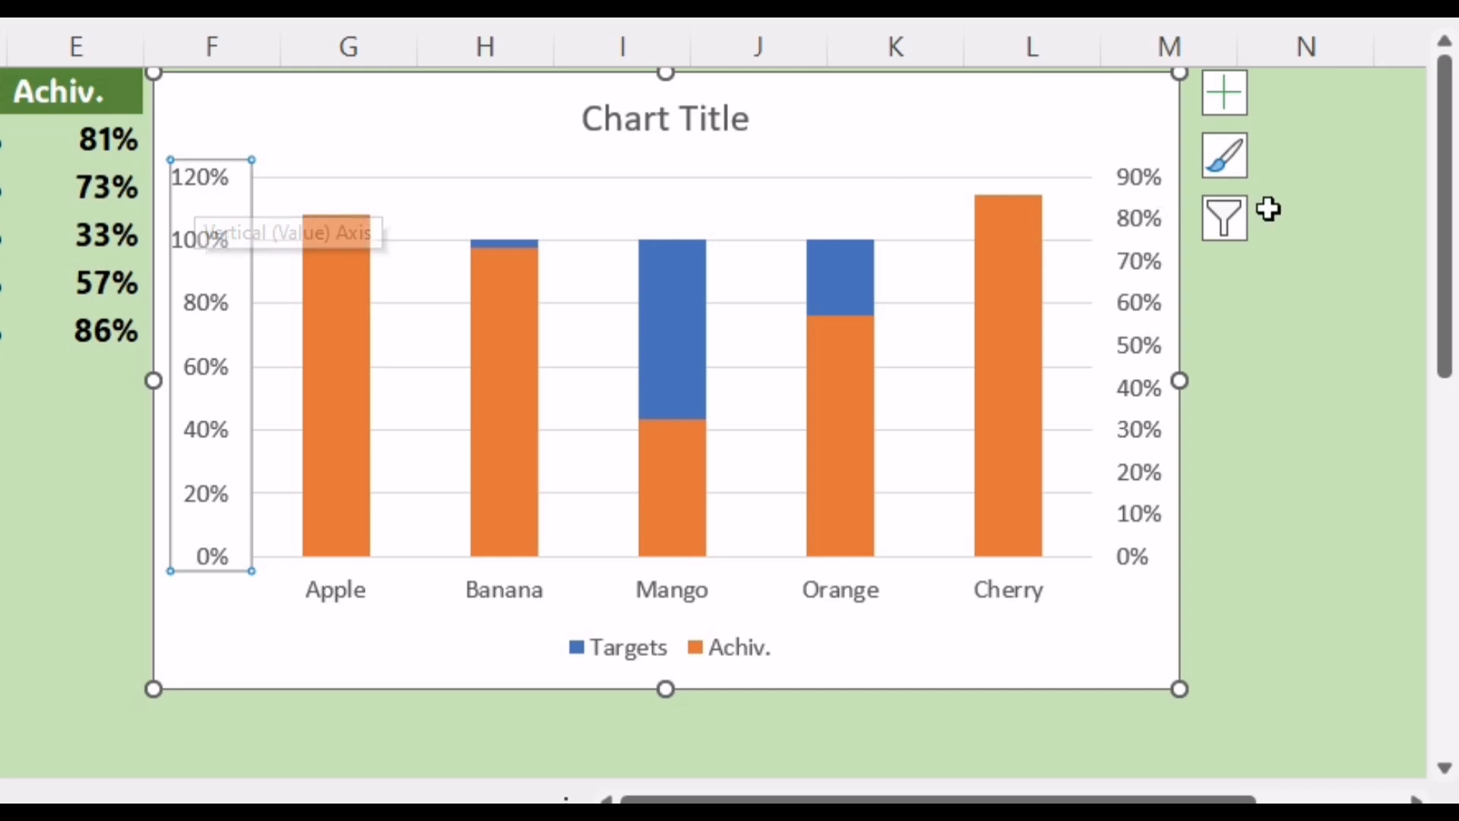
double_click(187, 176)
right_click(187, 176)
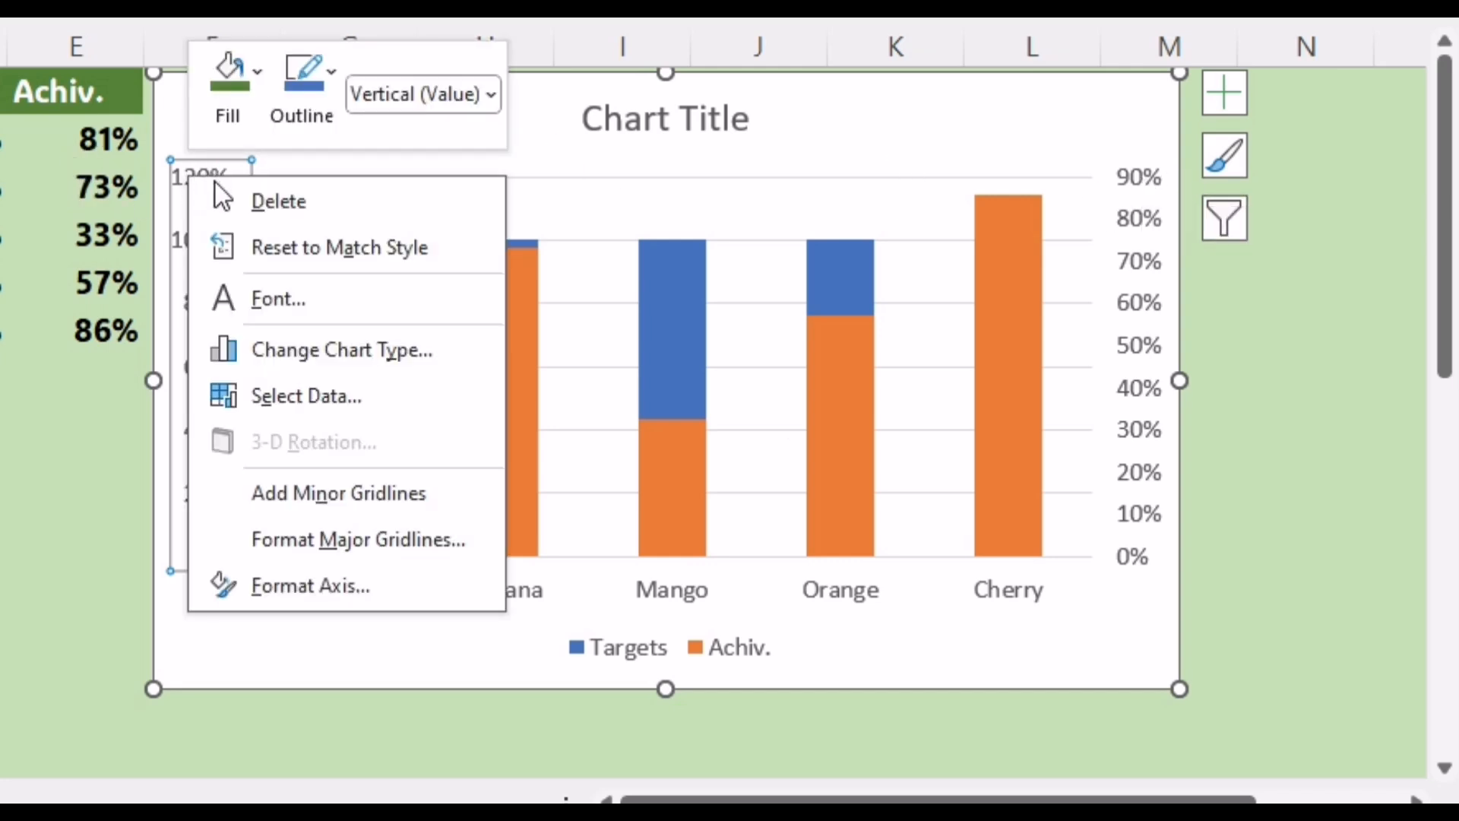
click(377, 576)
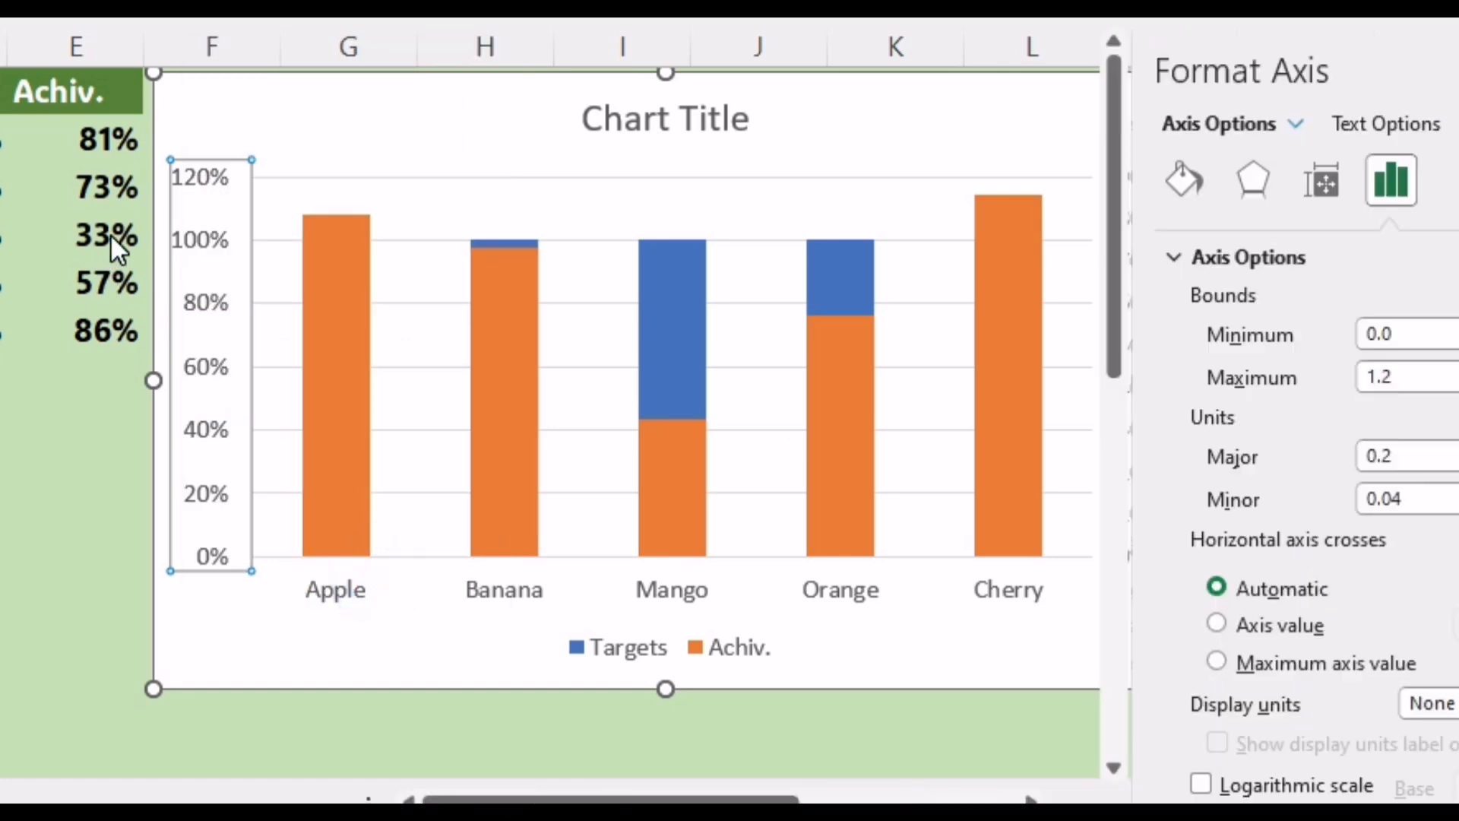
drag(1295, 376, 1246, 385)
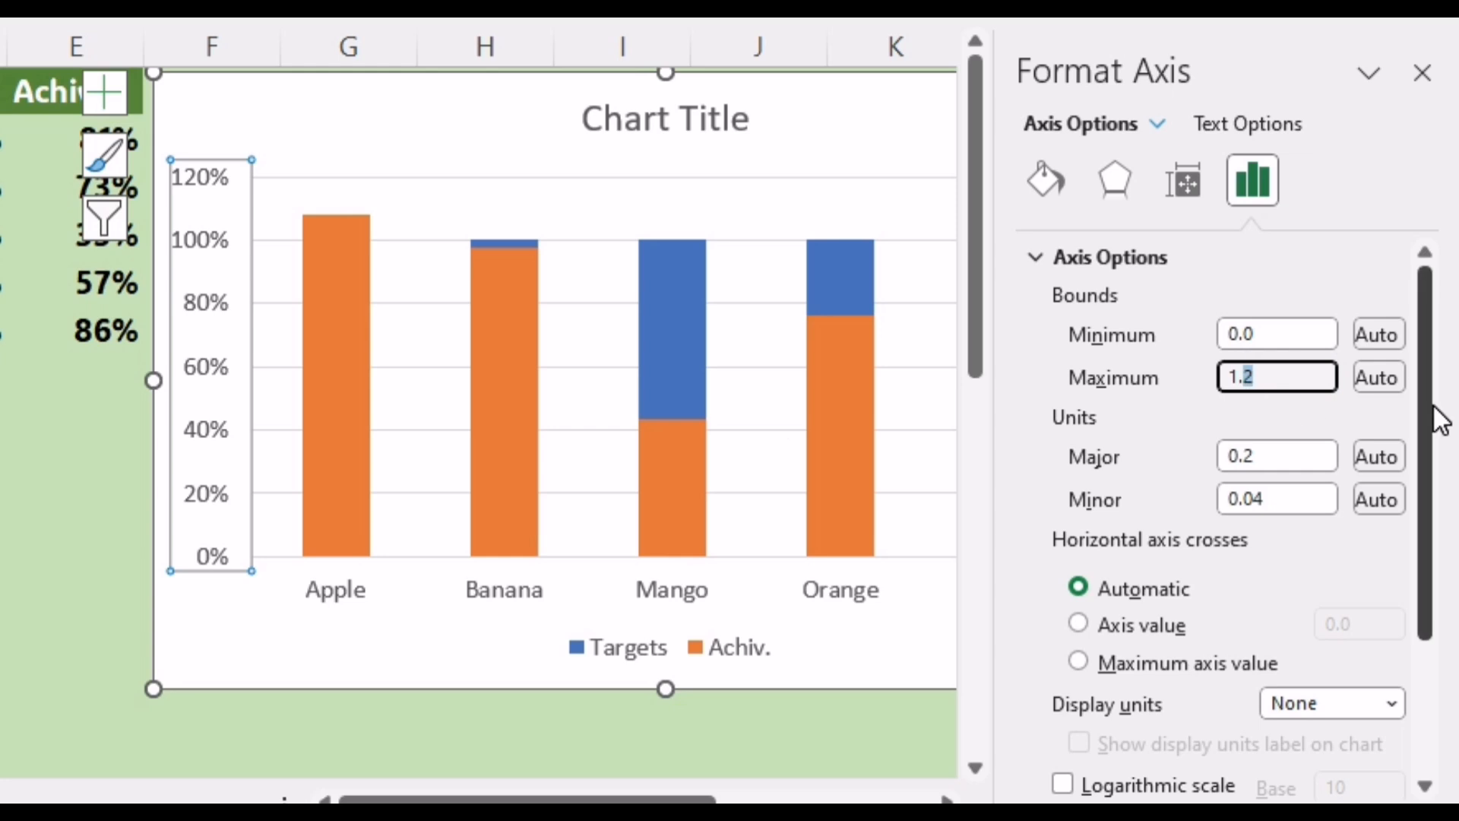
text(0)
key(Return)
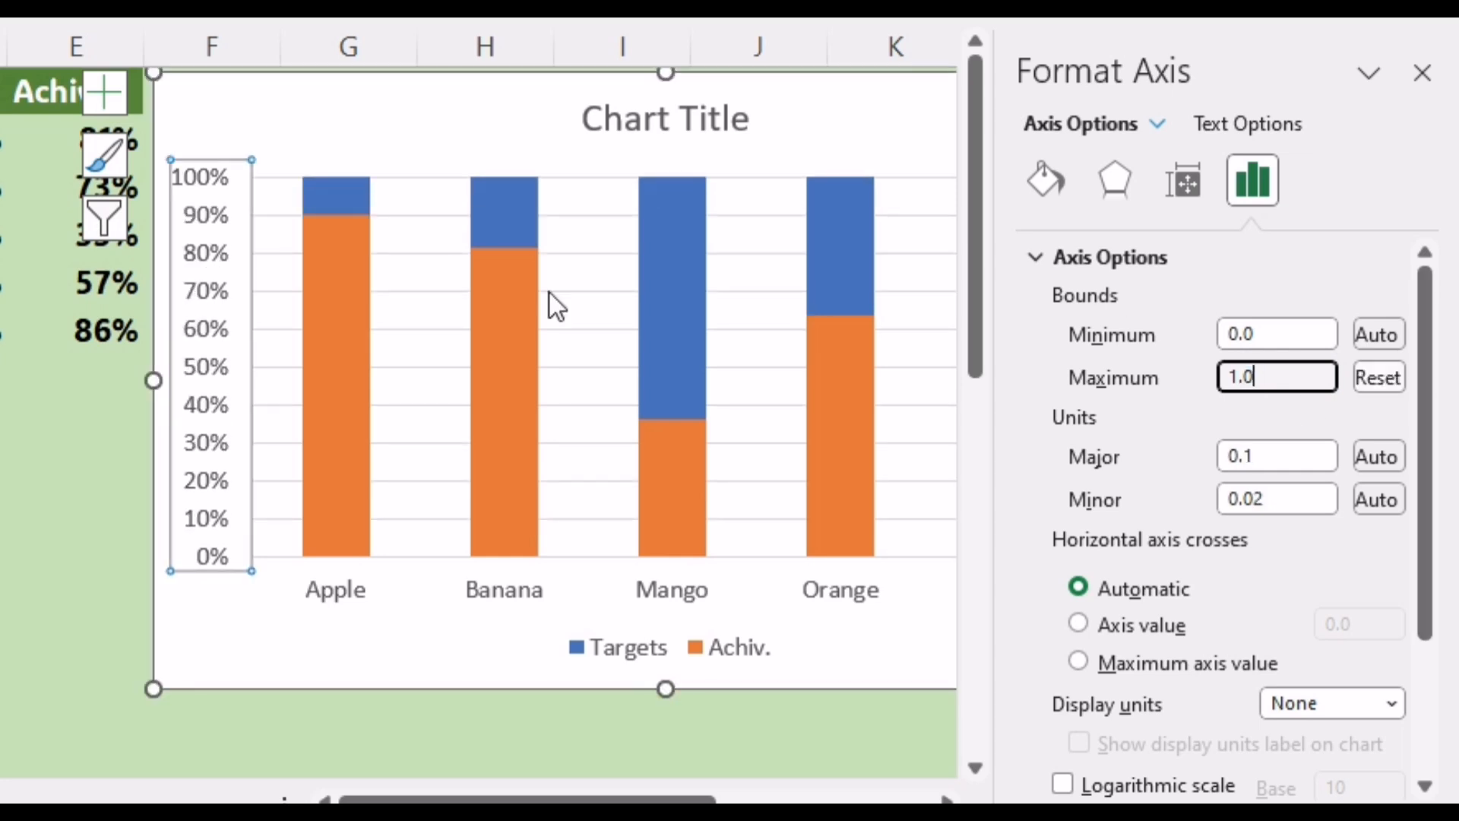
click(1422, 73)
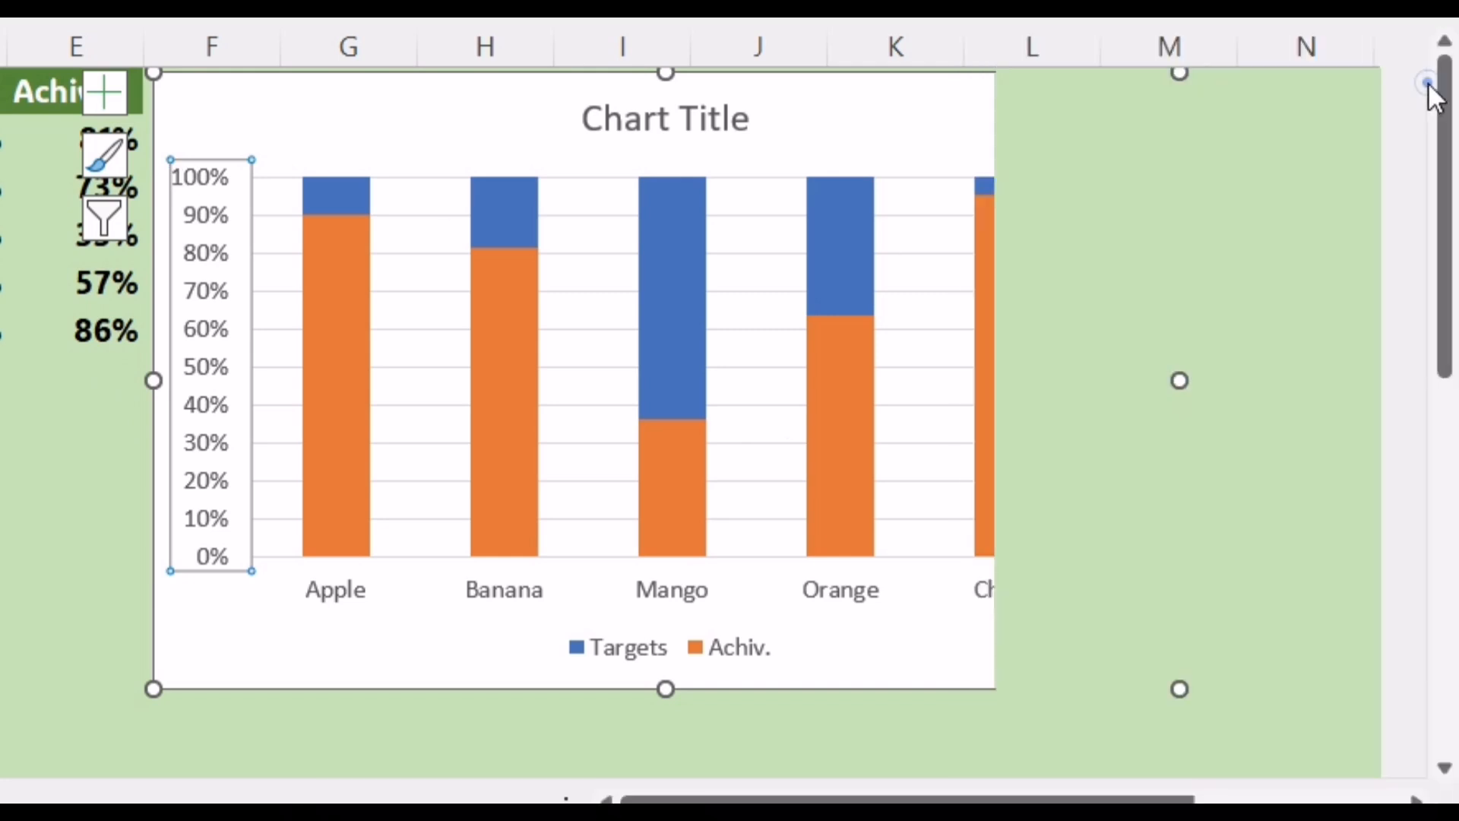
Step: Set the maximum bound of the chart's secondary vertical axis to 1.0
click(1144, 176)
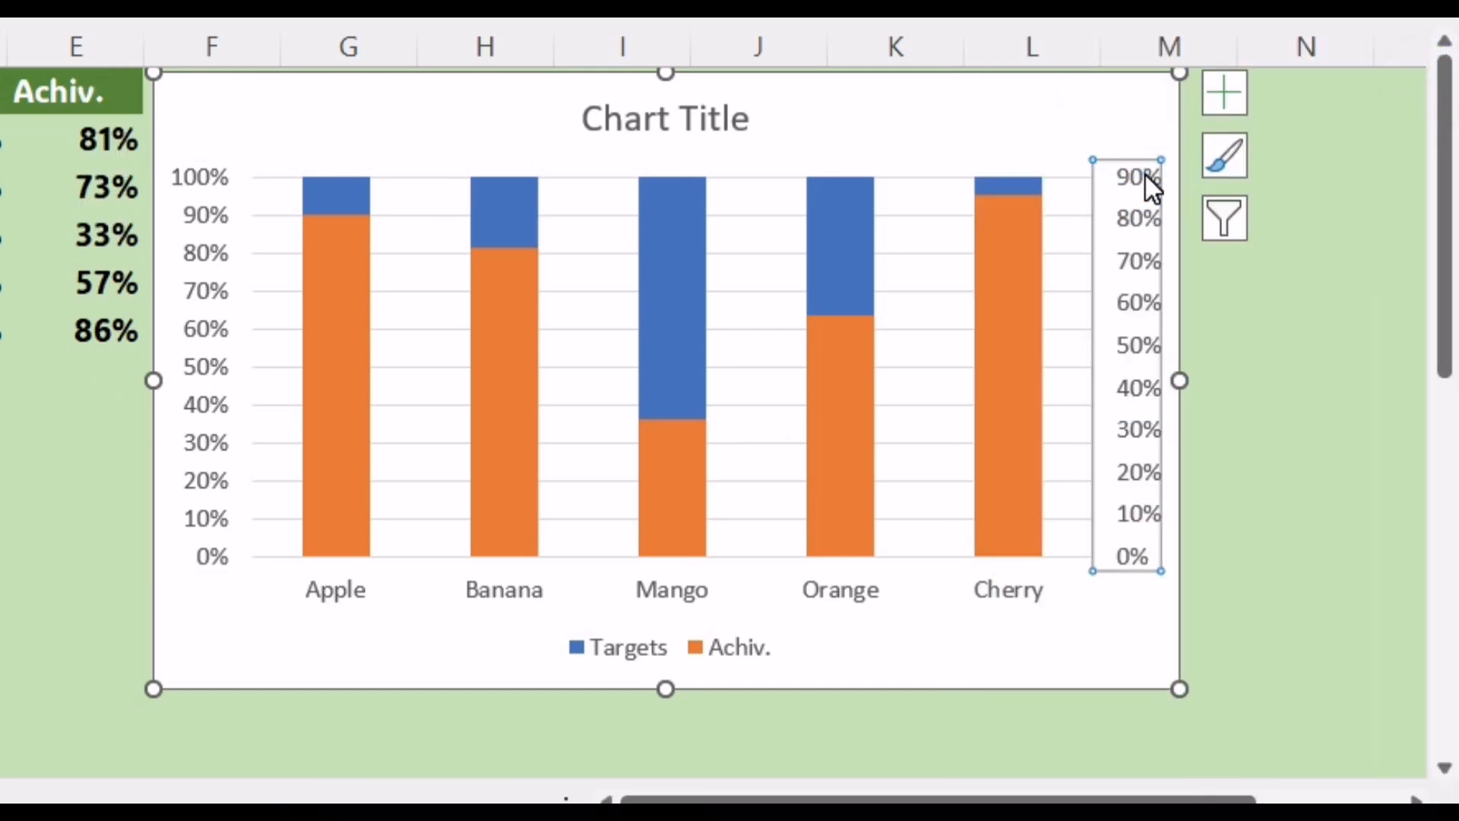
right_click(1133, 169)
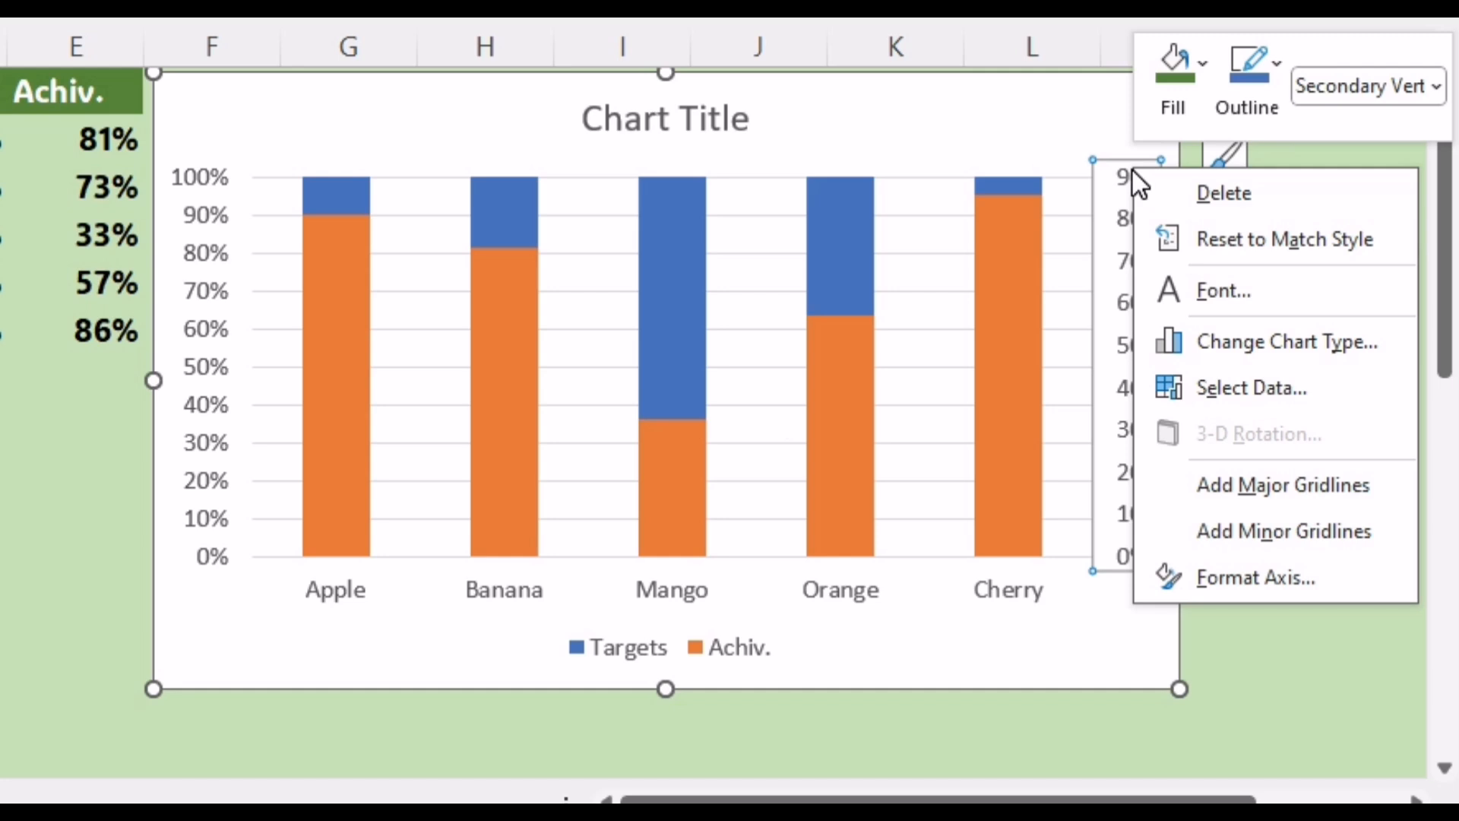
click(1240, 571)
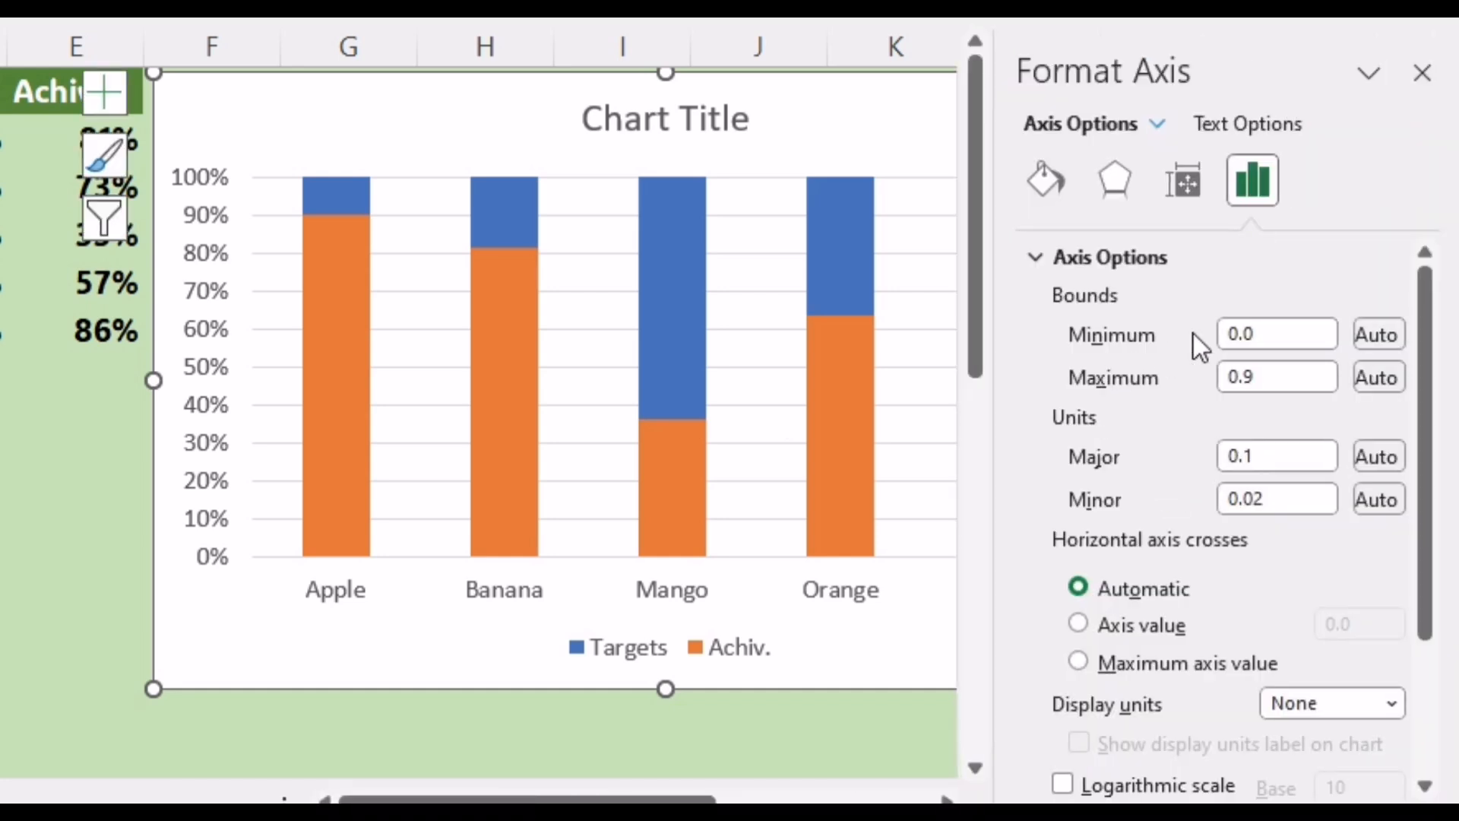
double_click(1279, 378)
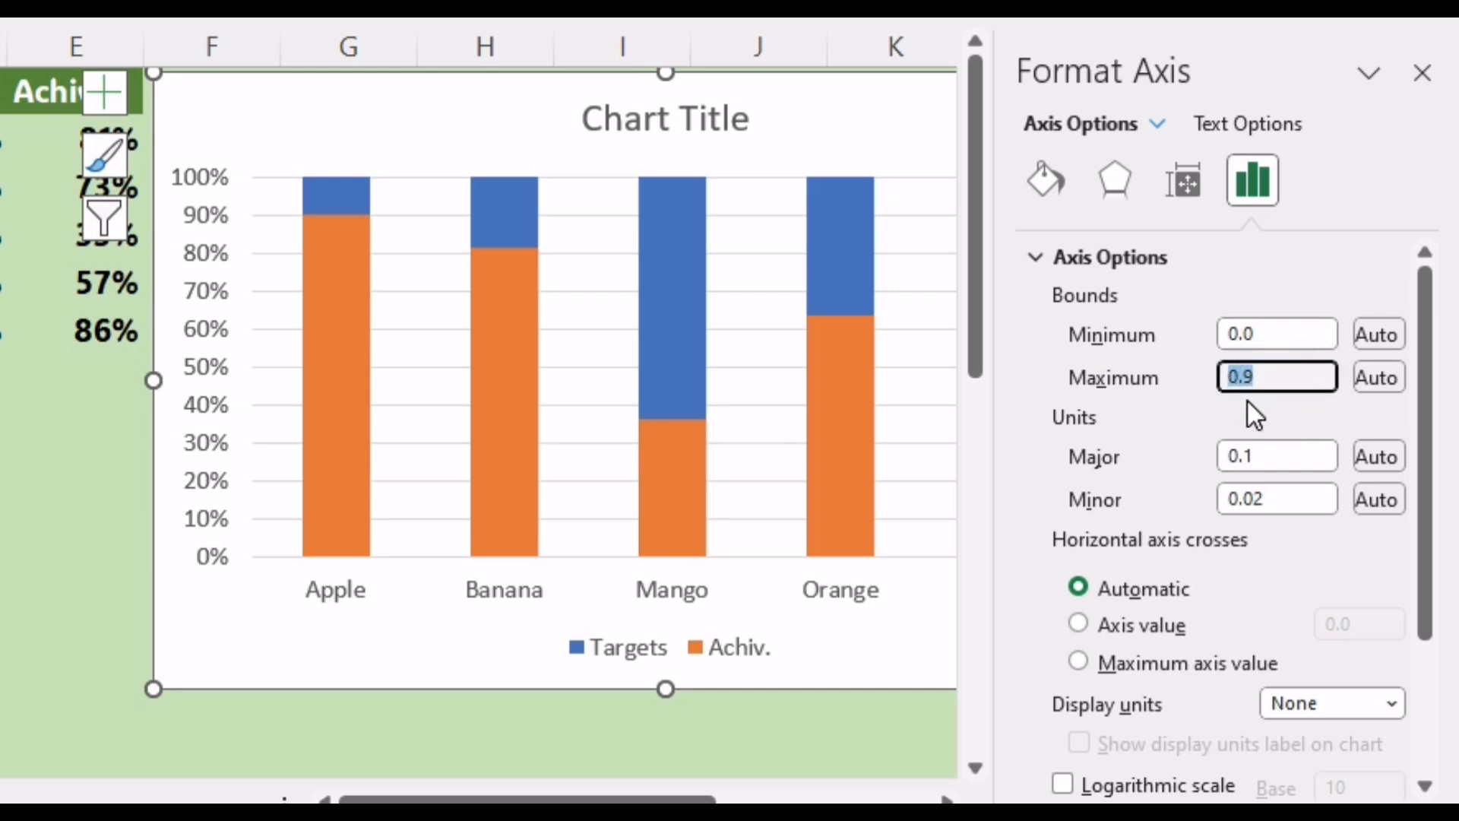
text(1)
click(1434, 76)
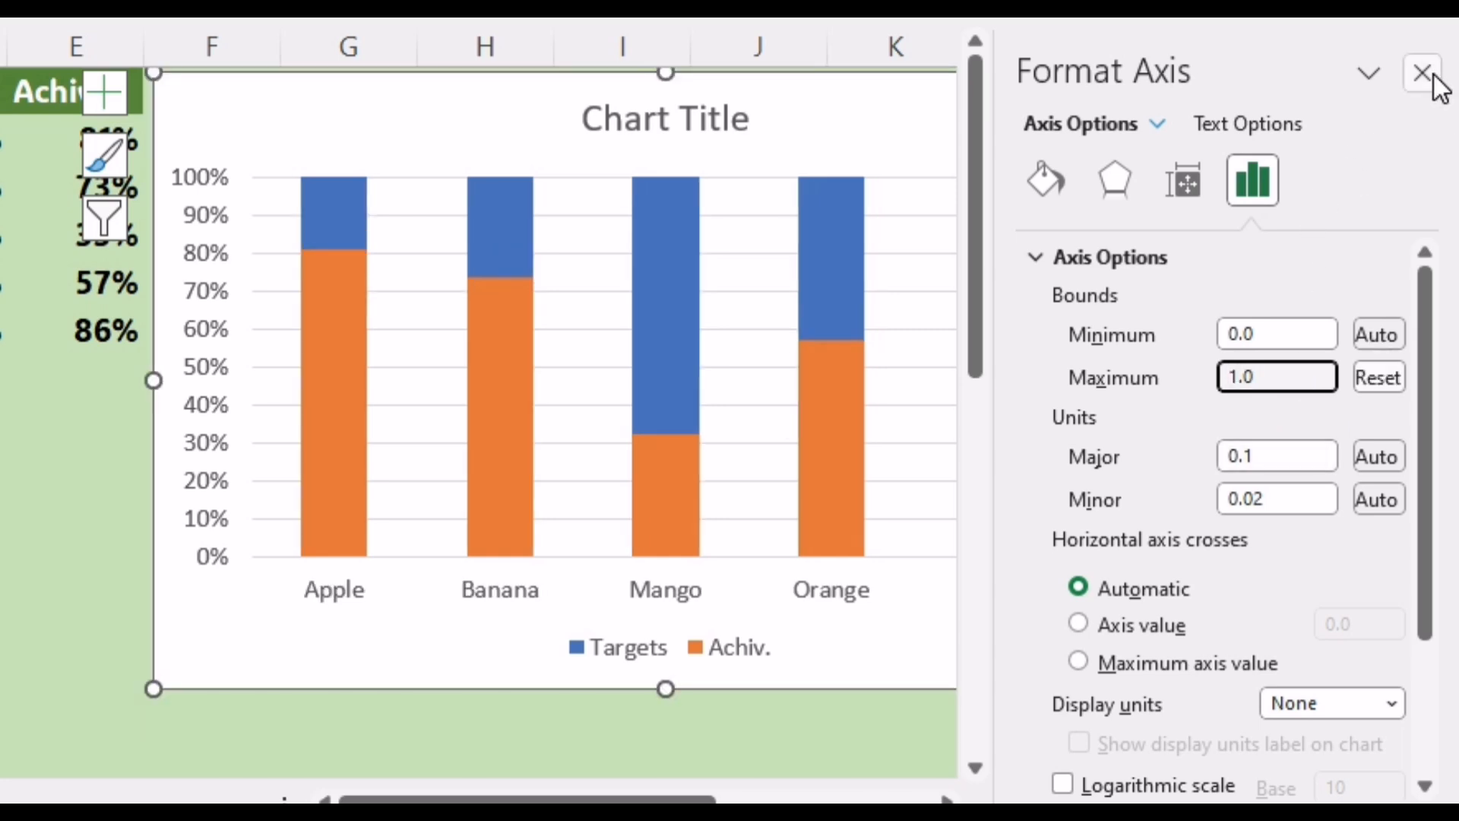
click(1434, 76)
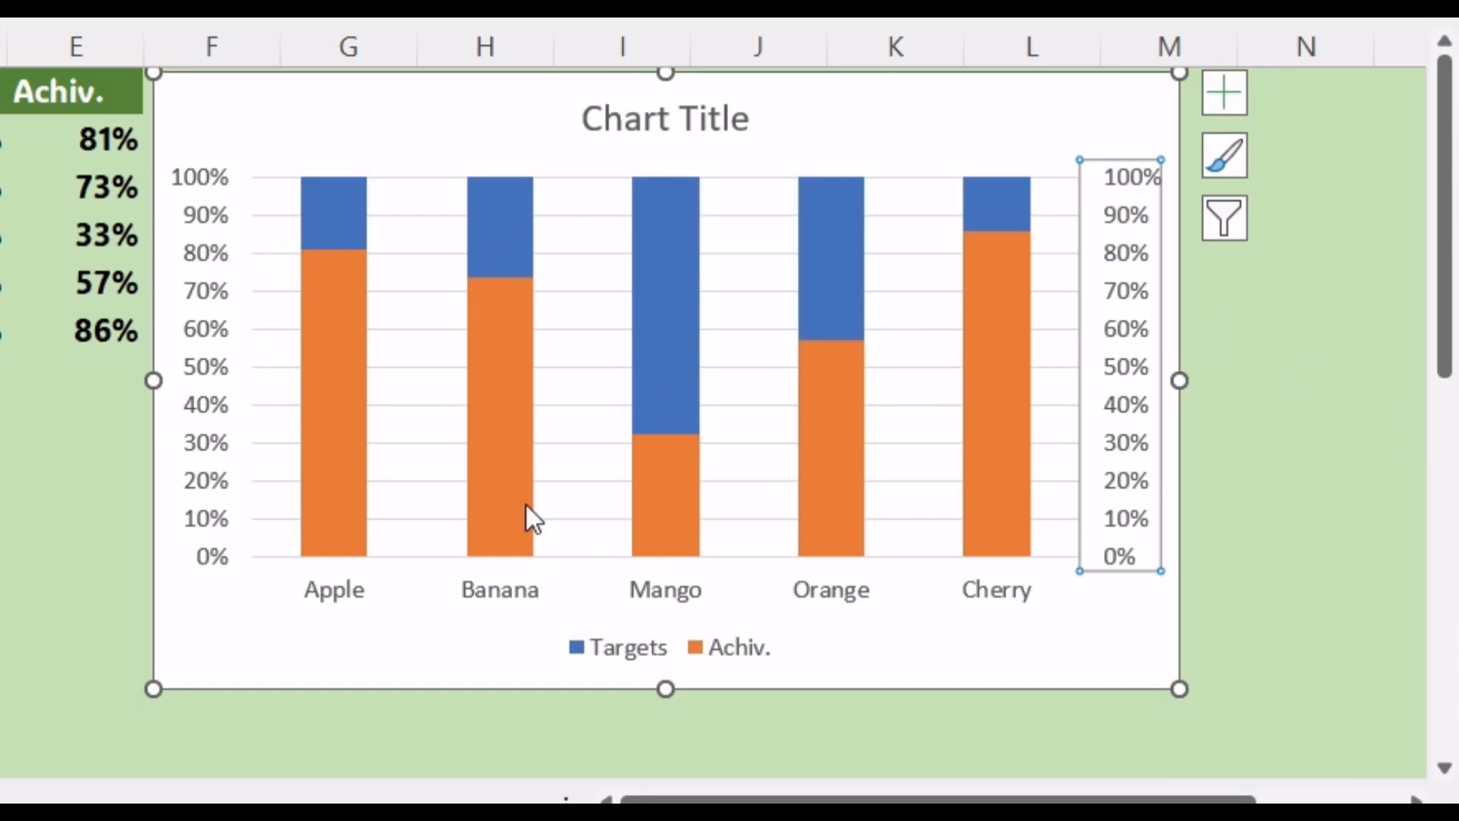
Step: Add data labels to the chart's Achiv. series
click(341, 423)
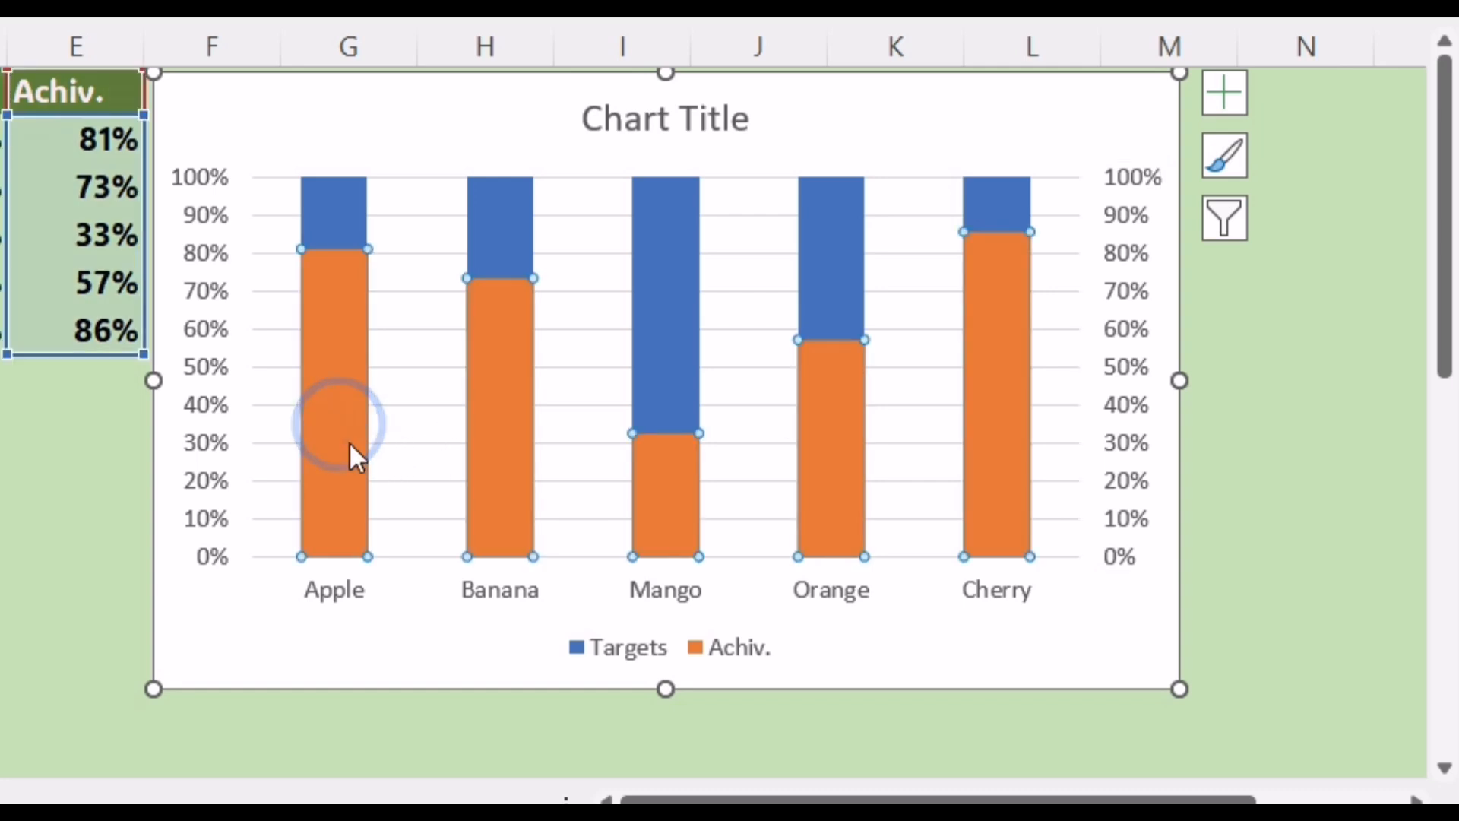
right_click(515, 442)
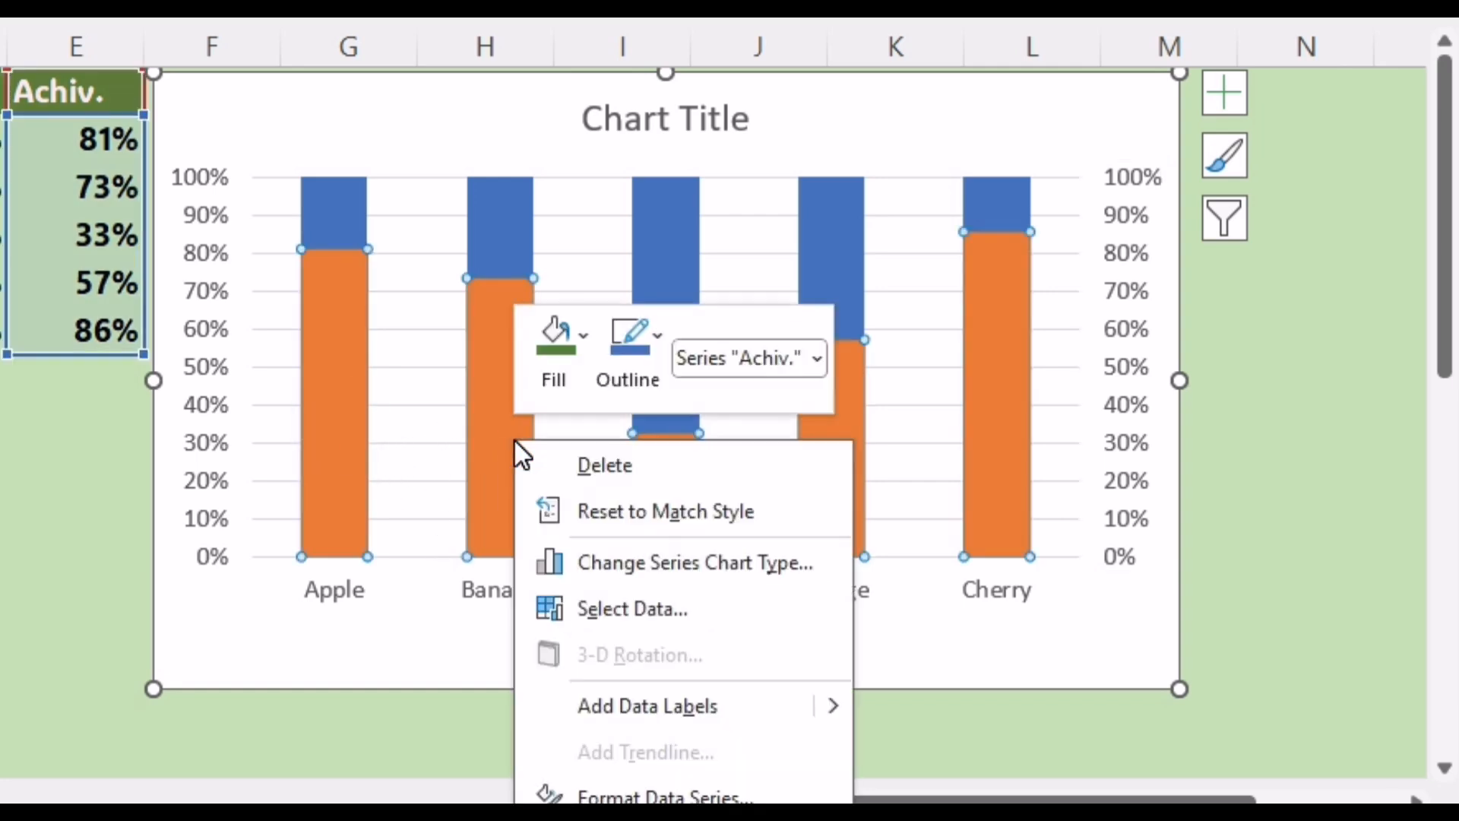
click(660, 704)
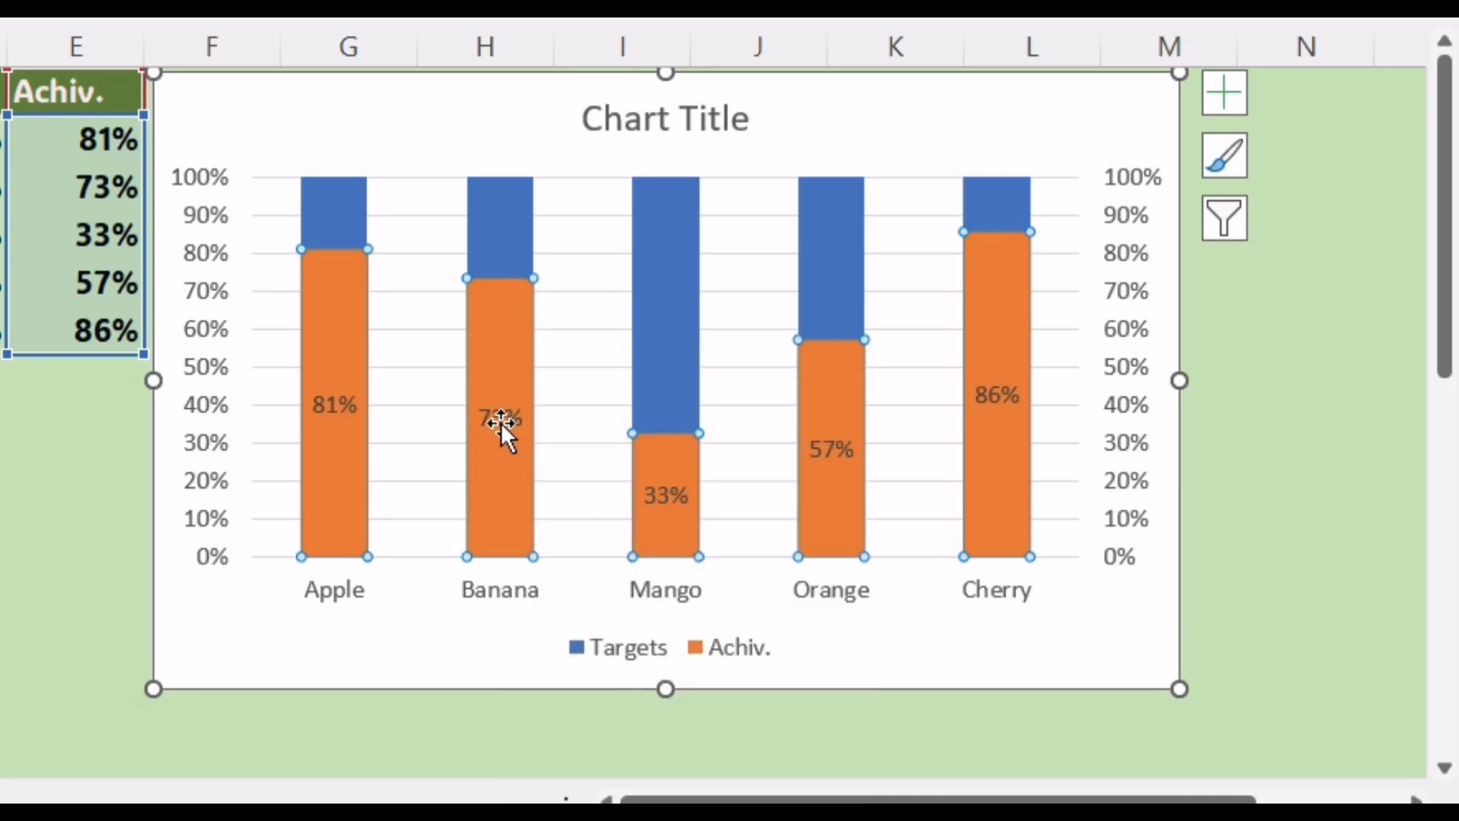
Step: Set the label position of the Achiv. data labels to Inside End
click(502, 424)
right_click(503, 425)
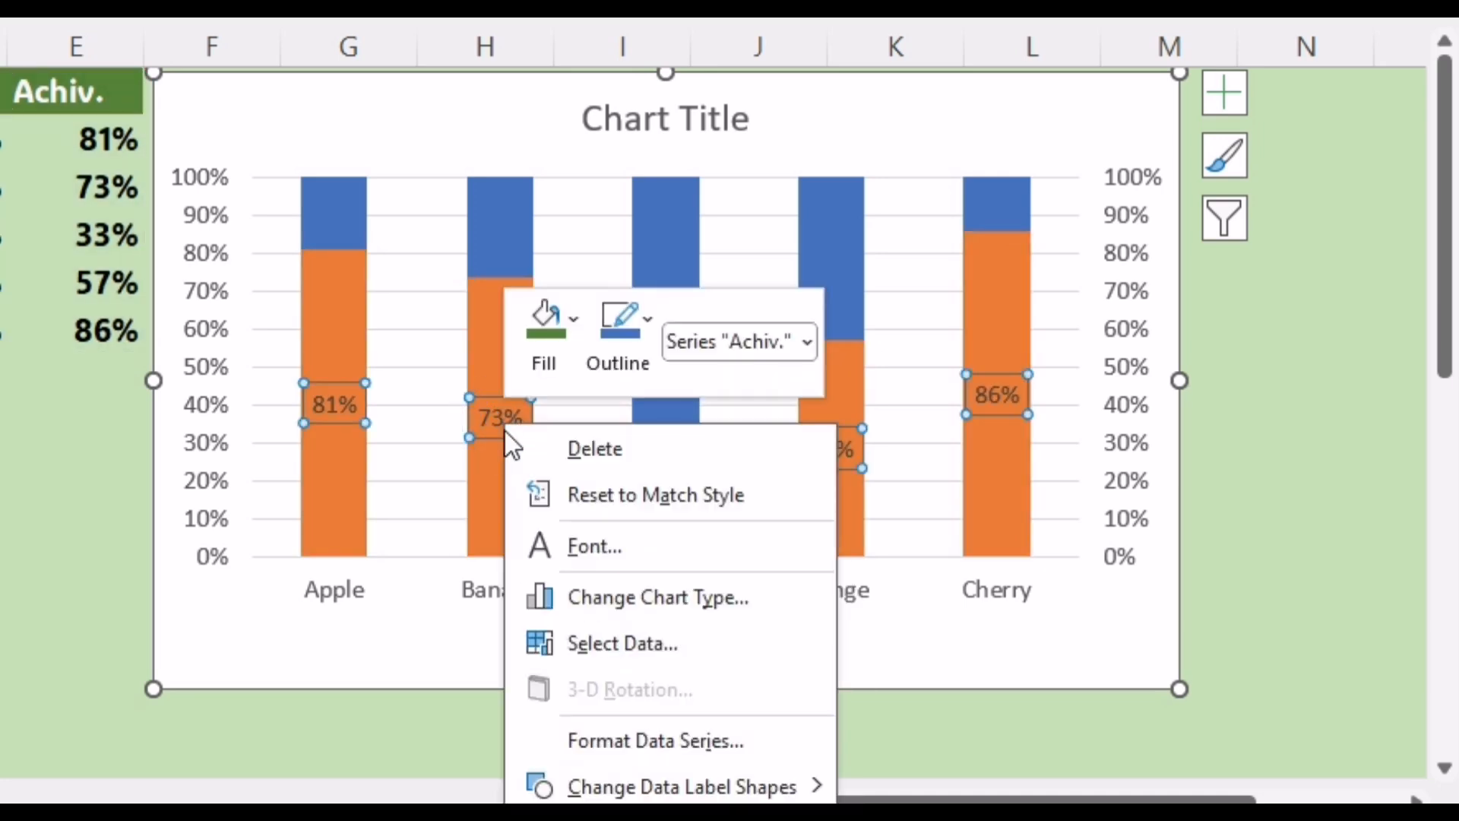
click(646, 819)
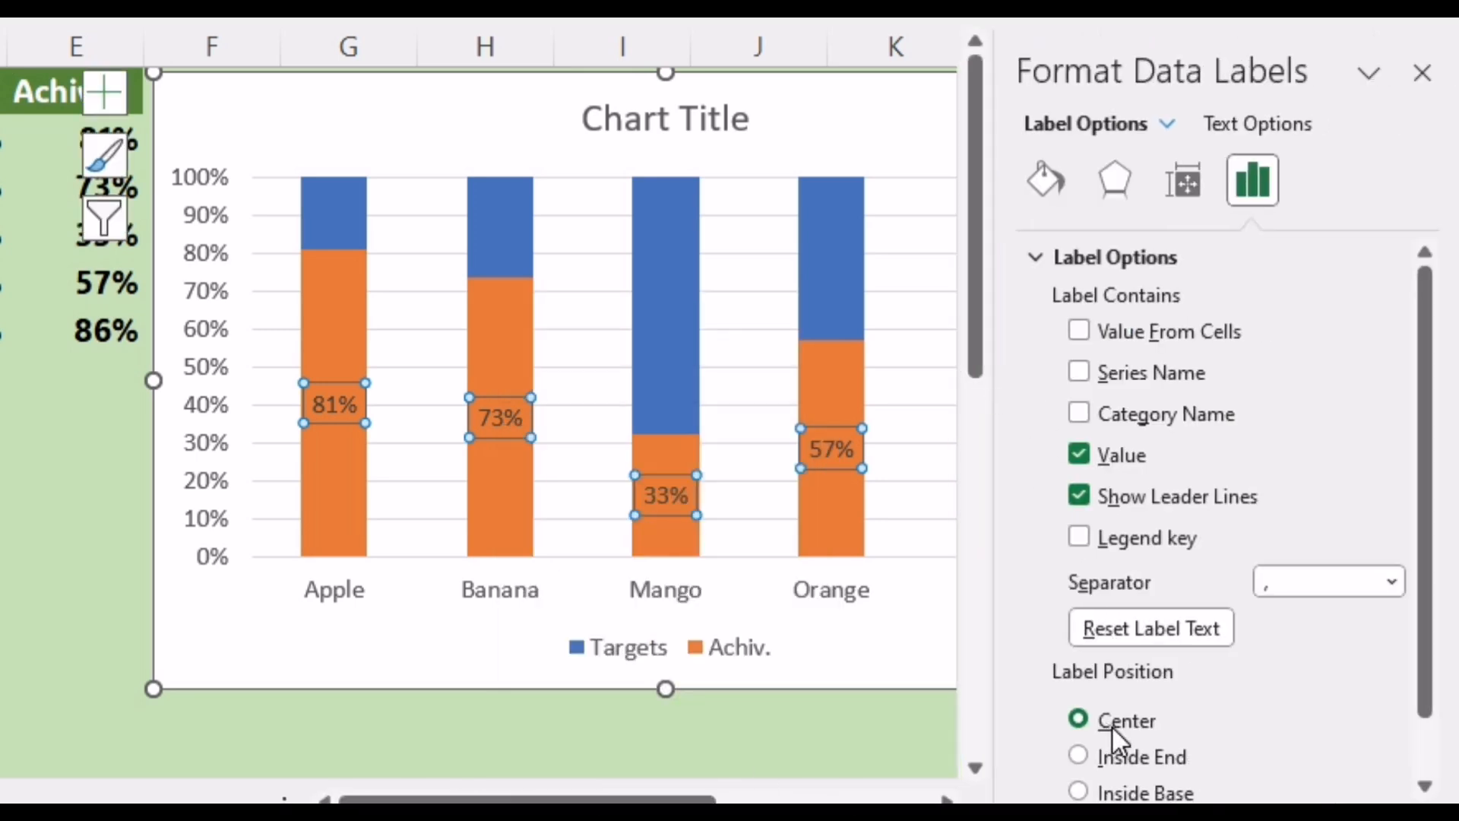
click(1088, 757)
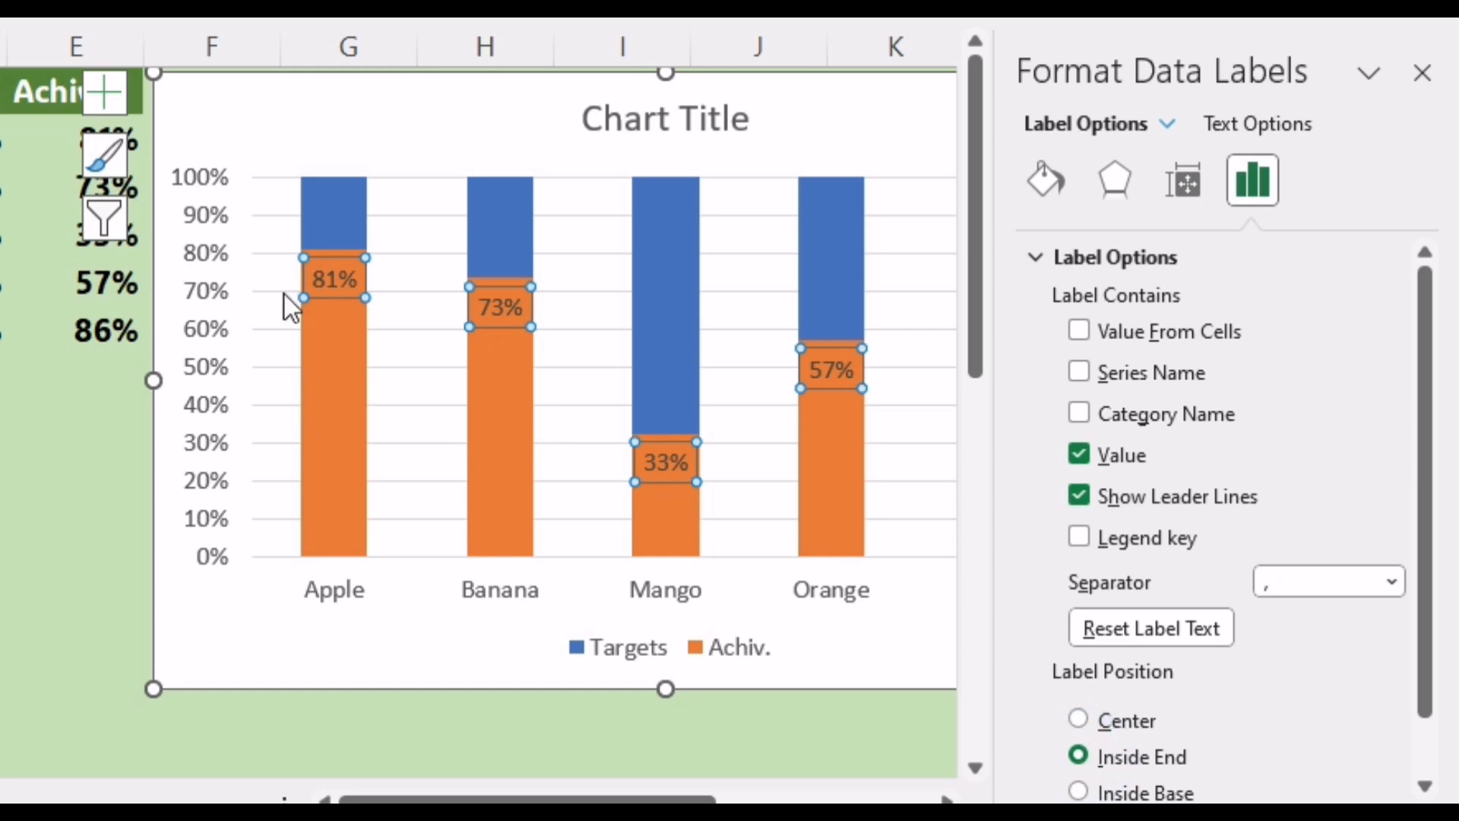
click(1421, 69)
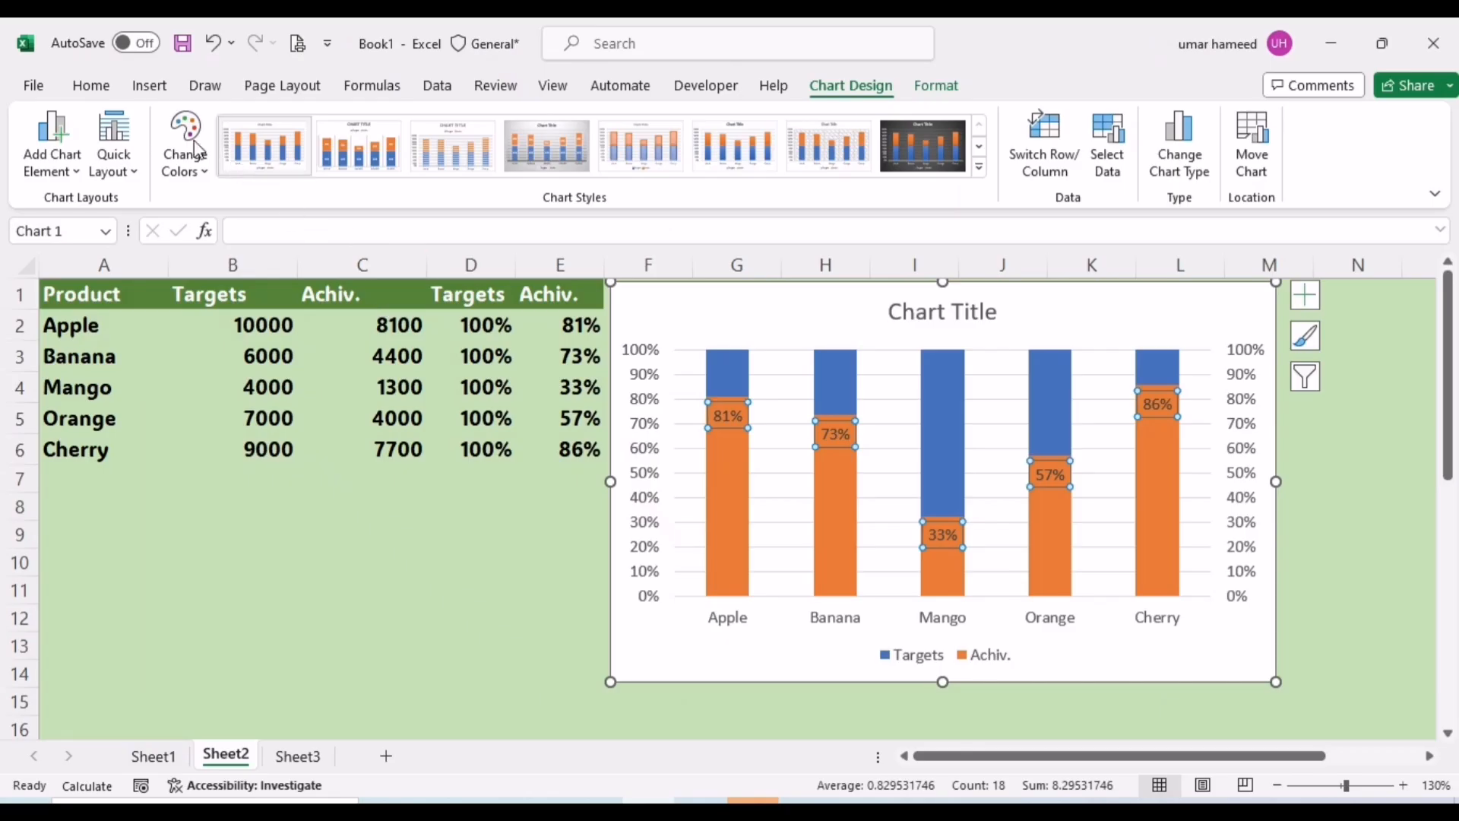
Step: Format the Achiv. data labels with a white, bold font
click(91, 85)
click(335, 158)
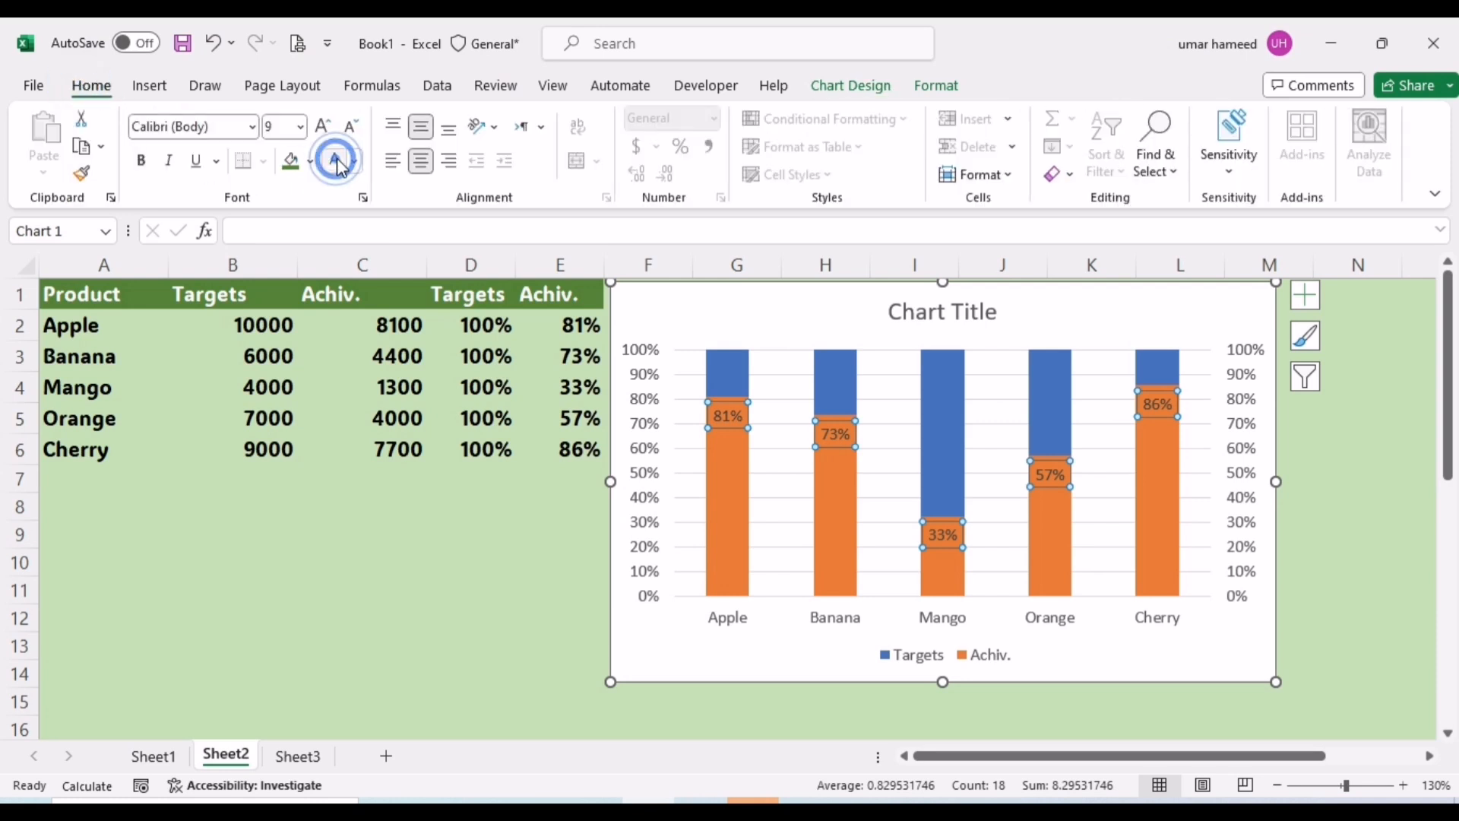
click(141, 161)
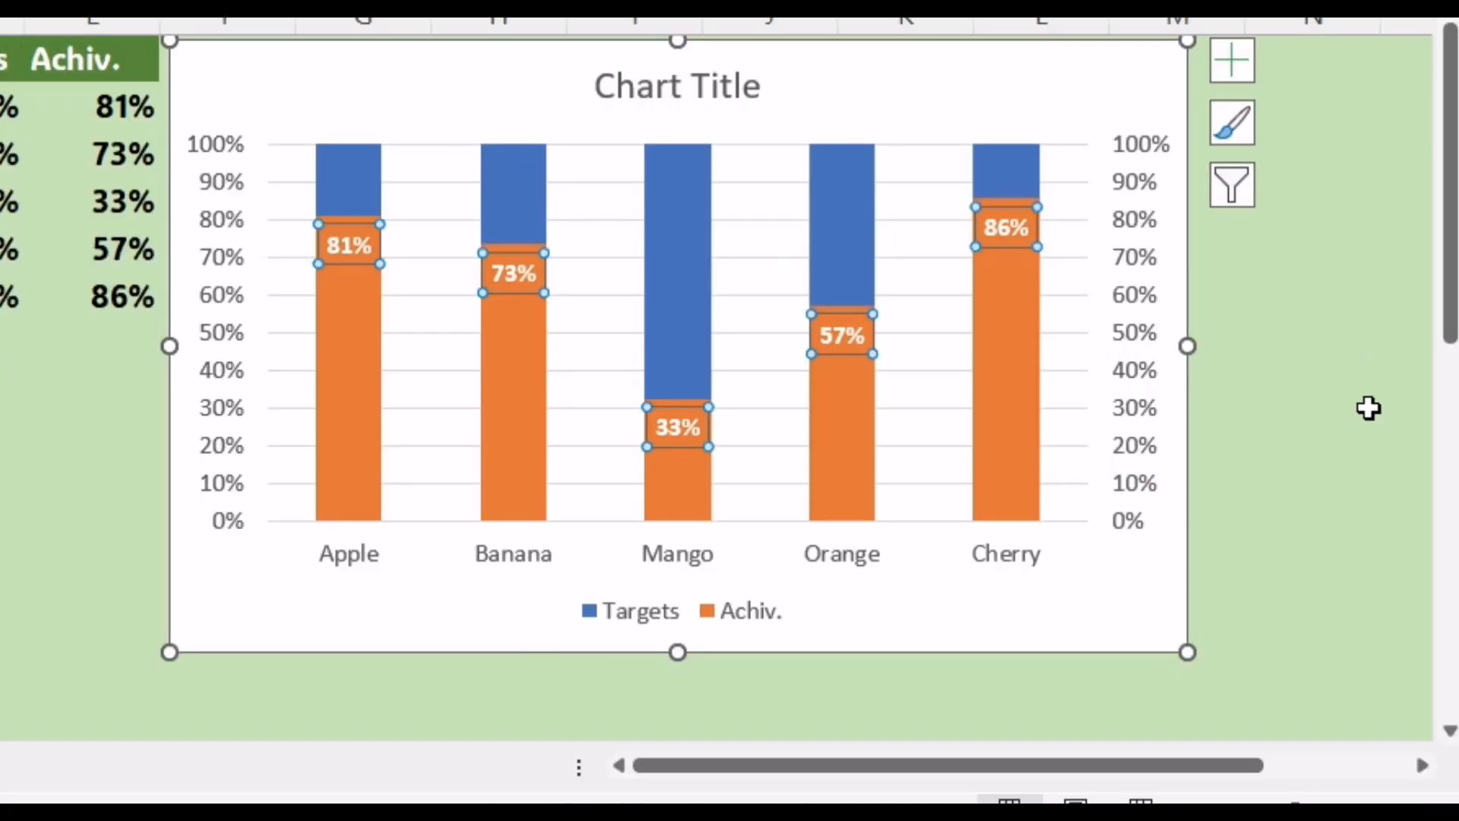
click(1369, 407)
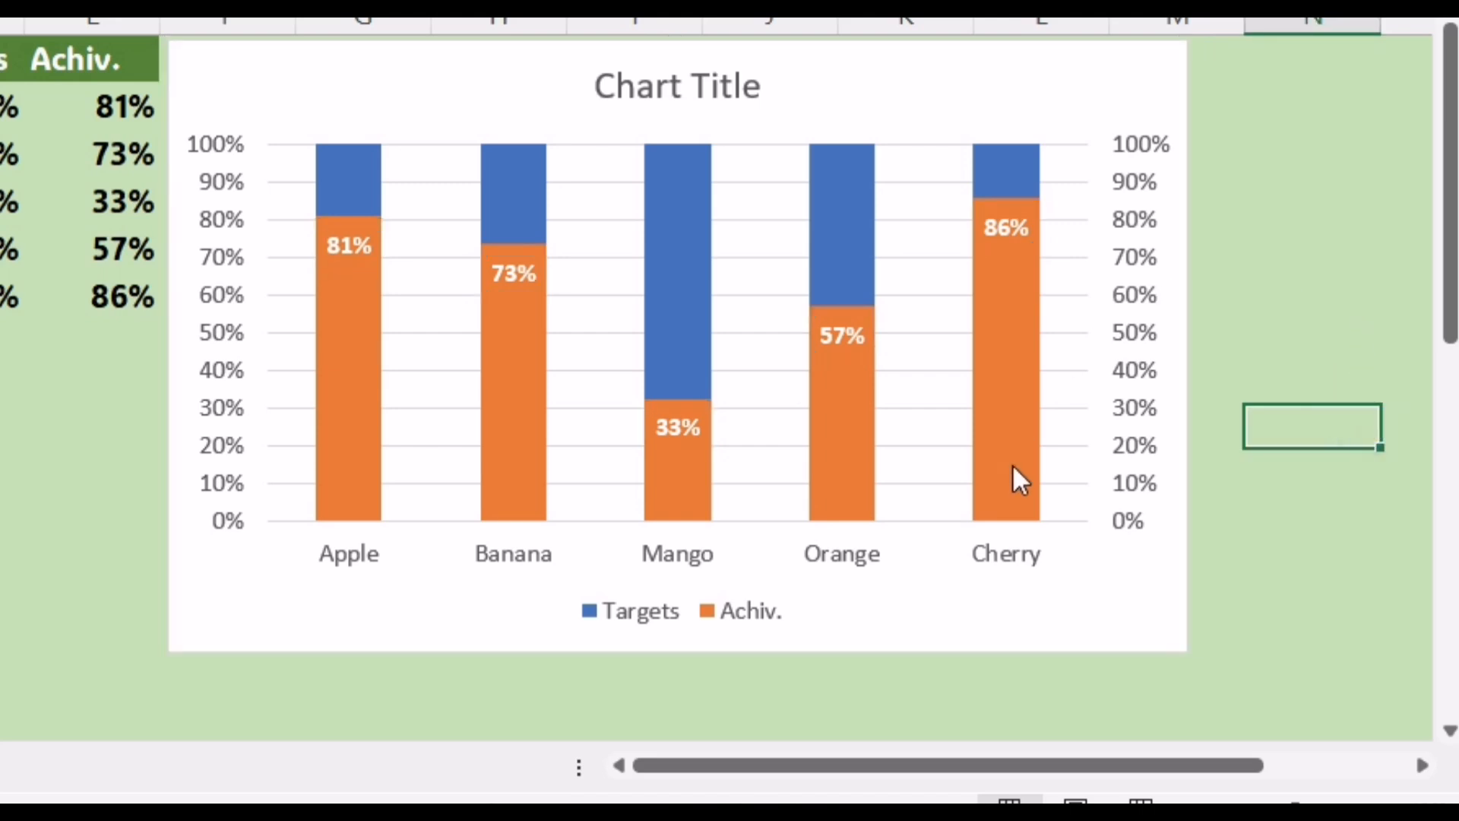
Step: Give the Achiv. columns a solid fill in the darkest black theme shade
click(1017, 426)
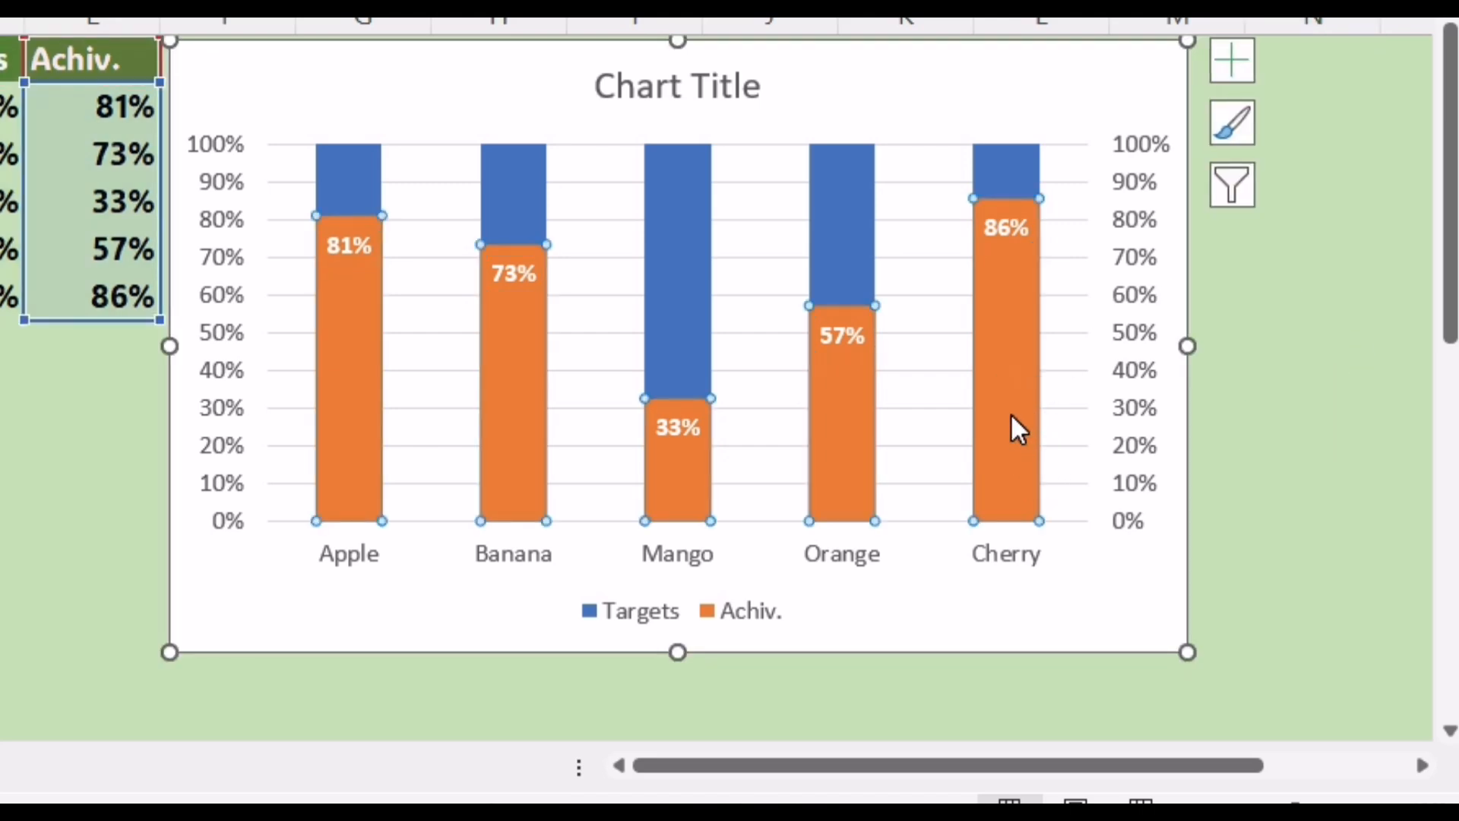
right_click(1010, 413)
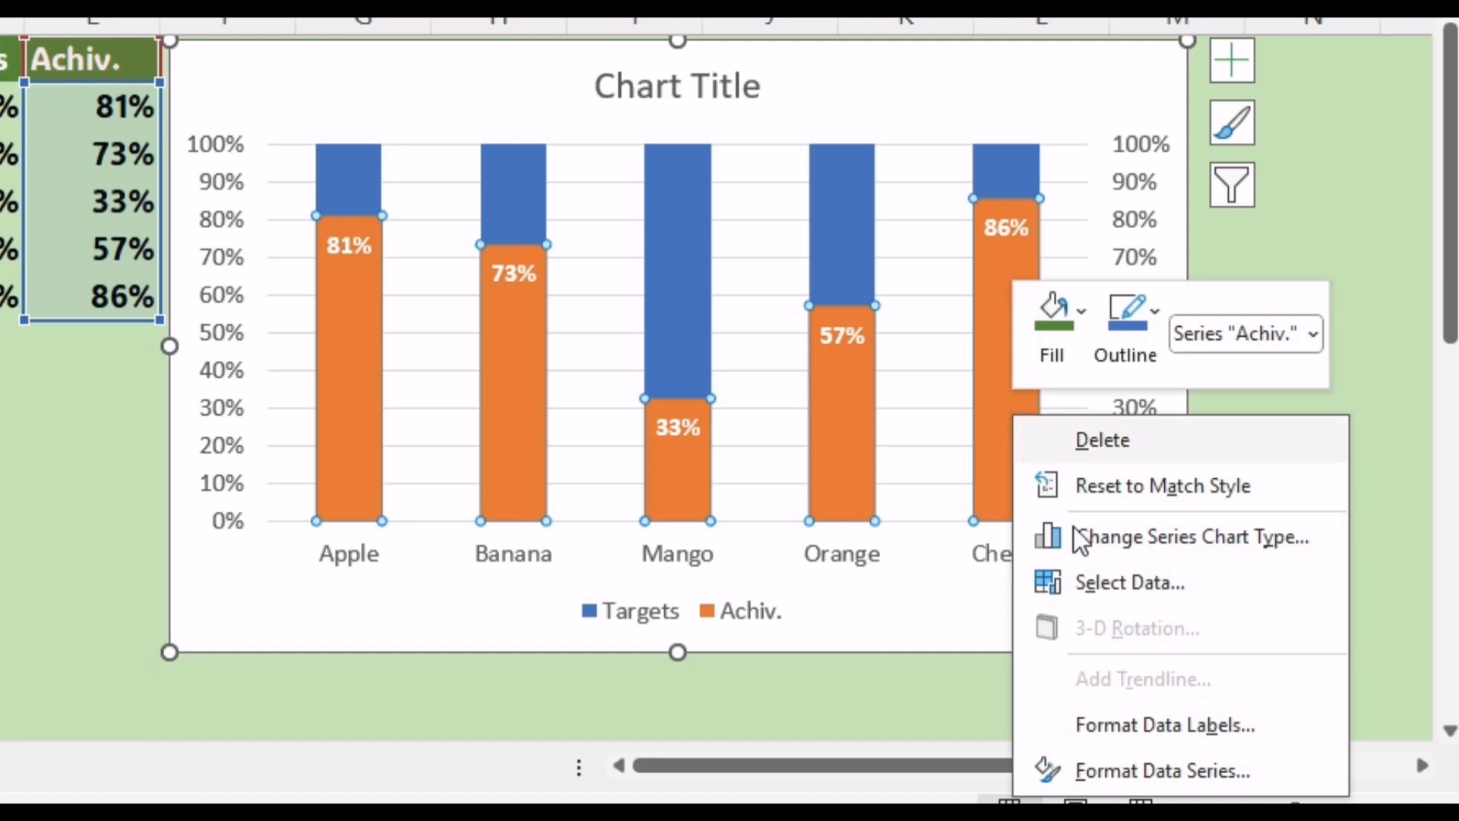
click(1174, 776)
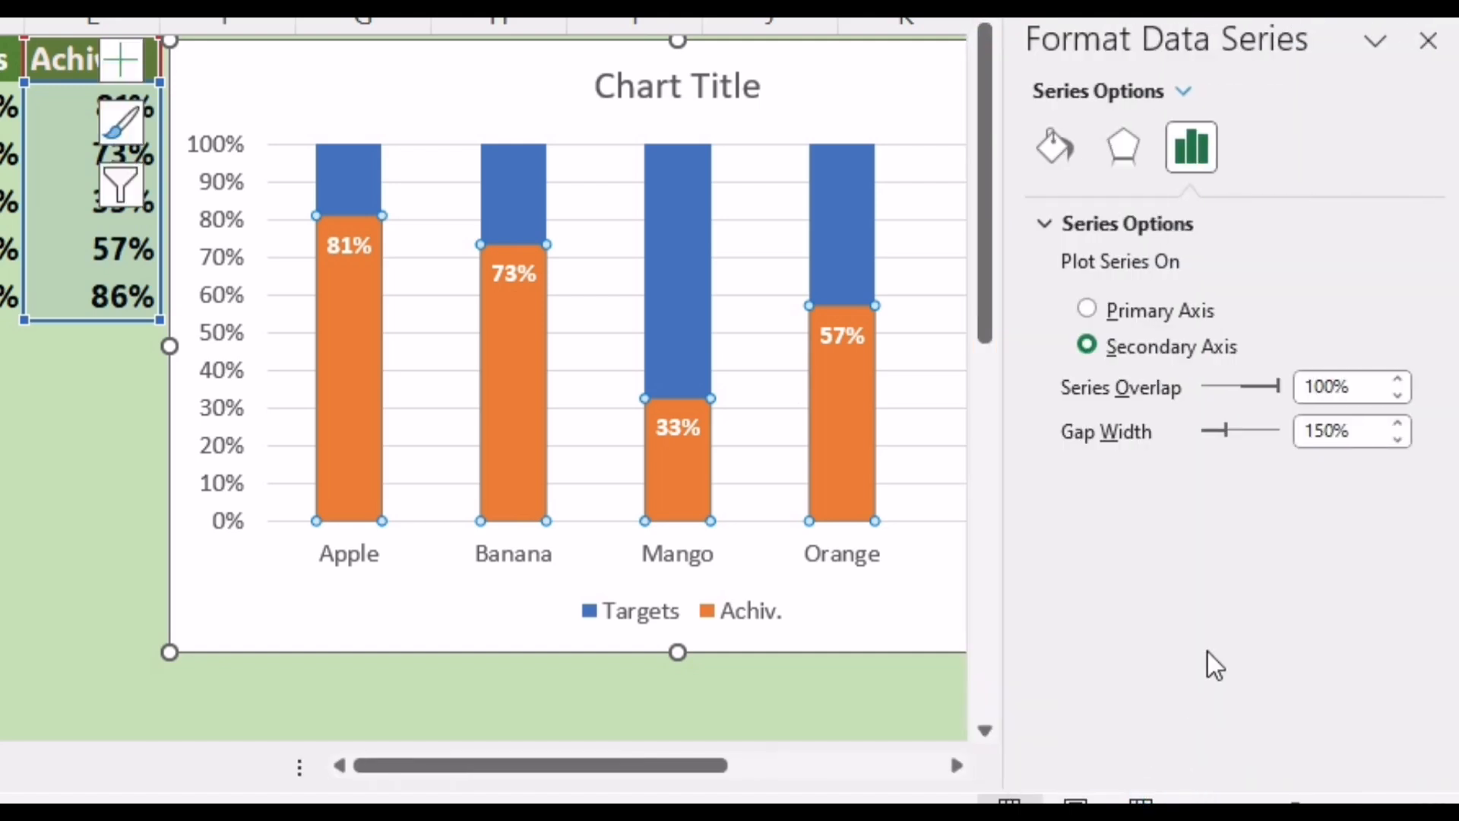
click(1074, 154)
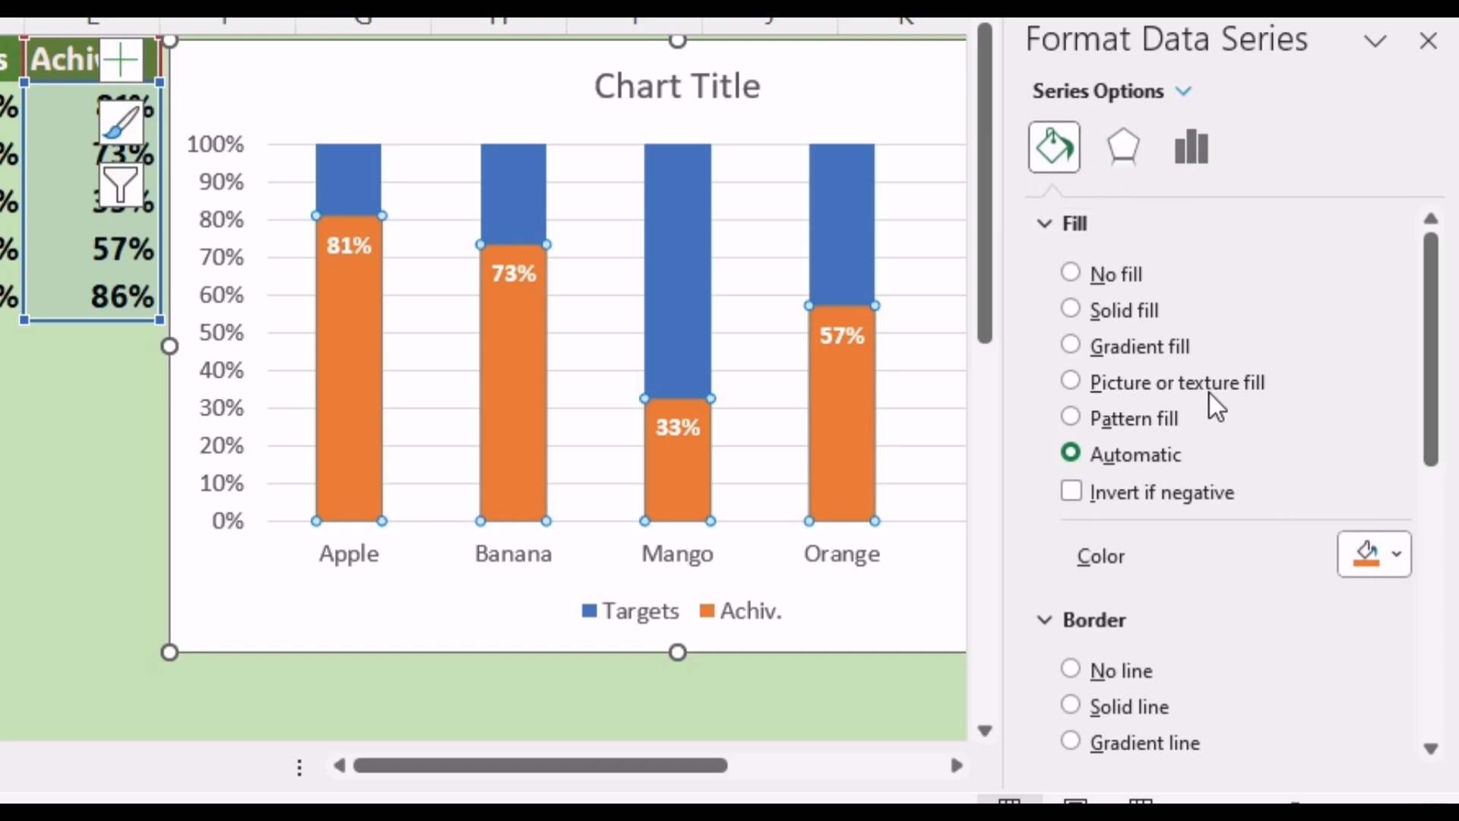
scroll(1198, 409, down, 3)
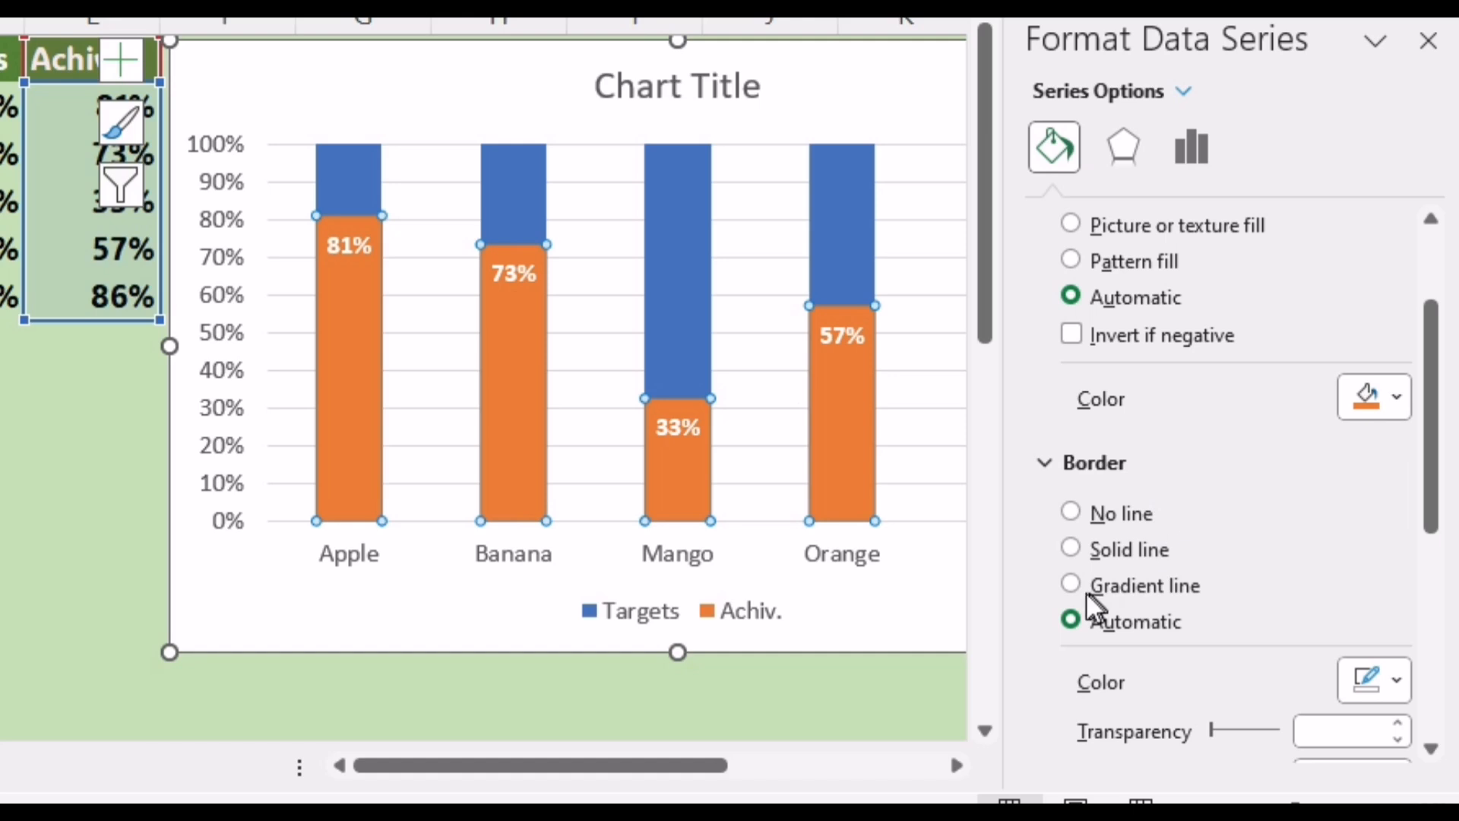
scroll(1222, 403, up, 3)
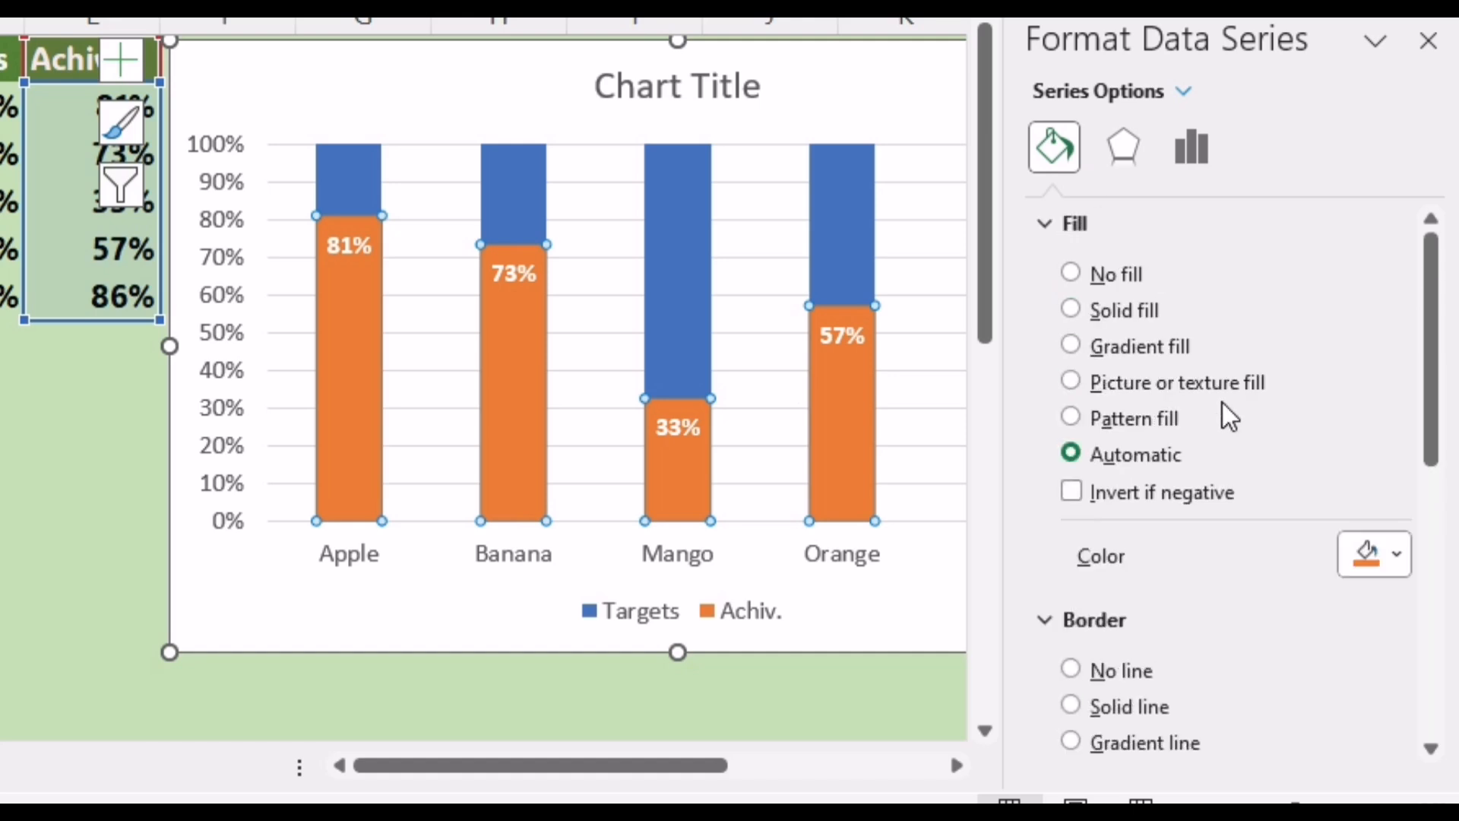
click(1079, 316)
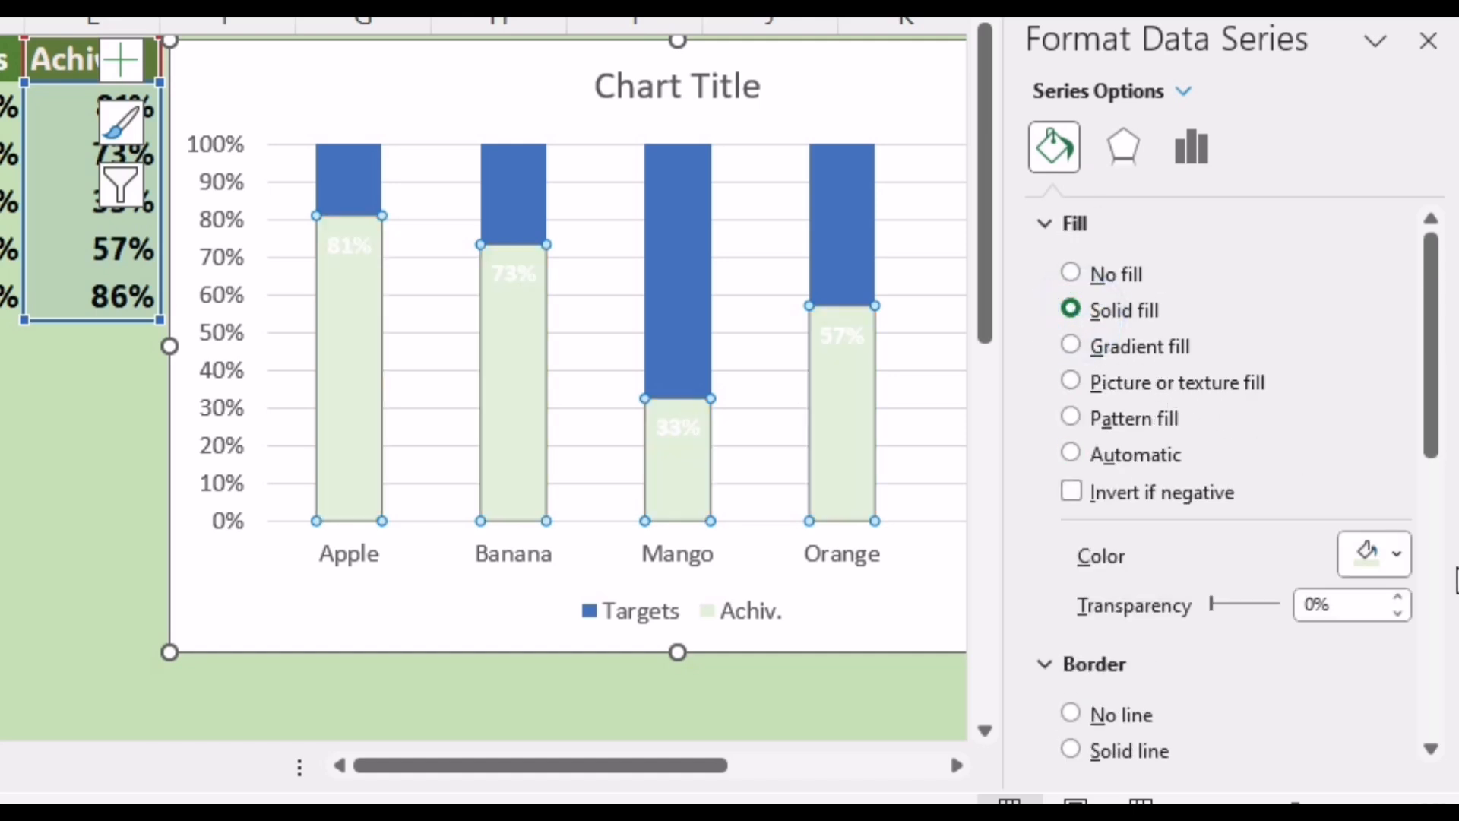
click(1397, 560)
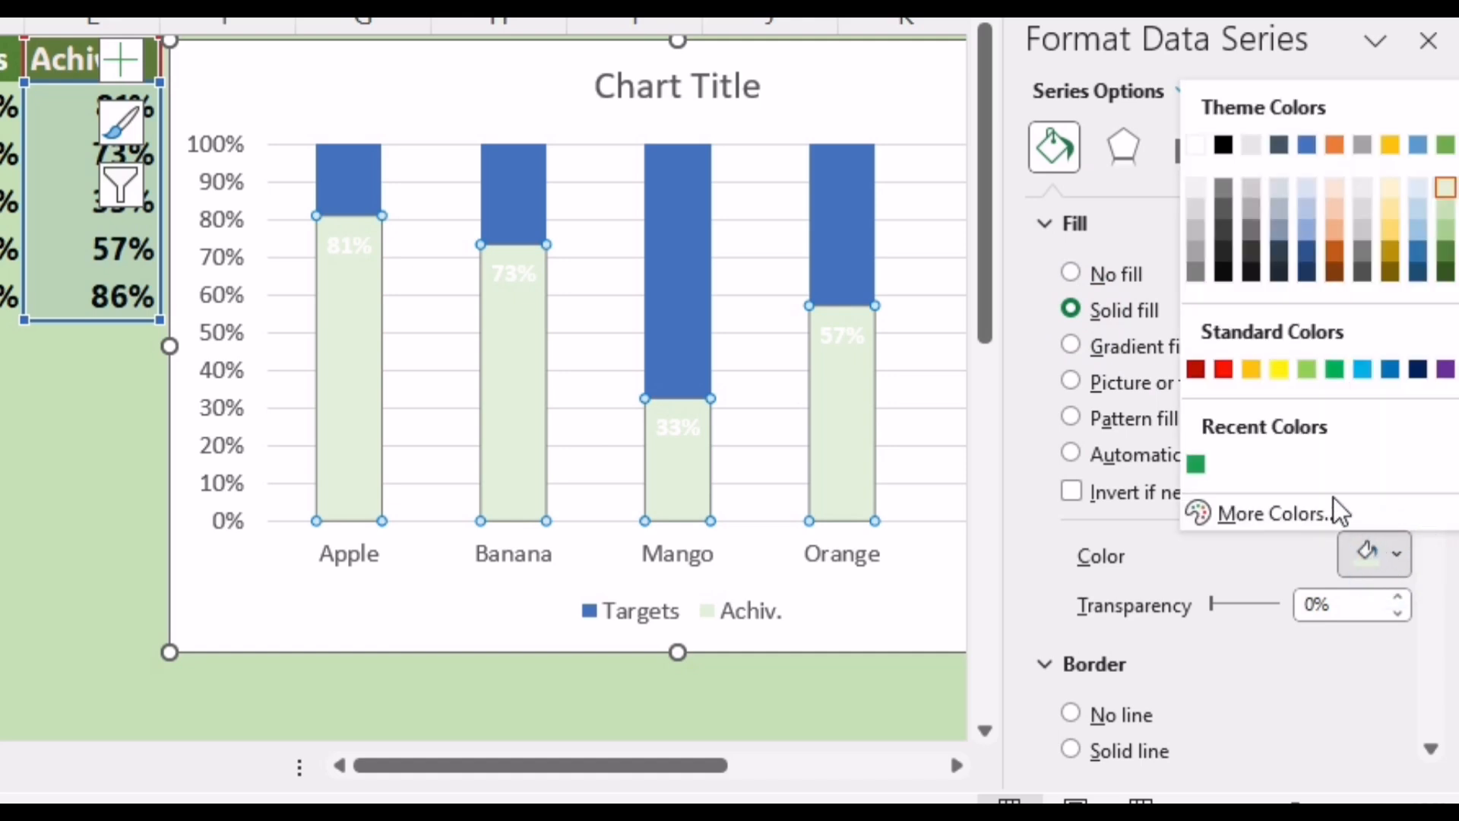
click(1221, 273)
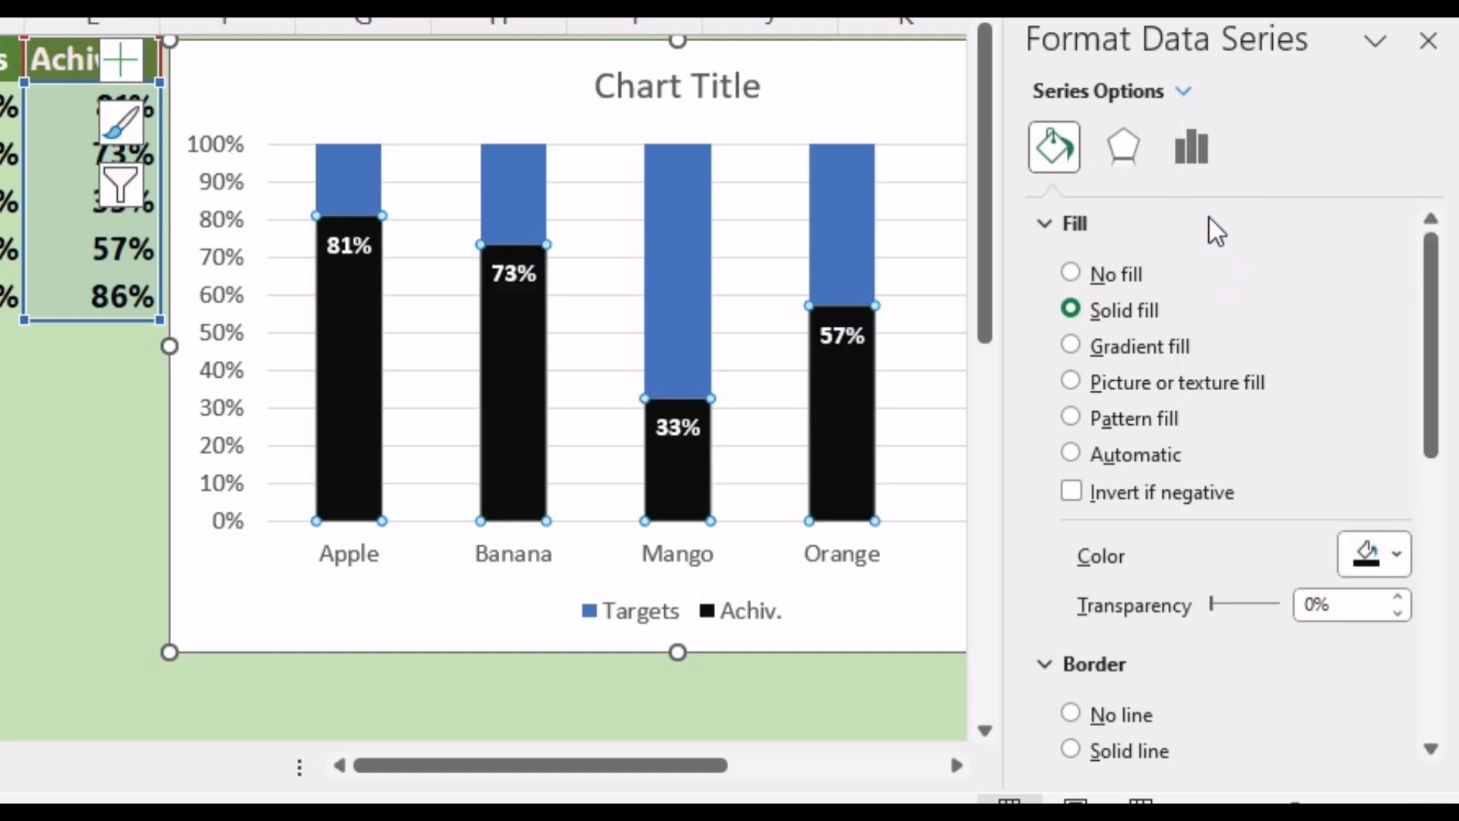
Step: Apply a grey gradient fill to the Targets columns and shift its two middle gradient stops toward the light end, one at 57%
click(693, 278)
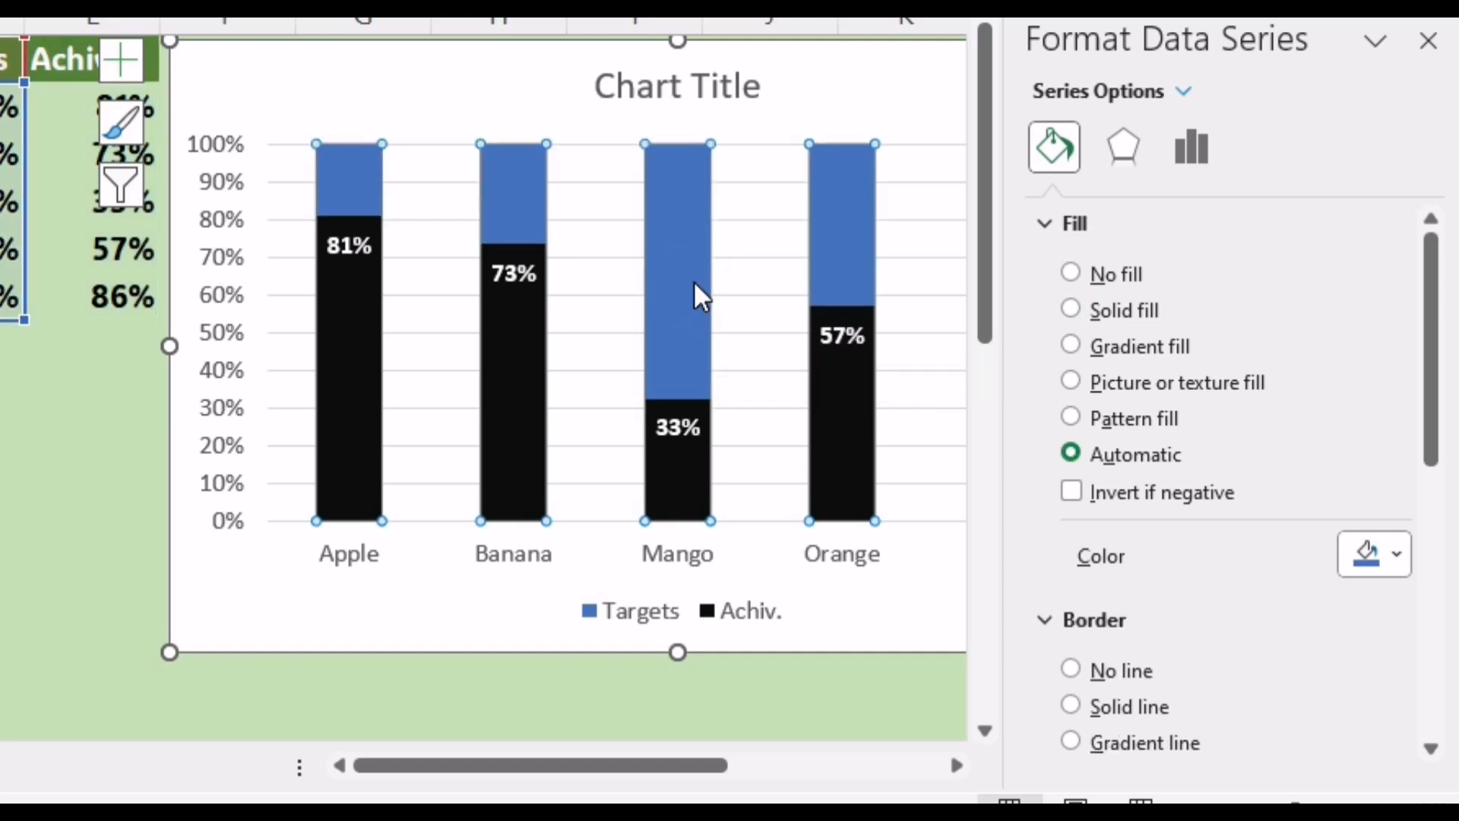
click(1083, 348)
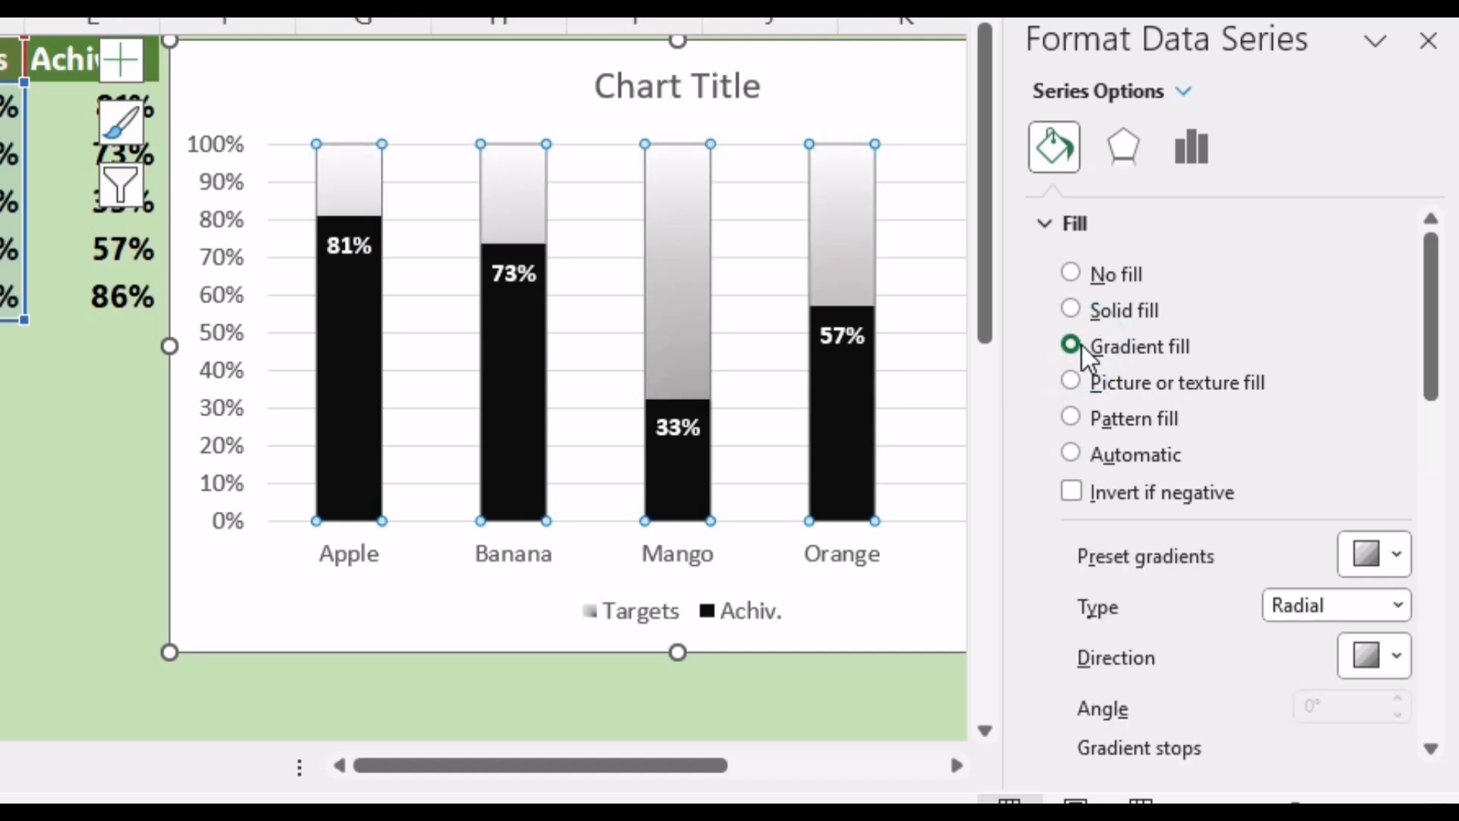
scroll(1284, 391, down, 3)
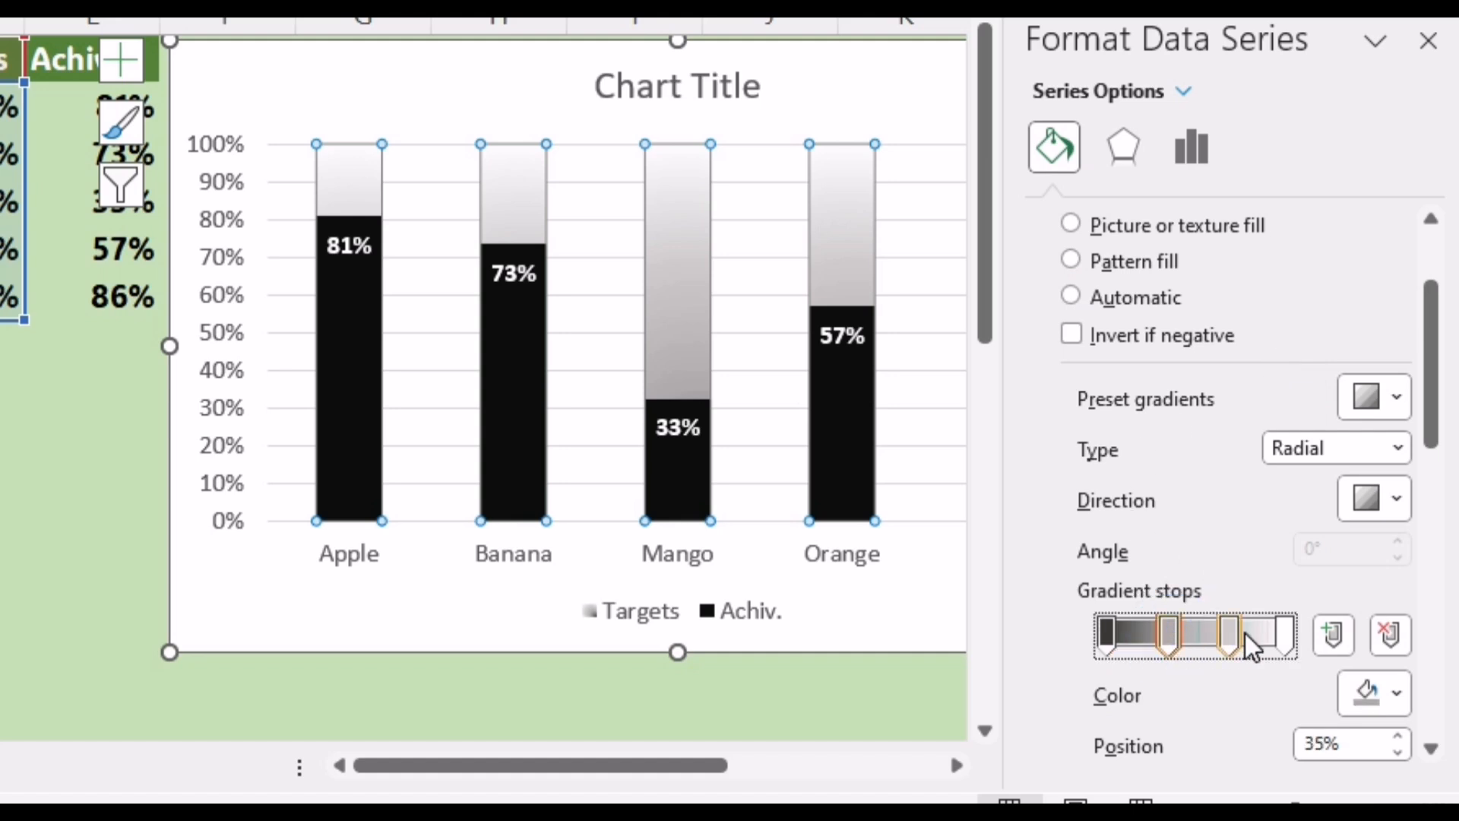
mouse_move(1234, 626)
mouse_down()
mouse_move(1261, 634)
mouse_move(1219, 648)
mouse_move(1210, 633)
mouse_up()
click(1177, 630)
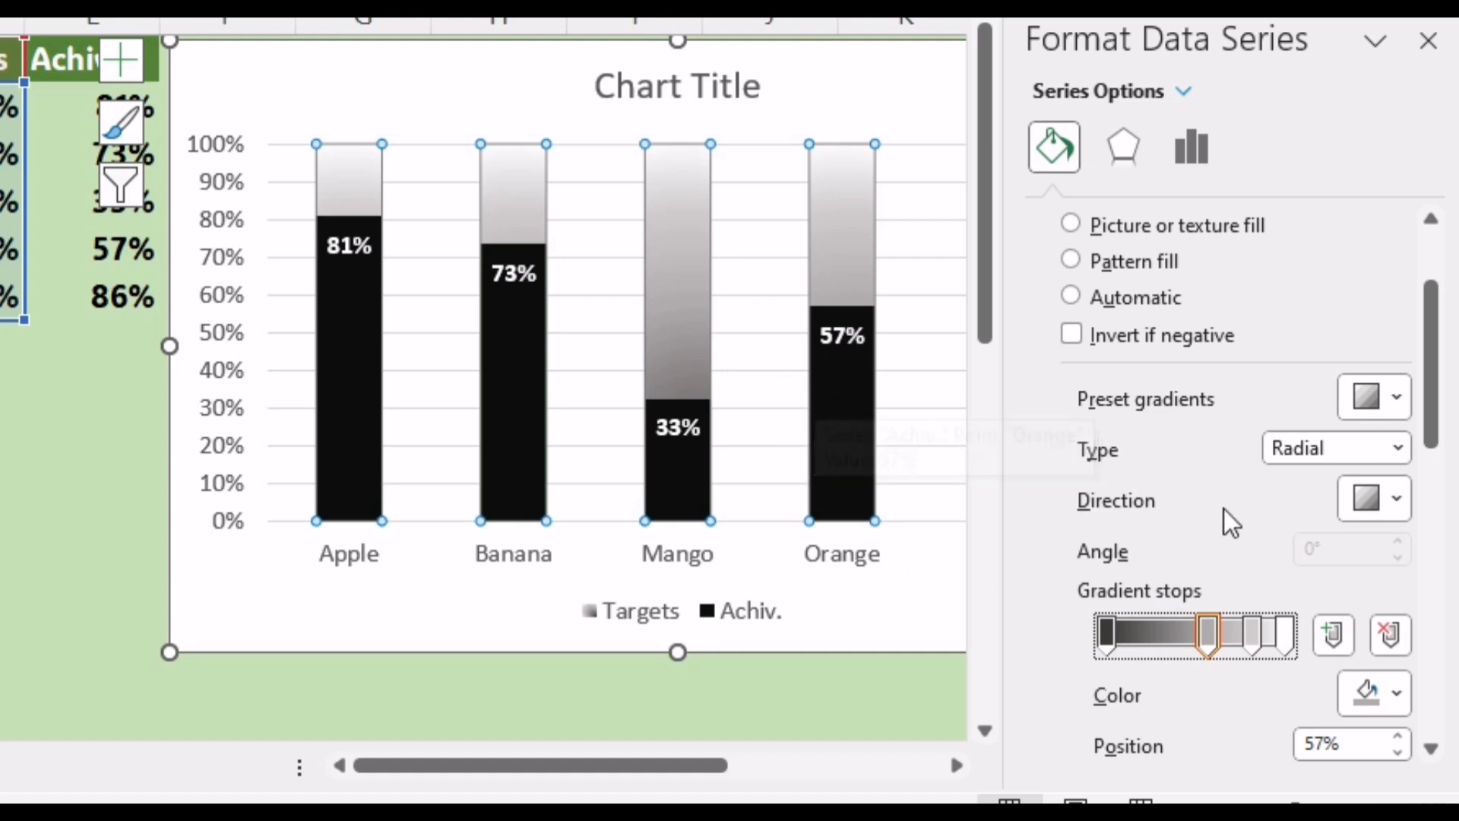
Step: Give the Targets columns a solid black border line and close the formatting options
scroll(1206, 501, down, 5)
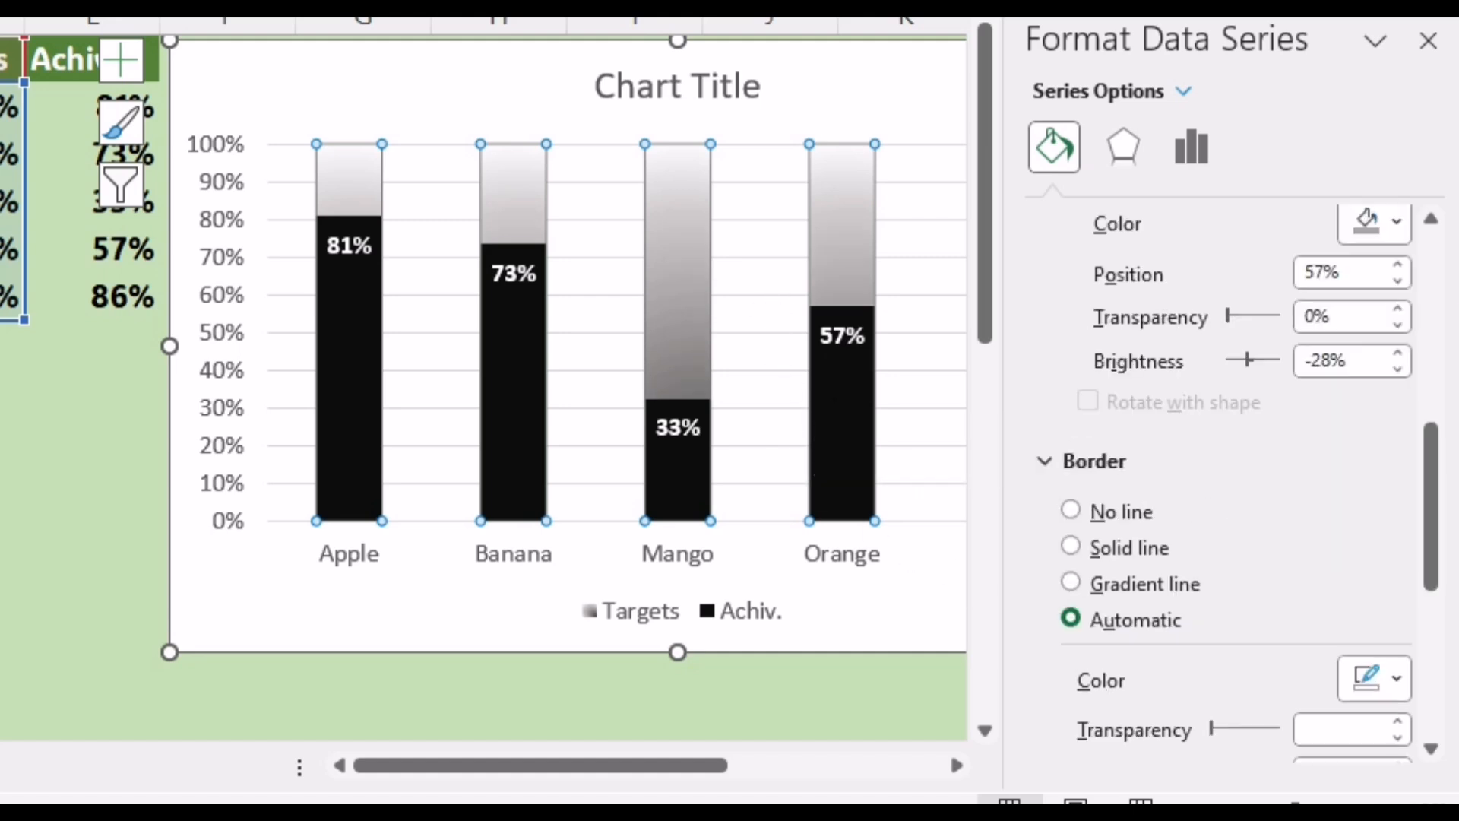
click(1071, 548)
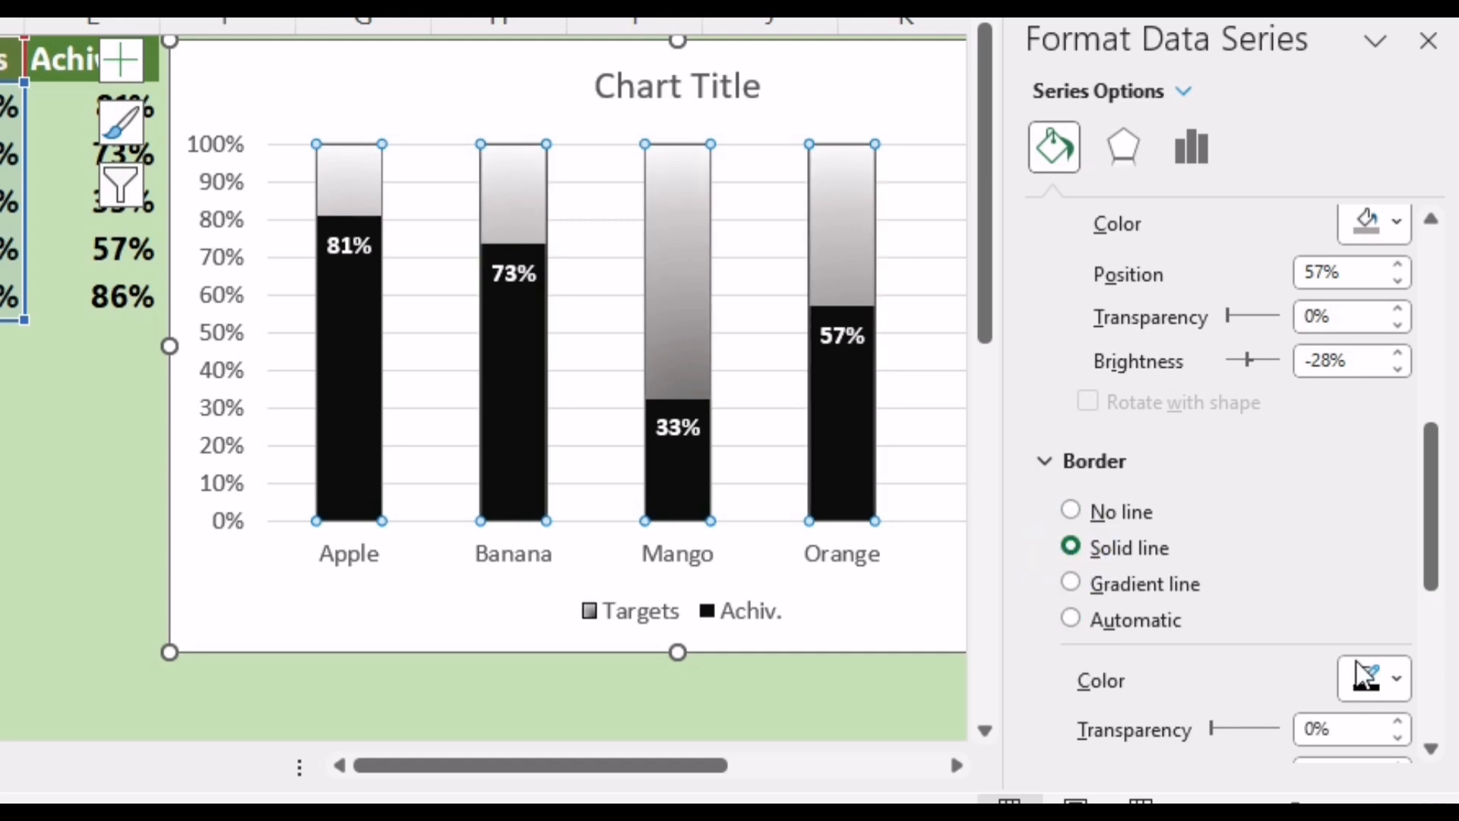
scroll(1169, 562, down, 1)
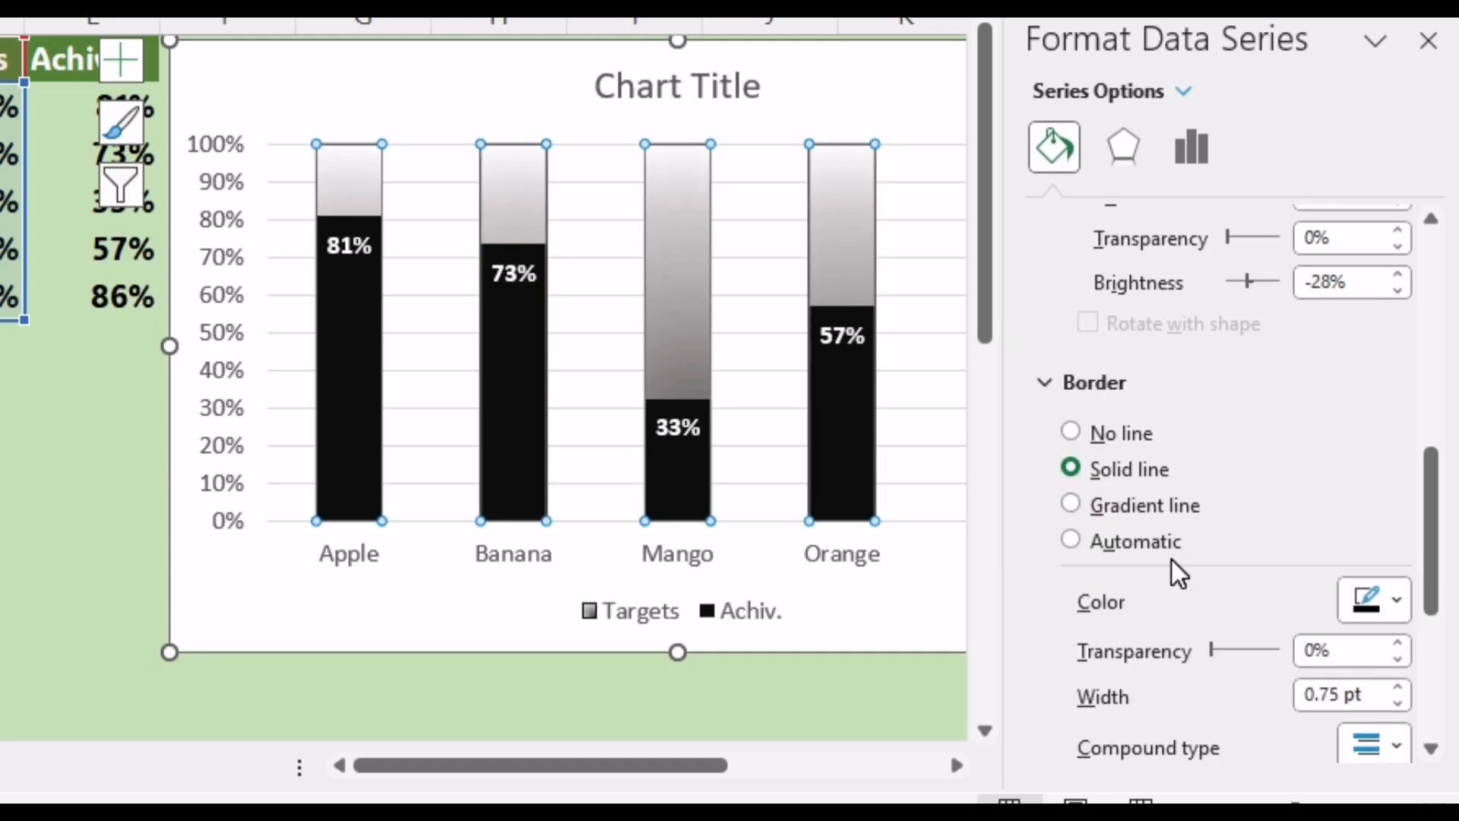
scroll(1171, 558, down, 1)
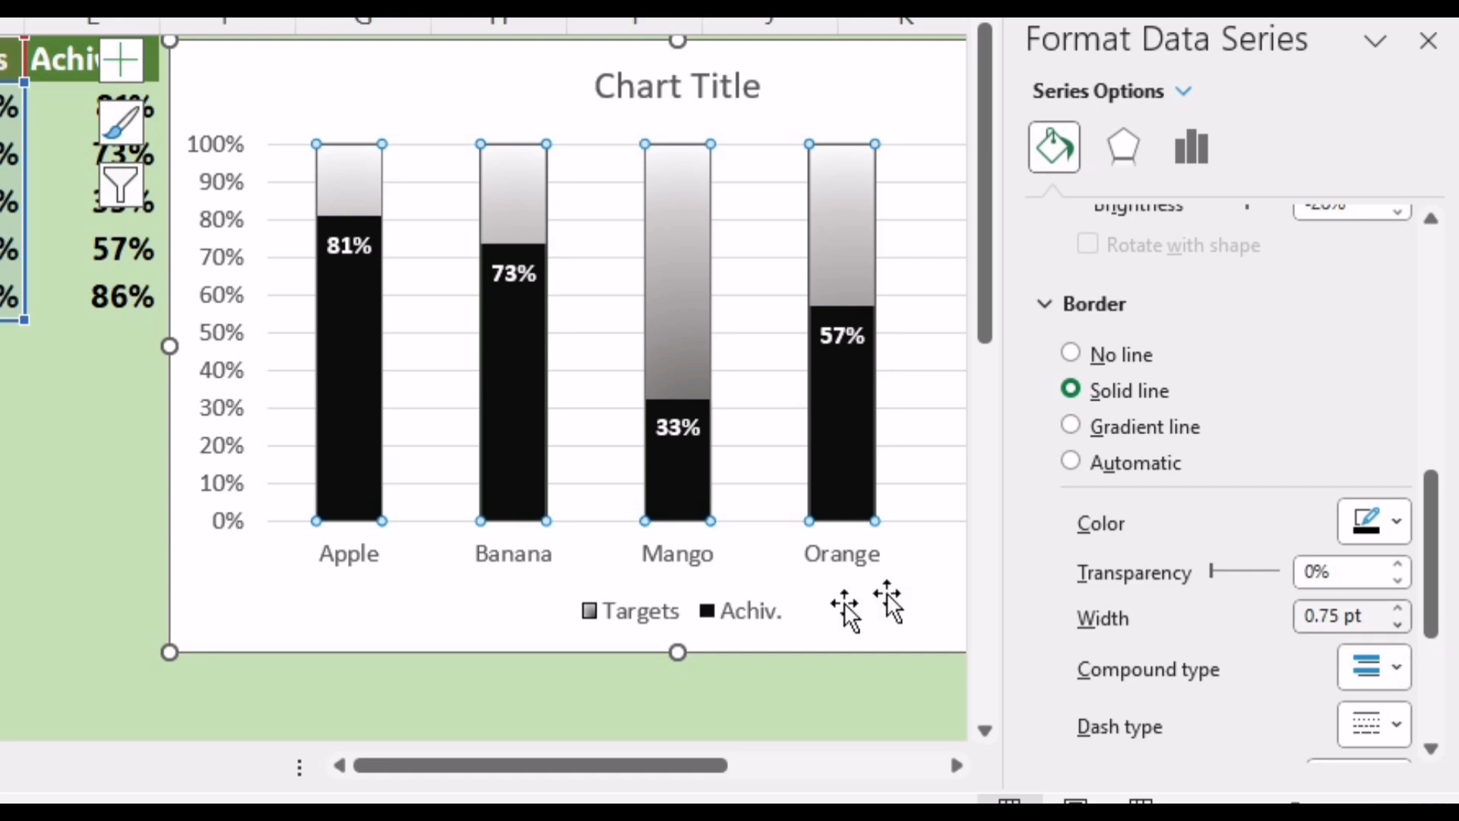
click(842, 693)
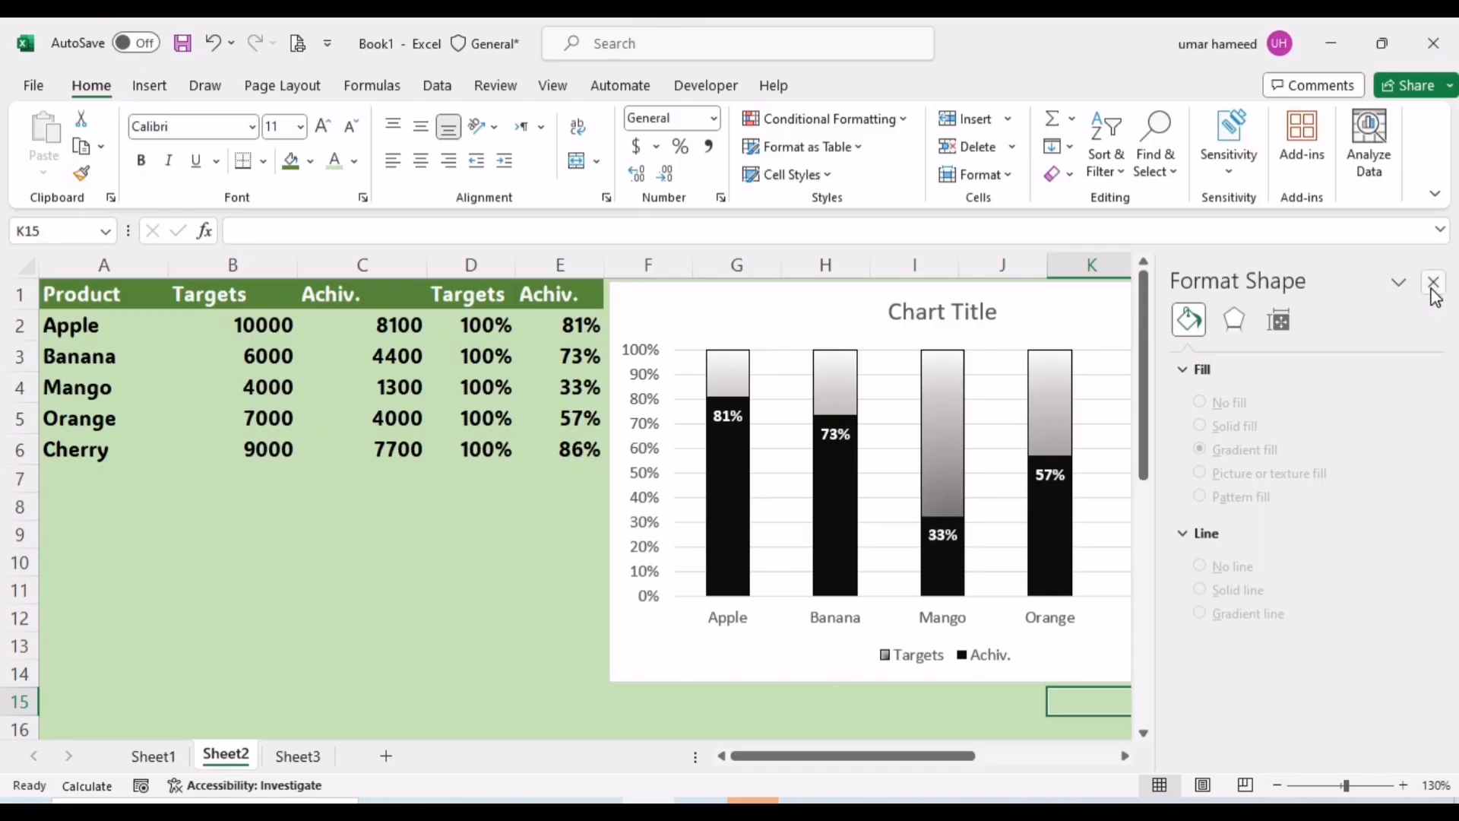
click(1429, 41)
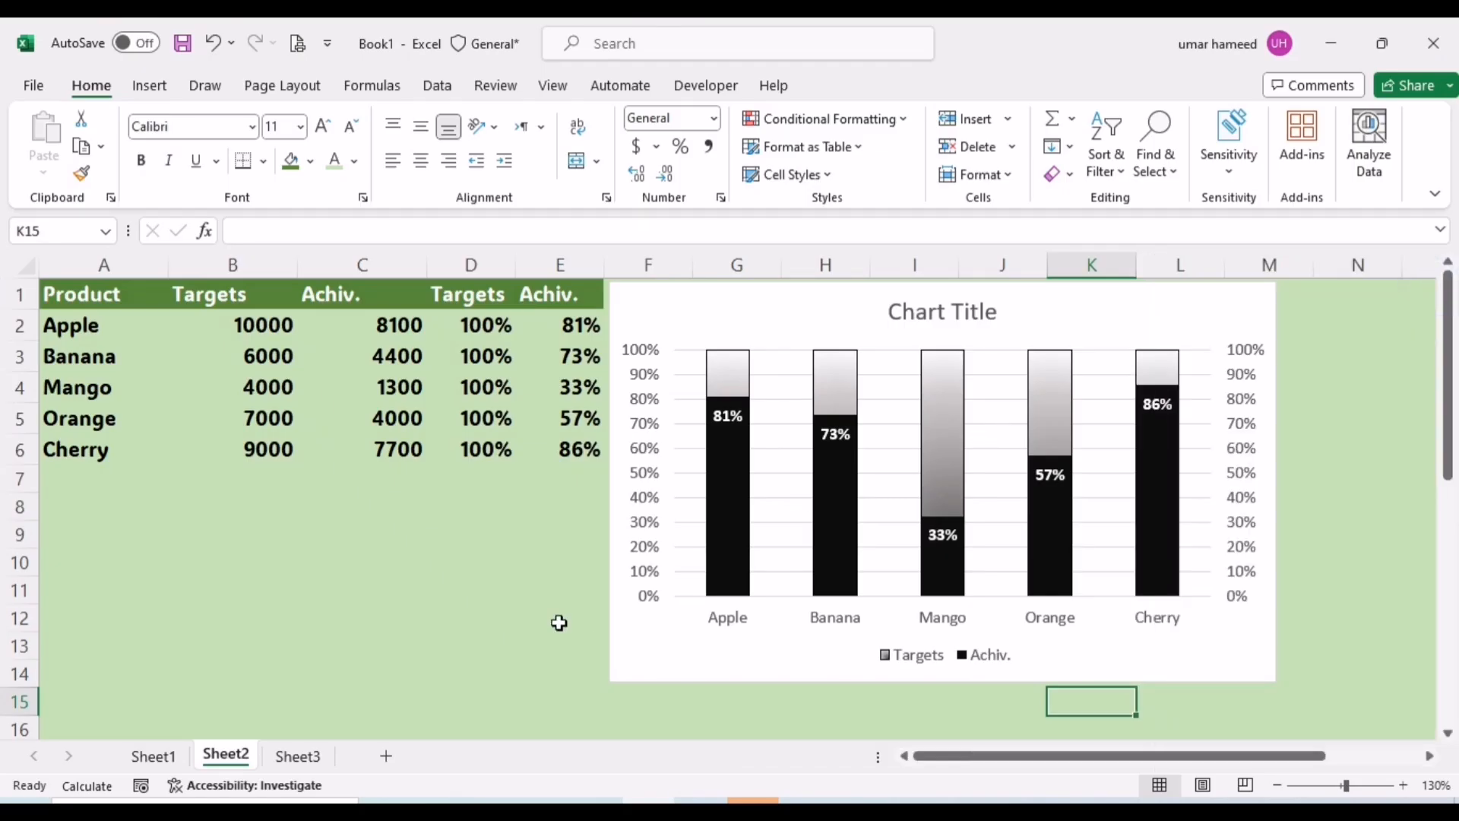
Step: Test the chart with recalculated values by entering 1 repeatedly in cells C9:C12, and clear those cells
drag(380, 544, 381, 603)
text(1)
key(ctrl+Return)
text(1)
key(Return)
text(1)
key(Return)
text(1)
key(Return)
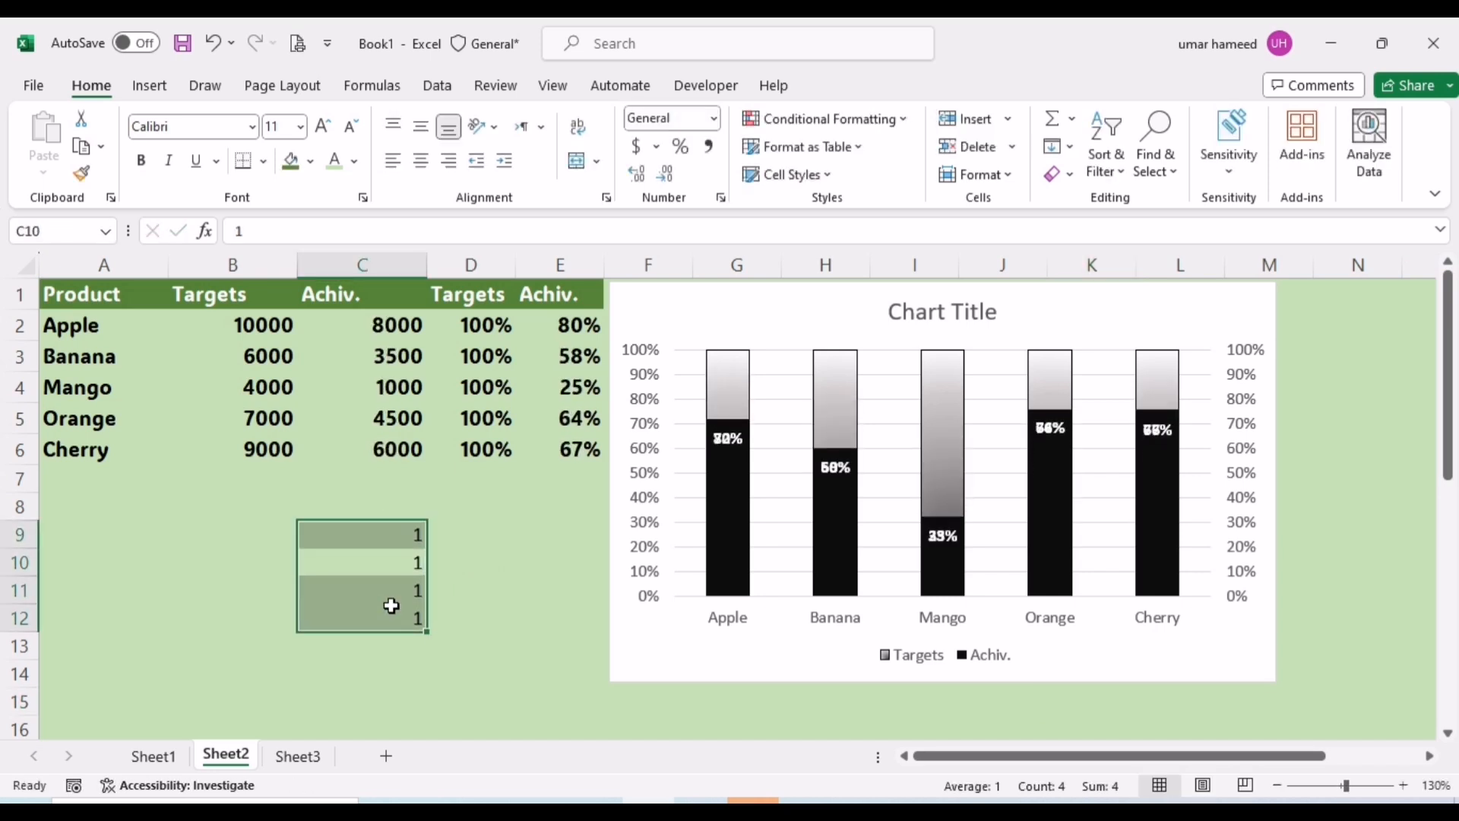
text(1)
key(Return)
text(1)
key(Return)
text(1)
key(Return)
text(1)
key(Return)
key(Delete)
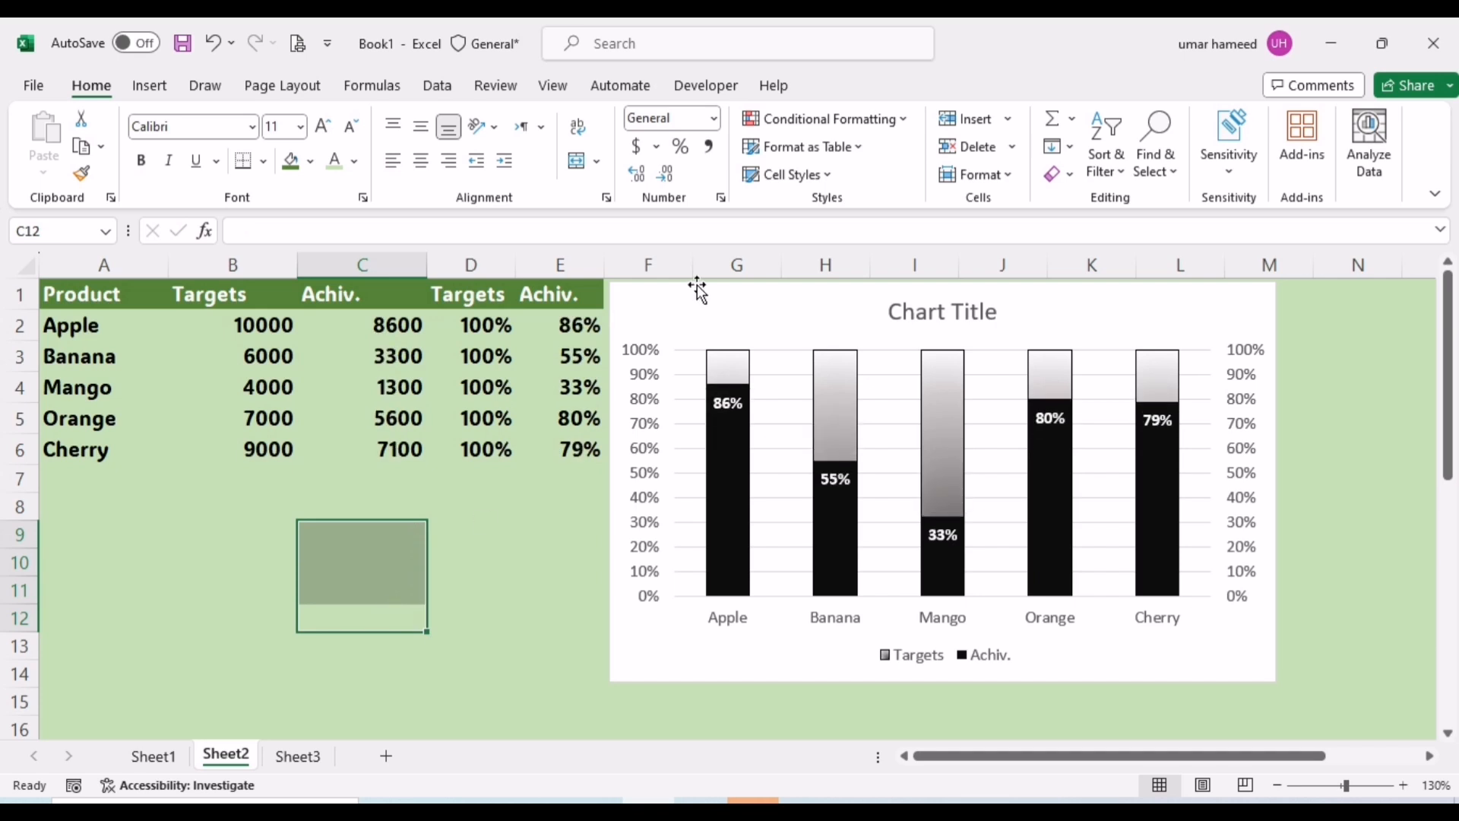
Step: Draw a tall rounded rectangle about 1.22" high and 0.3" wide in the empty cells below the data table
click(104, 535)
click(150, 85)
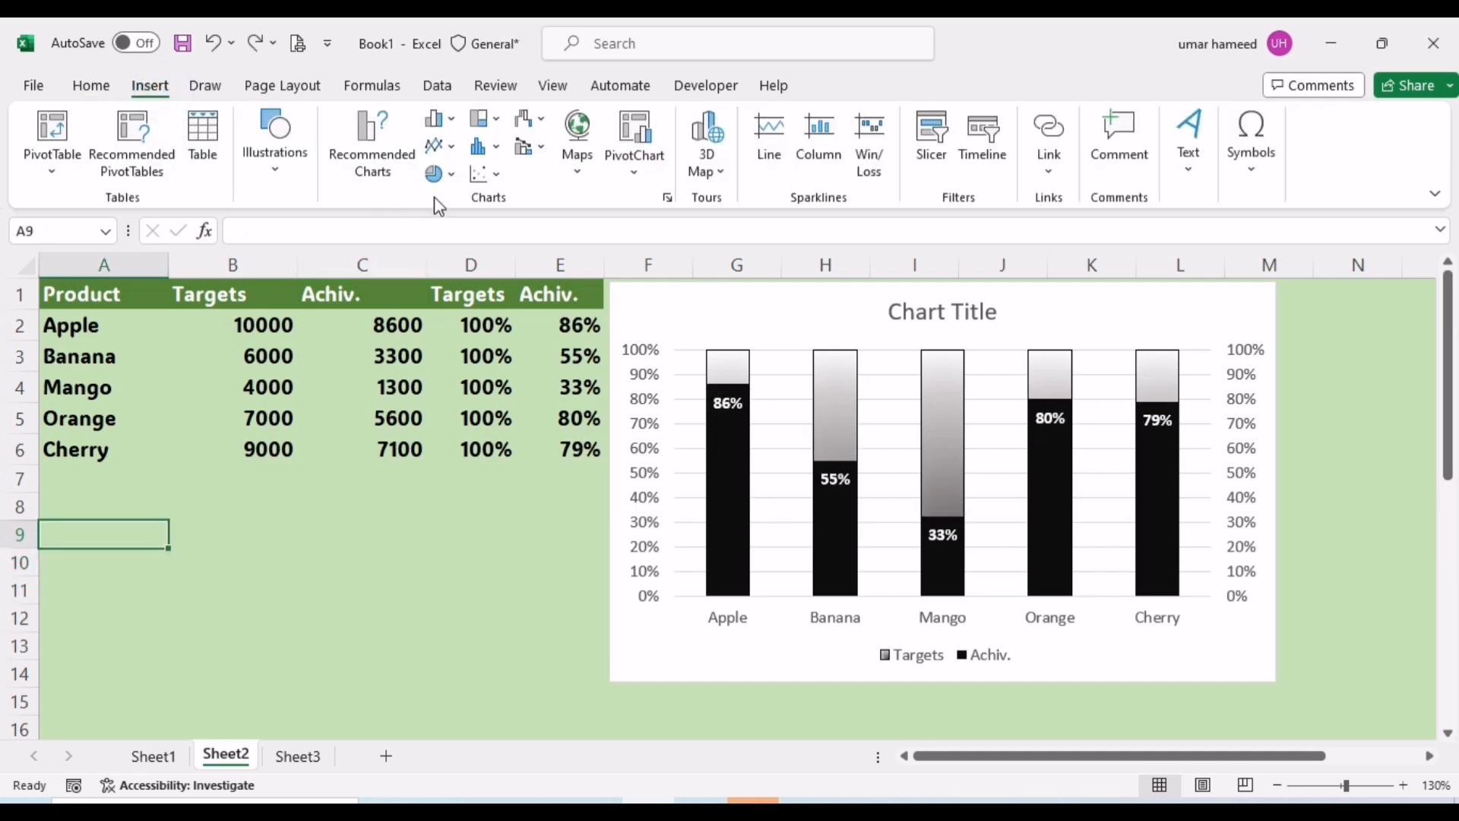
click(450, 121)
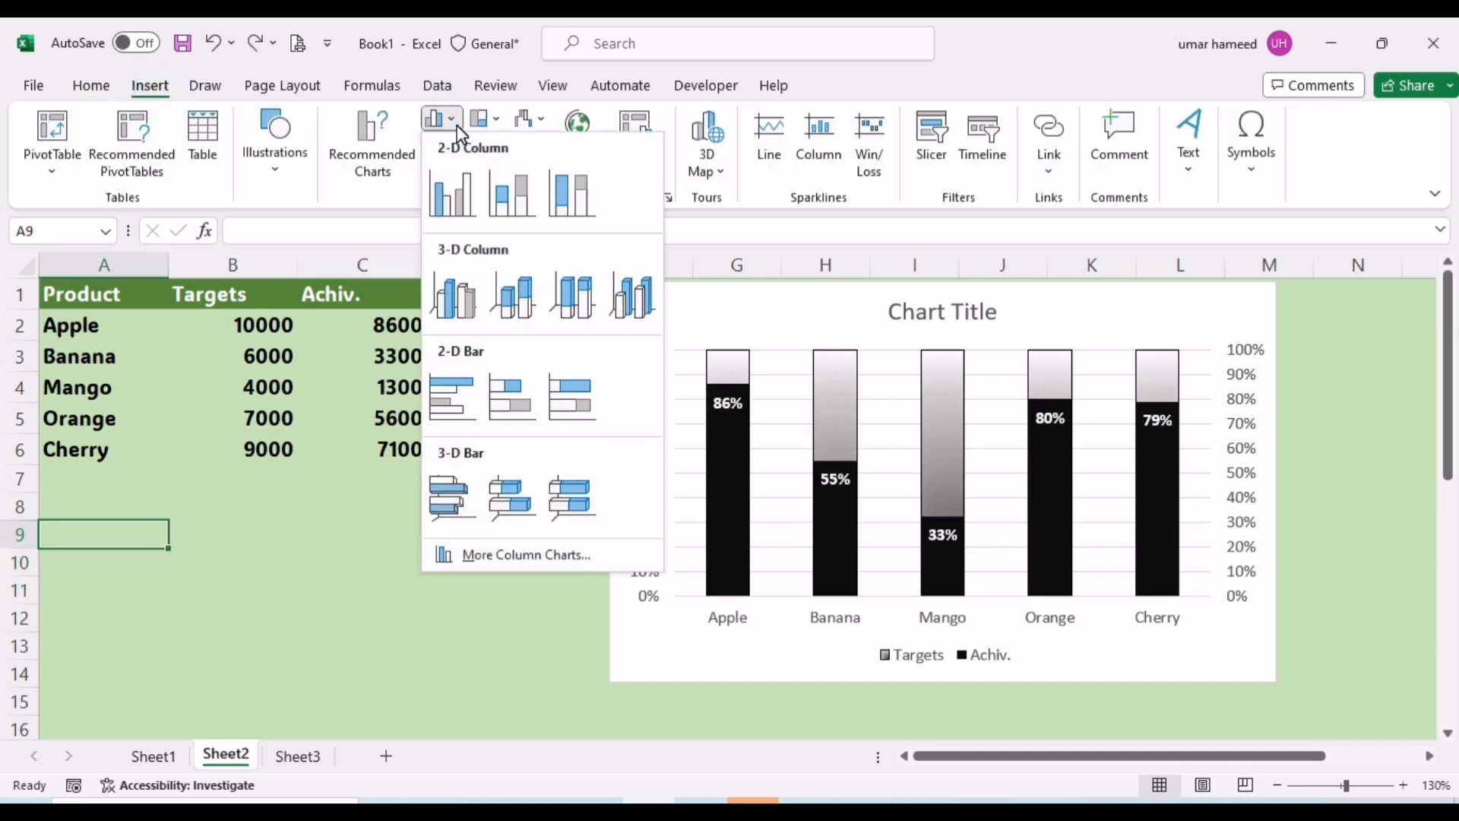
click(453, 123)
click(281, 178)
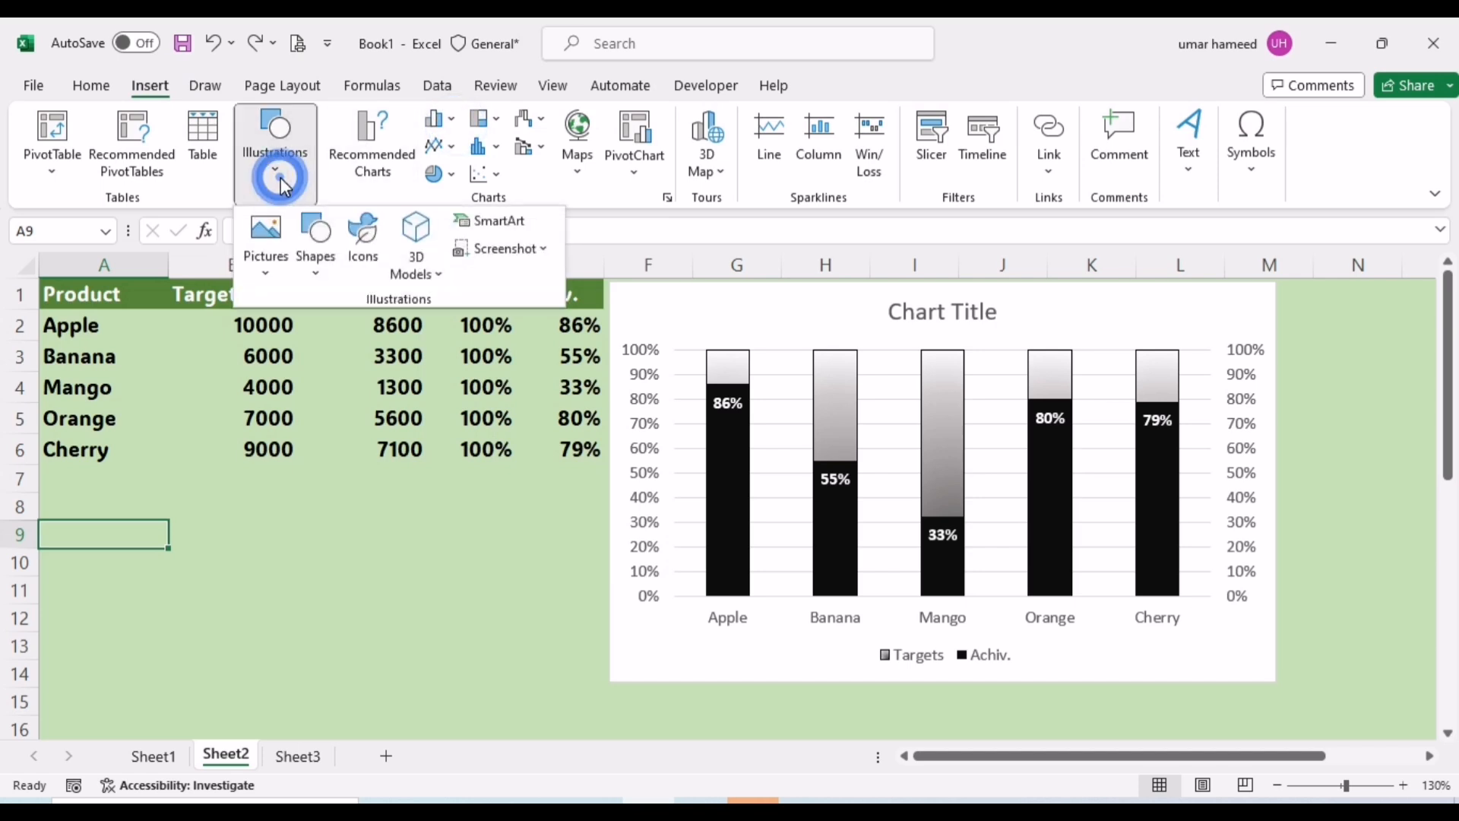
click(316, 278)
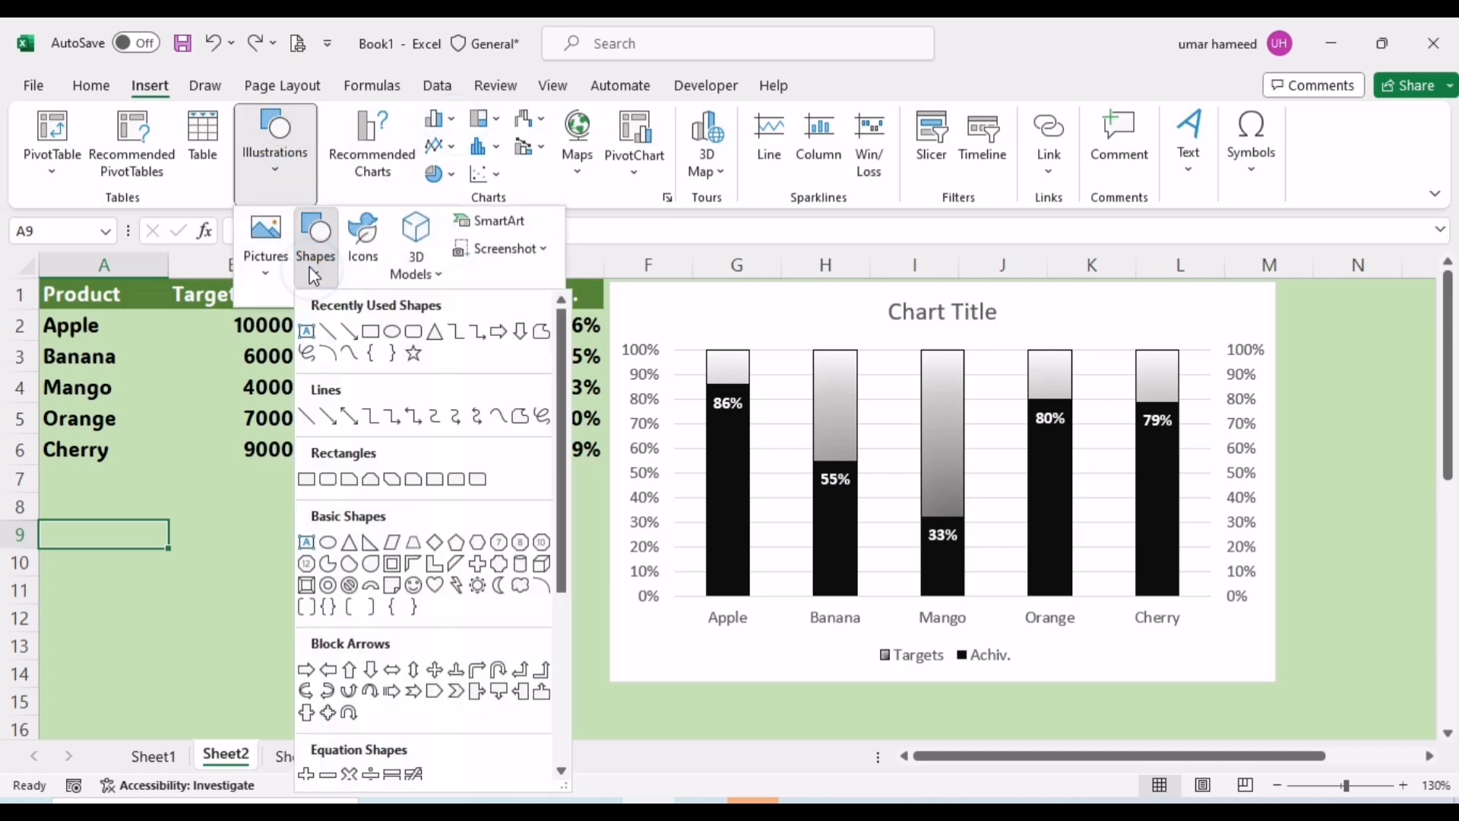
click(420, 337)
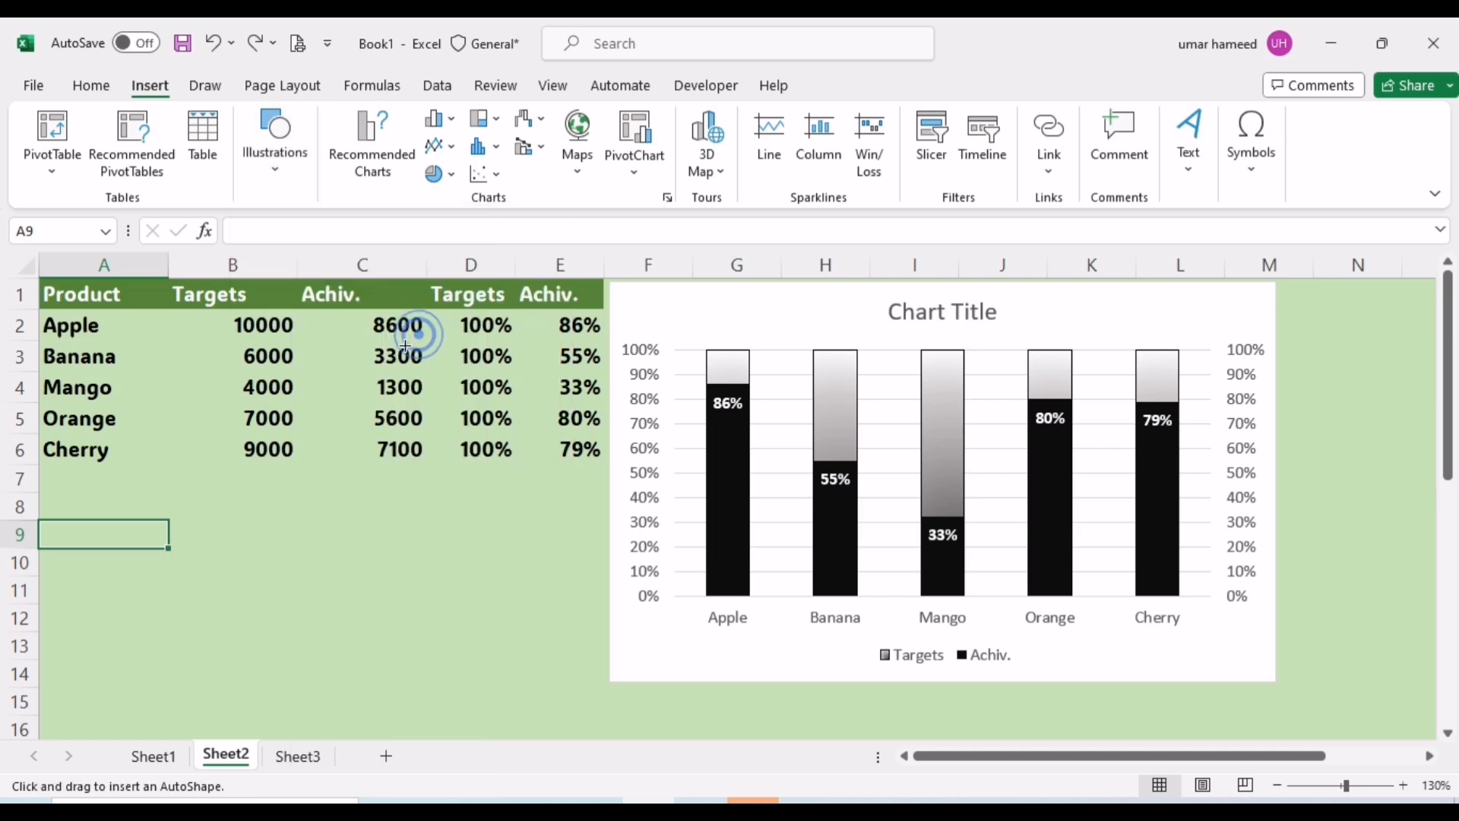
drag(313, 497, 354, 660)
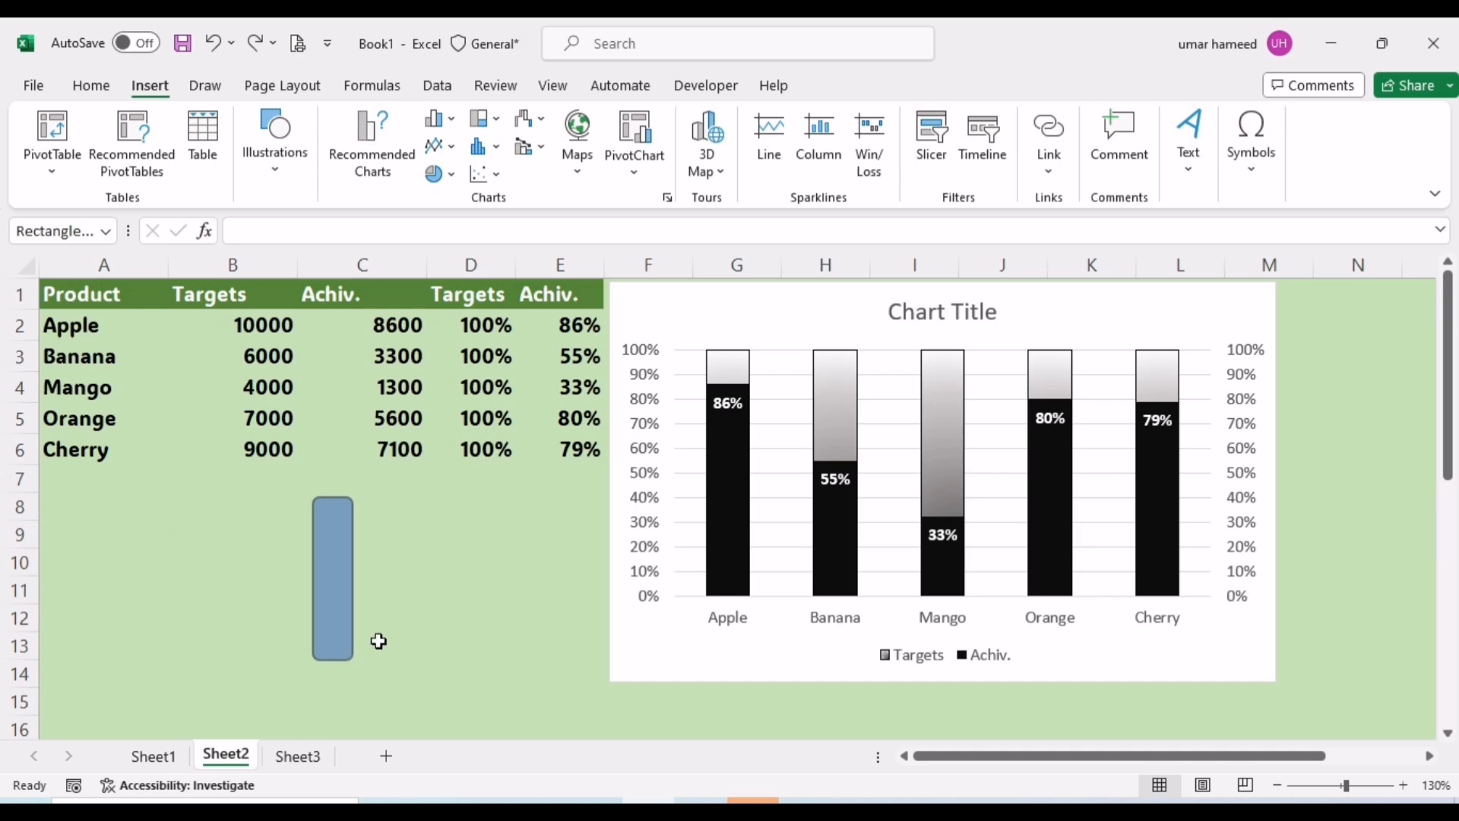
Step: Apply the solid black shape style to the rounded rectangle and copy the shape
click(392, 162)
click(418, 582)
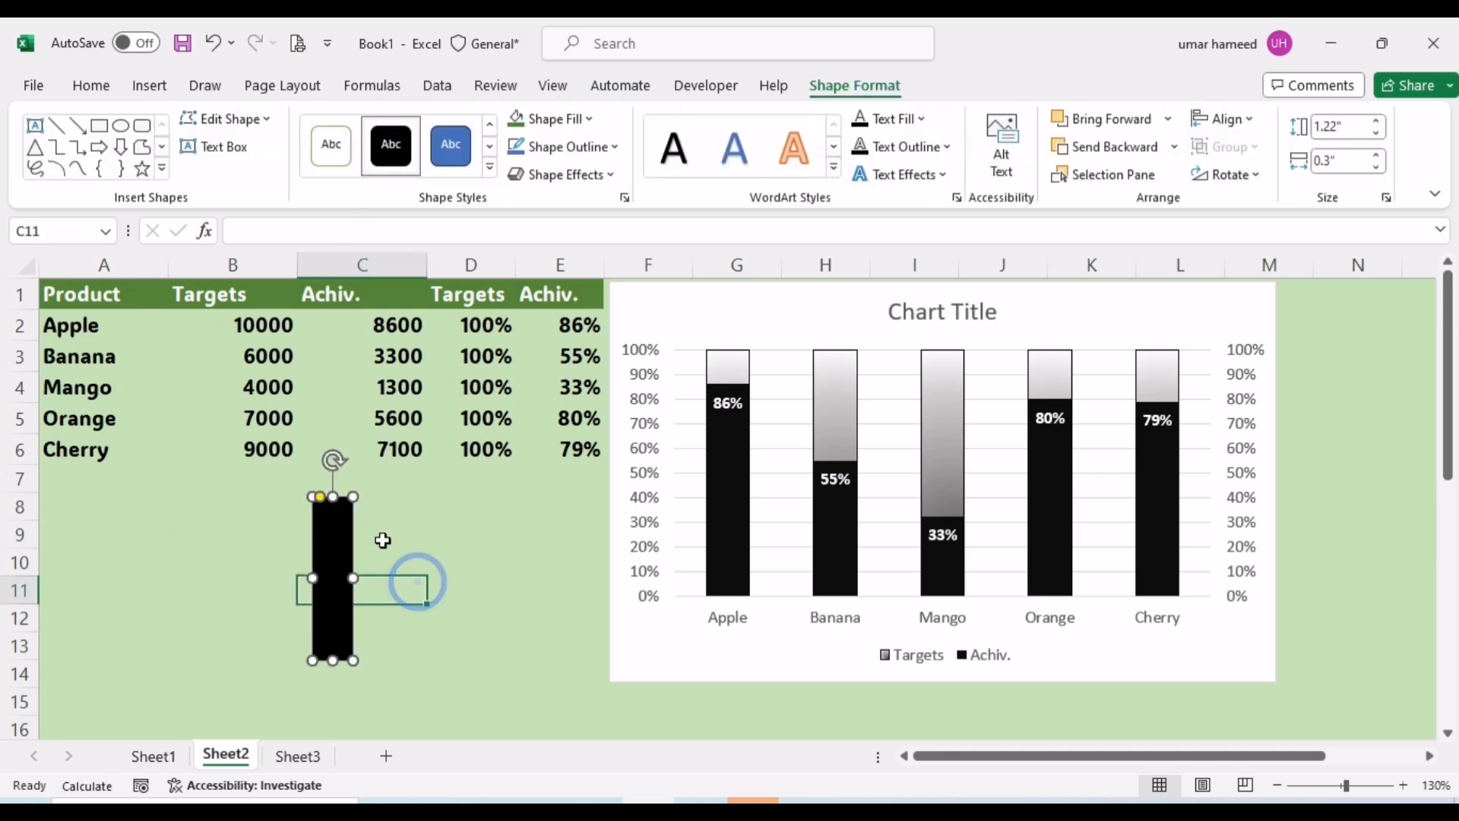
click(328, 522)
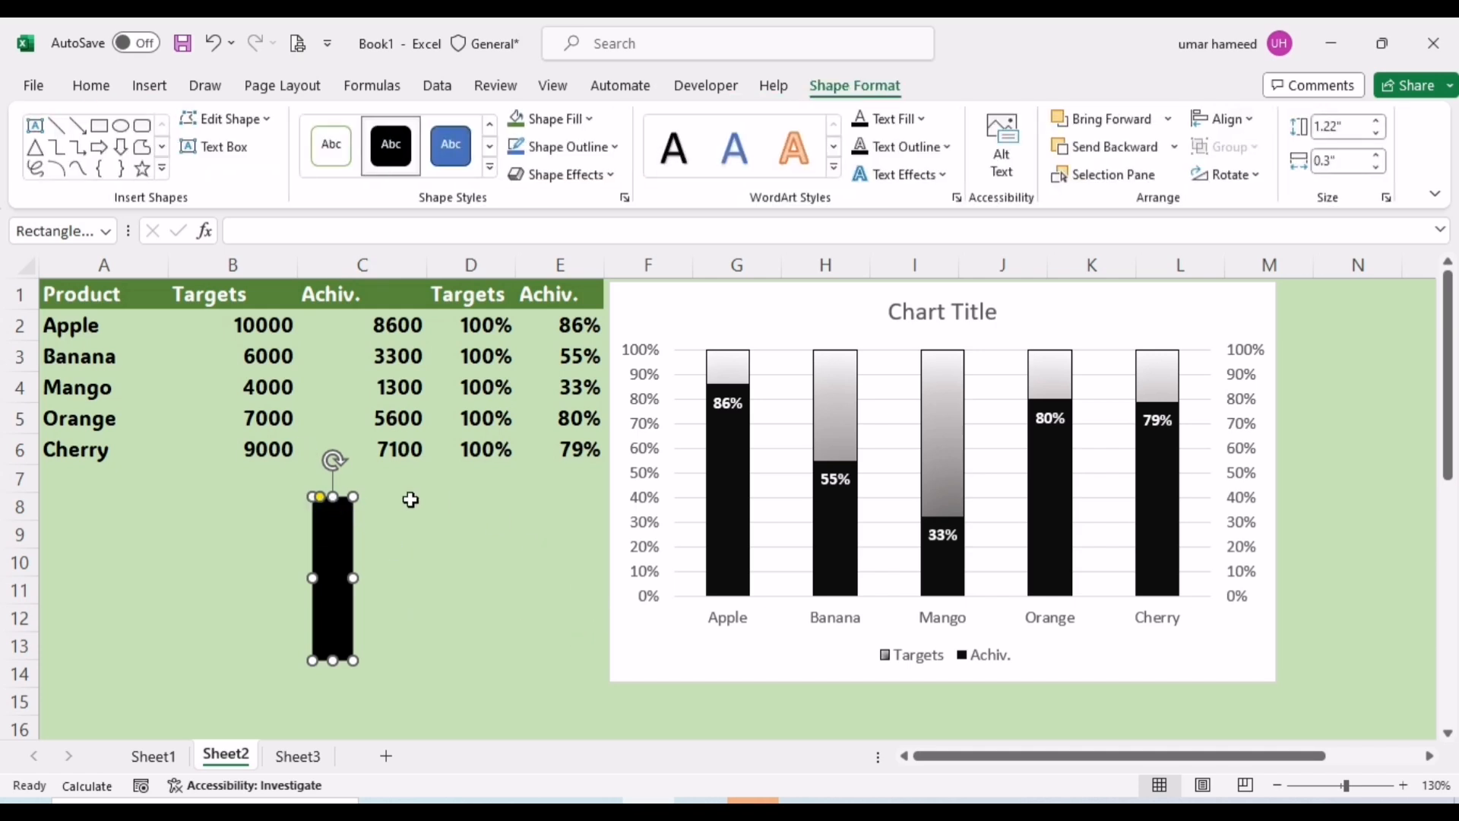
right_click(336, 545)
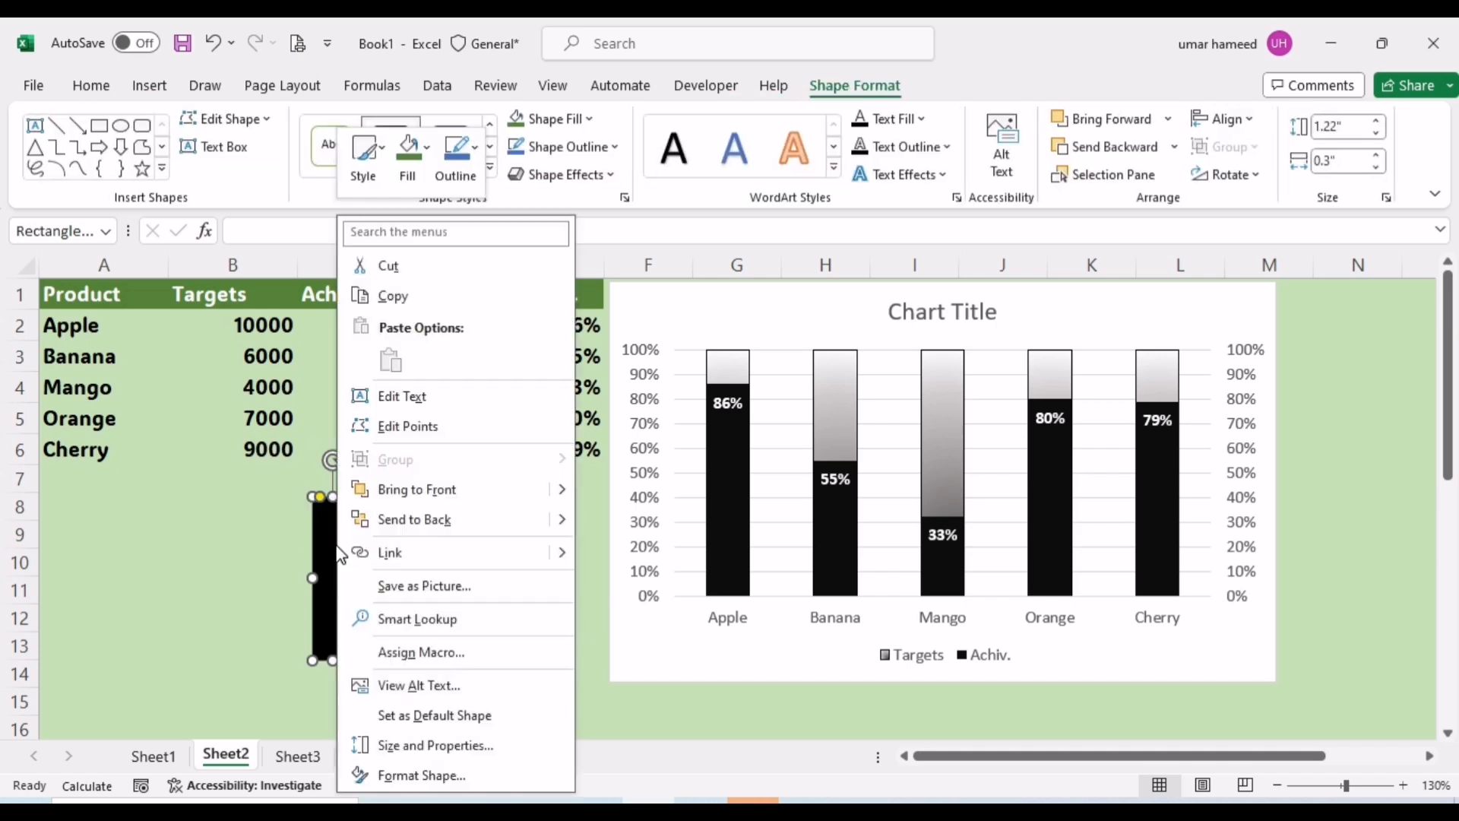
click(409, 297)
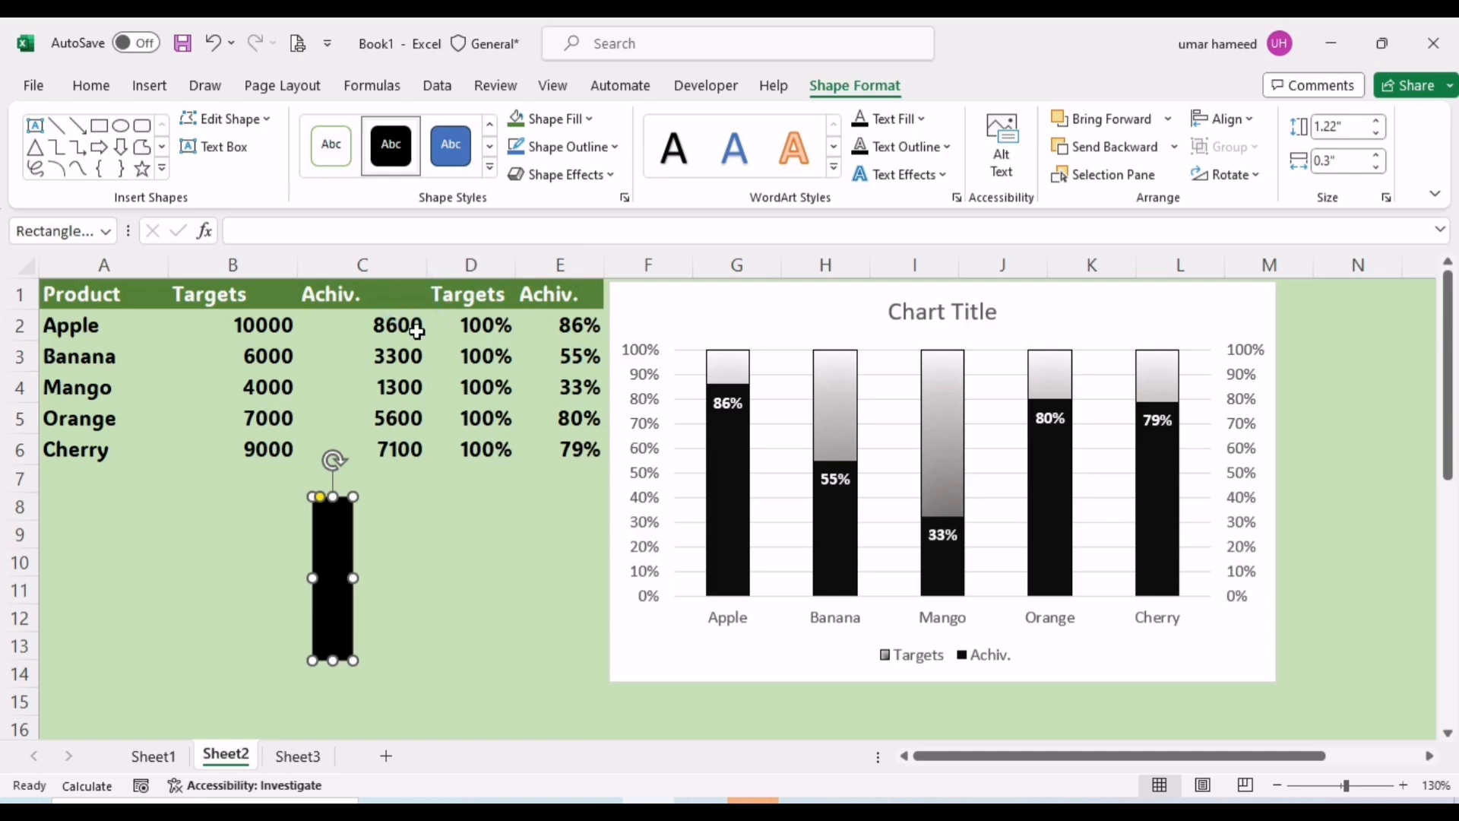
Step: Fill the Achiv. columns with the copied rounded rectangle as a picture fill from the clipboard
click(735, 517)
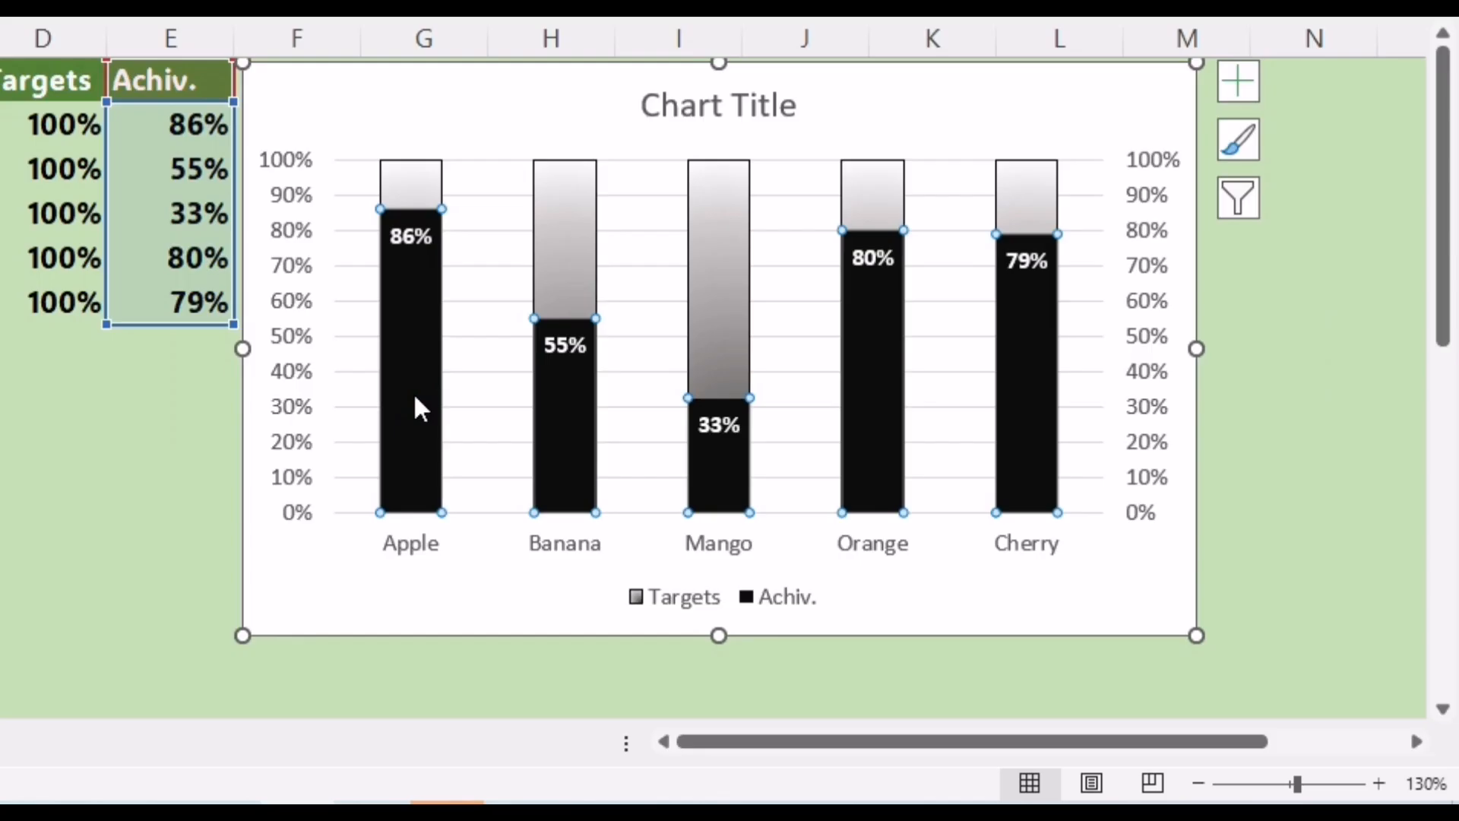
right_click(418, 405)
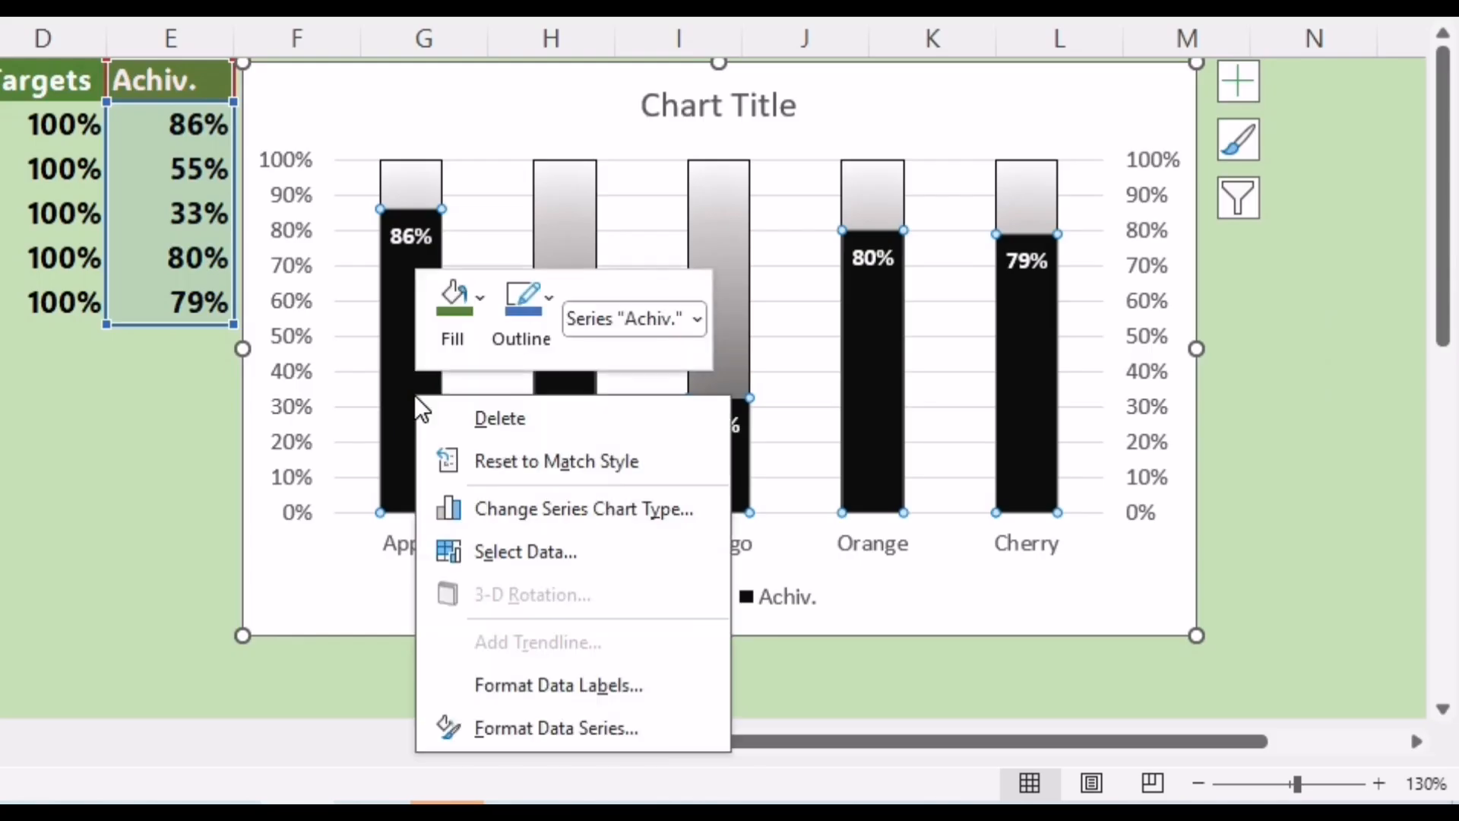
click(536, 724)
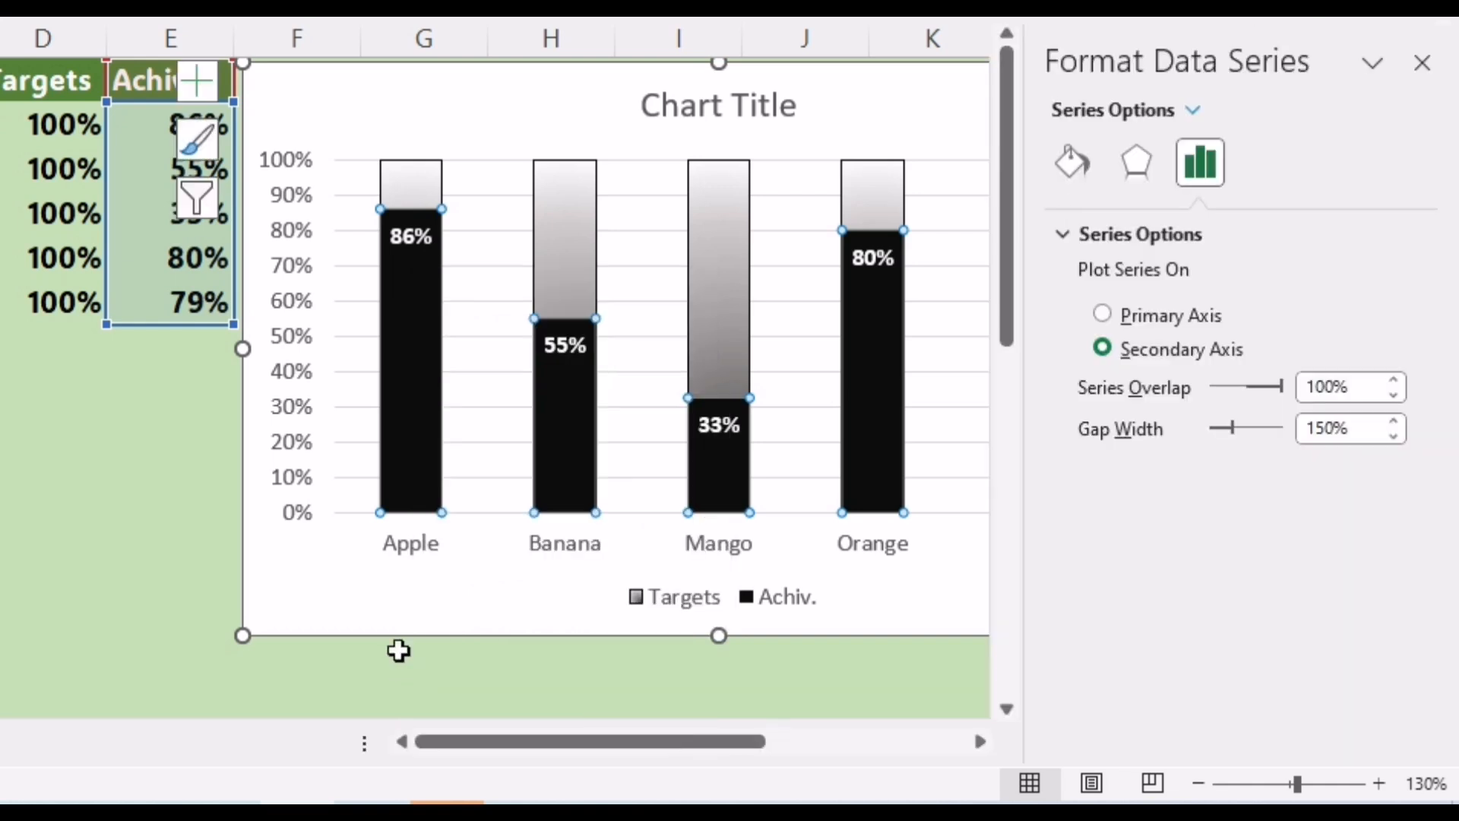
click(1085, 170)
click(1087, 383)
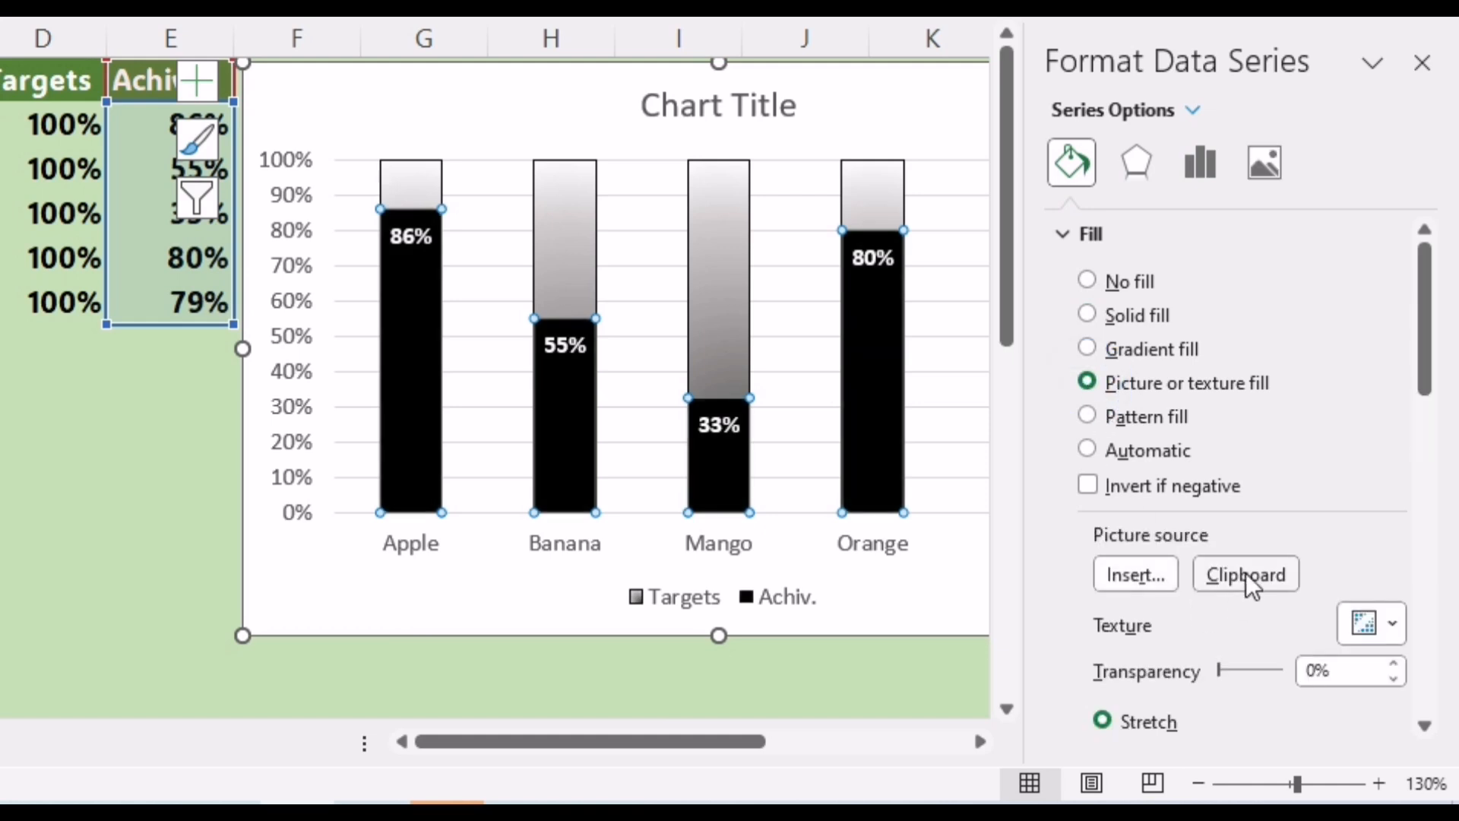
click(1247, 573)
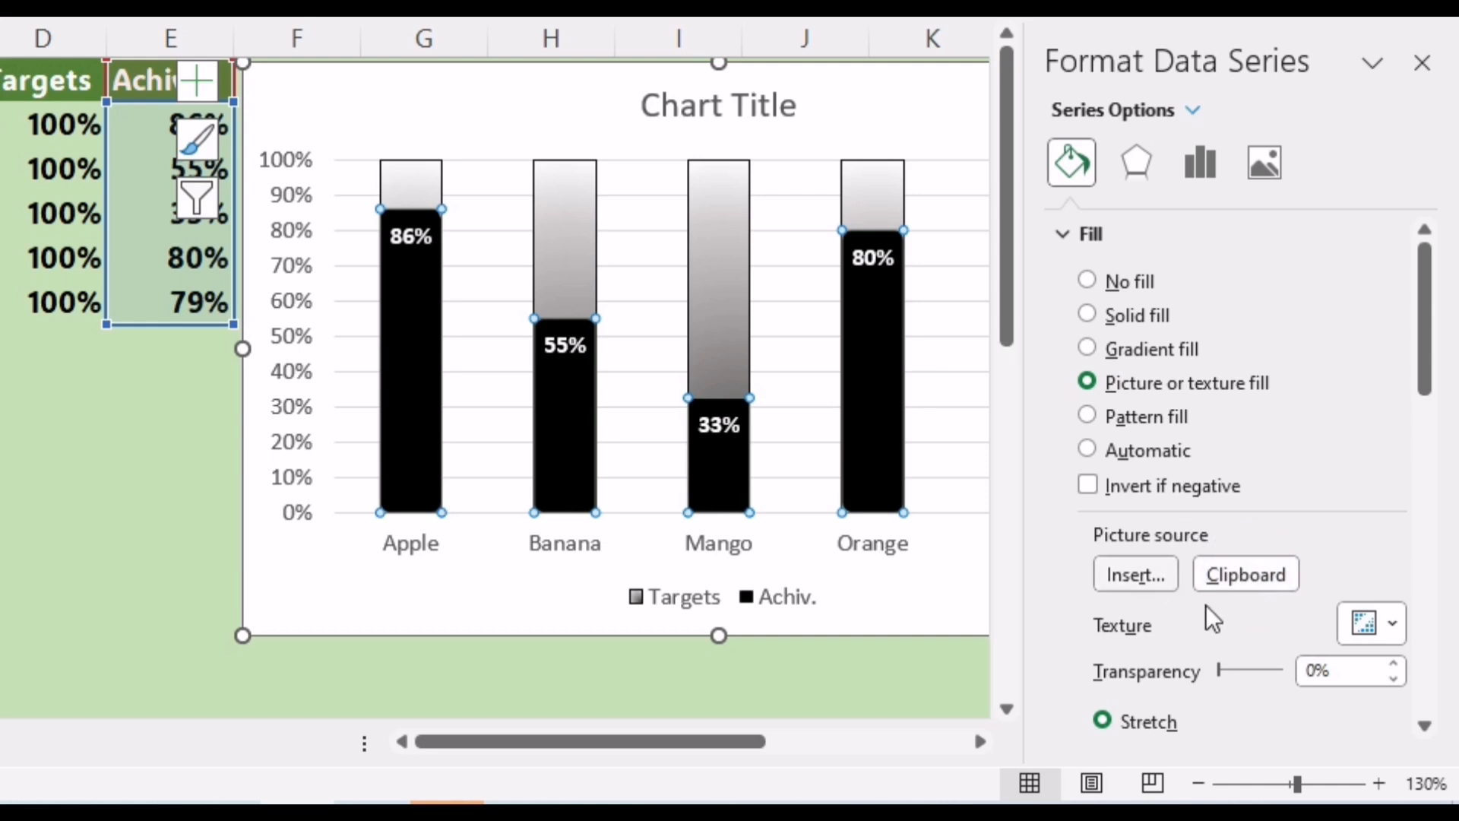
click(1252, 571)
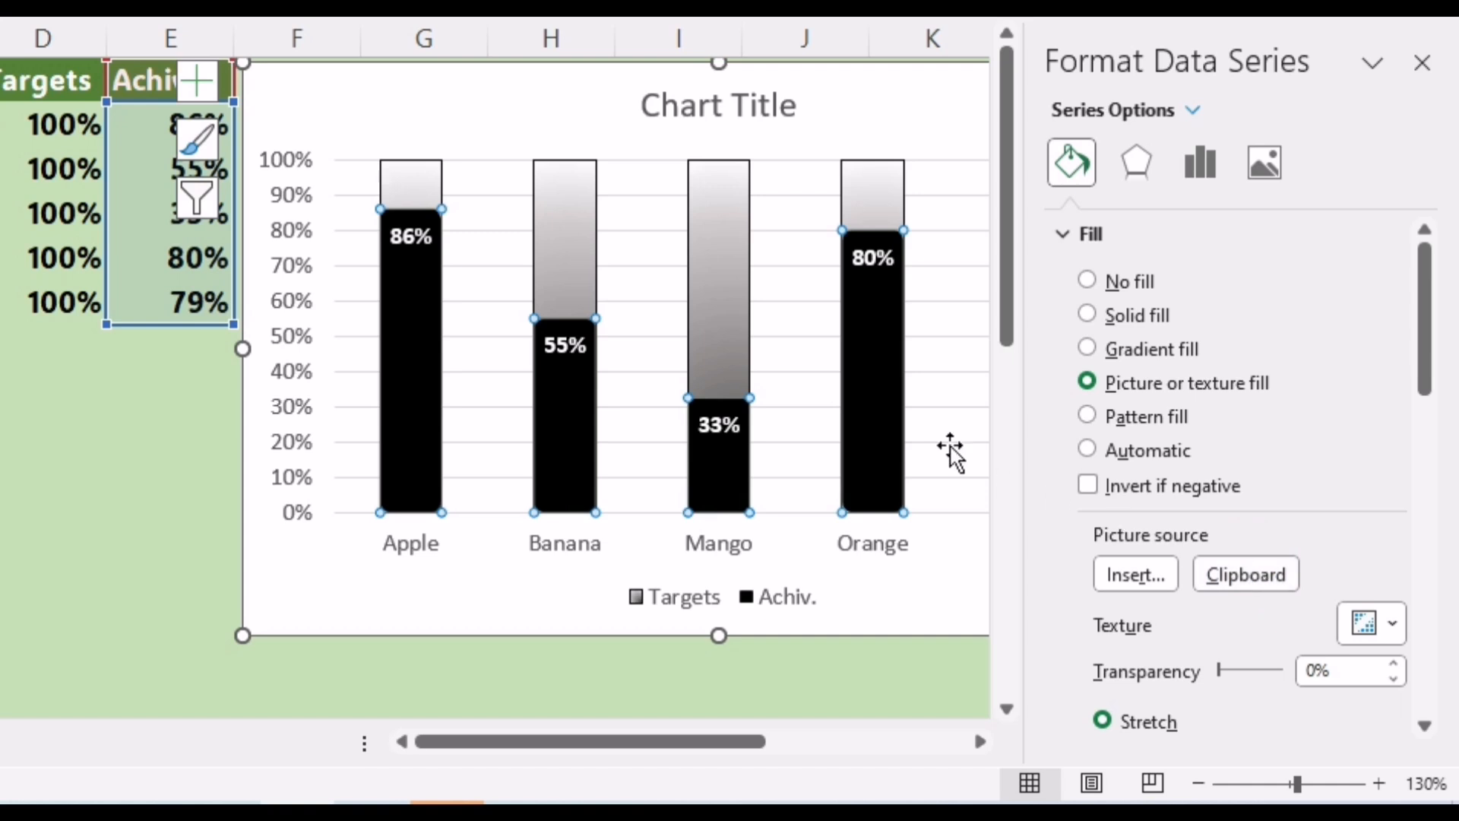
click(212, 547)
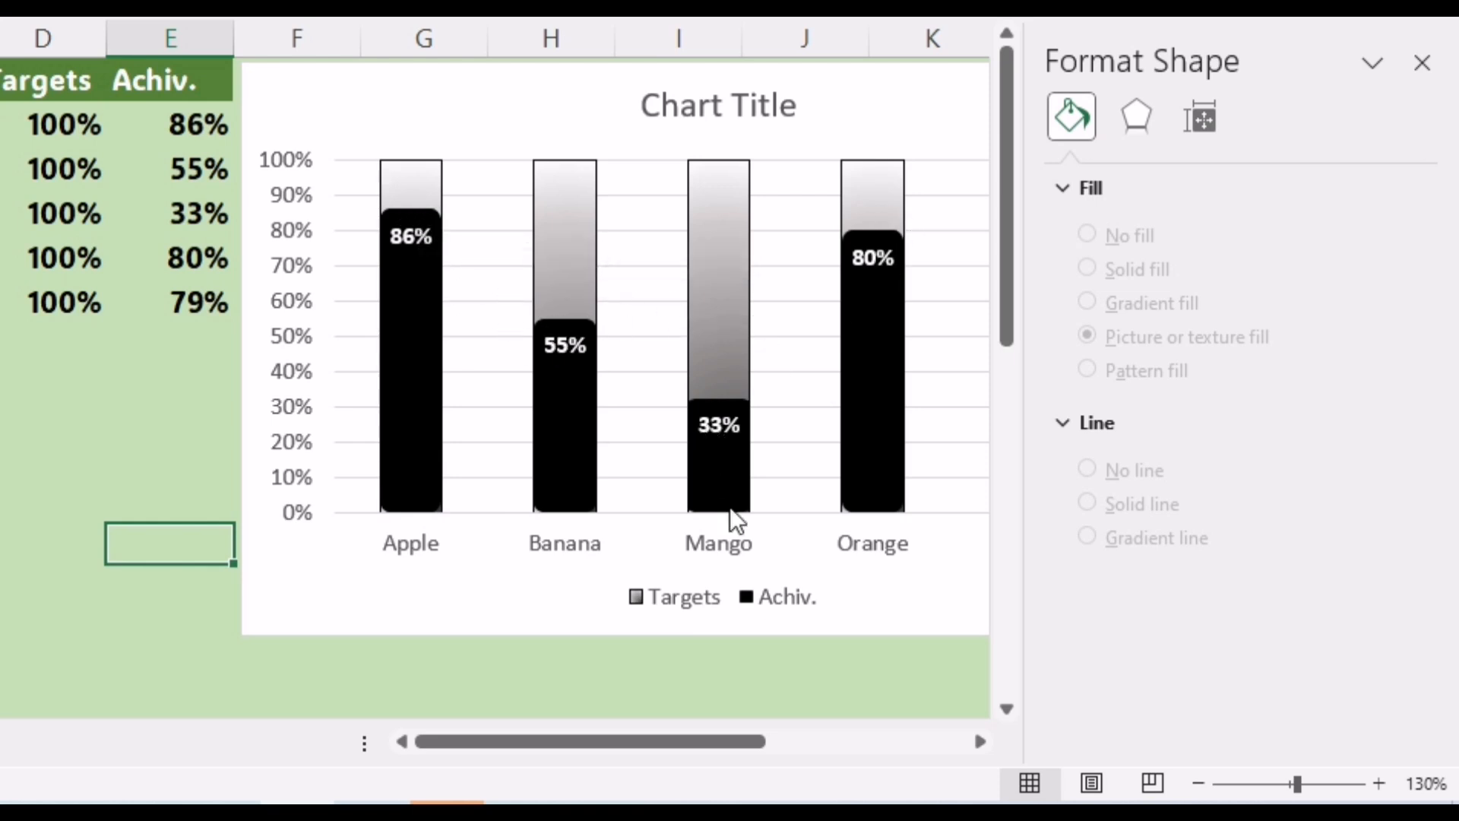
Step: Set the gap width of the Achiv. series to 185% and close the formatting options
click(394, 339)
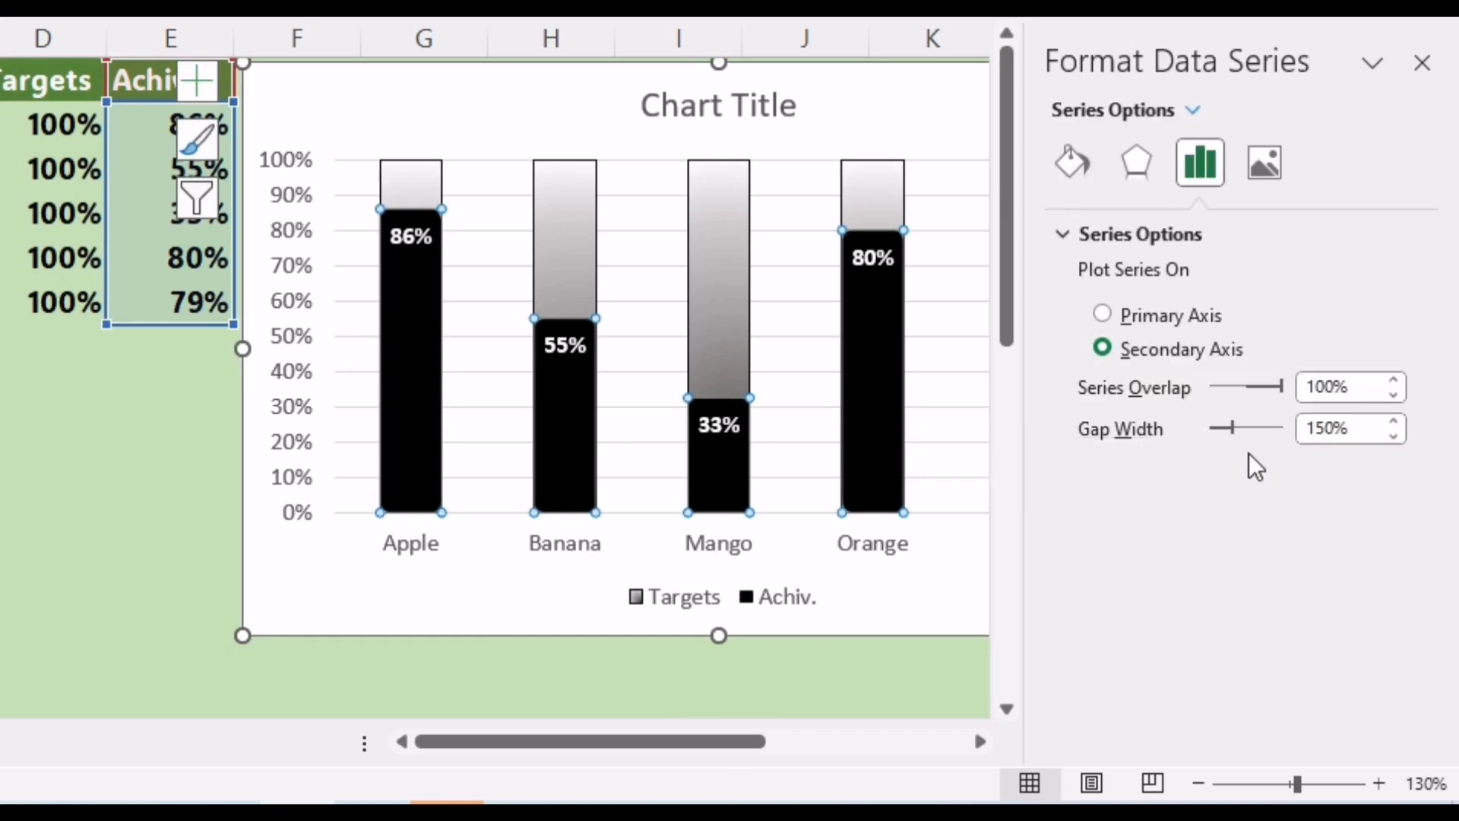
click(1400, 422)
click(1400, 423)
click(1400, 422)
click(1400, 423)
click(1400, 422)
click(1400, 422)
click(1400, 423)
click(1400, 422)
click(1400, 423)
click(1400, 423)
click(1400, 422)
click(1400, 423)
click(1400, 423)
click(1400, 422)
click(1400, 422)
click(1400, 423)
click(1400, 422)
click(1400, 423)
click(1400, 422)
click(1400, 423)
click(1400, 422)
click(1400, 422)
click(1399, 423)
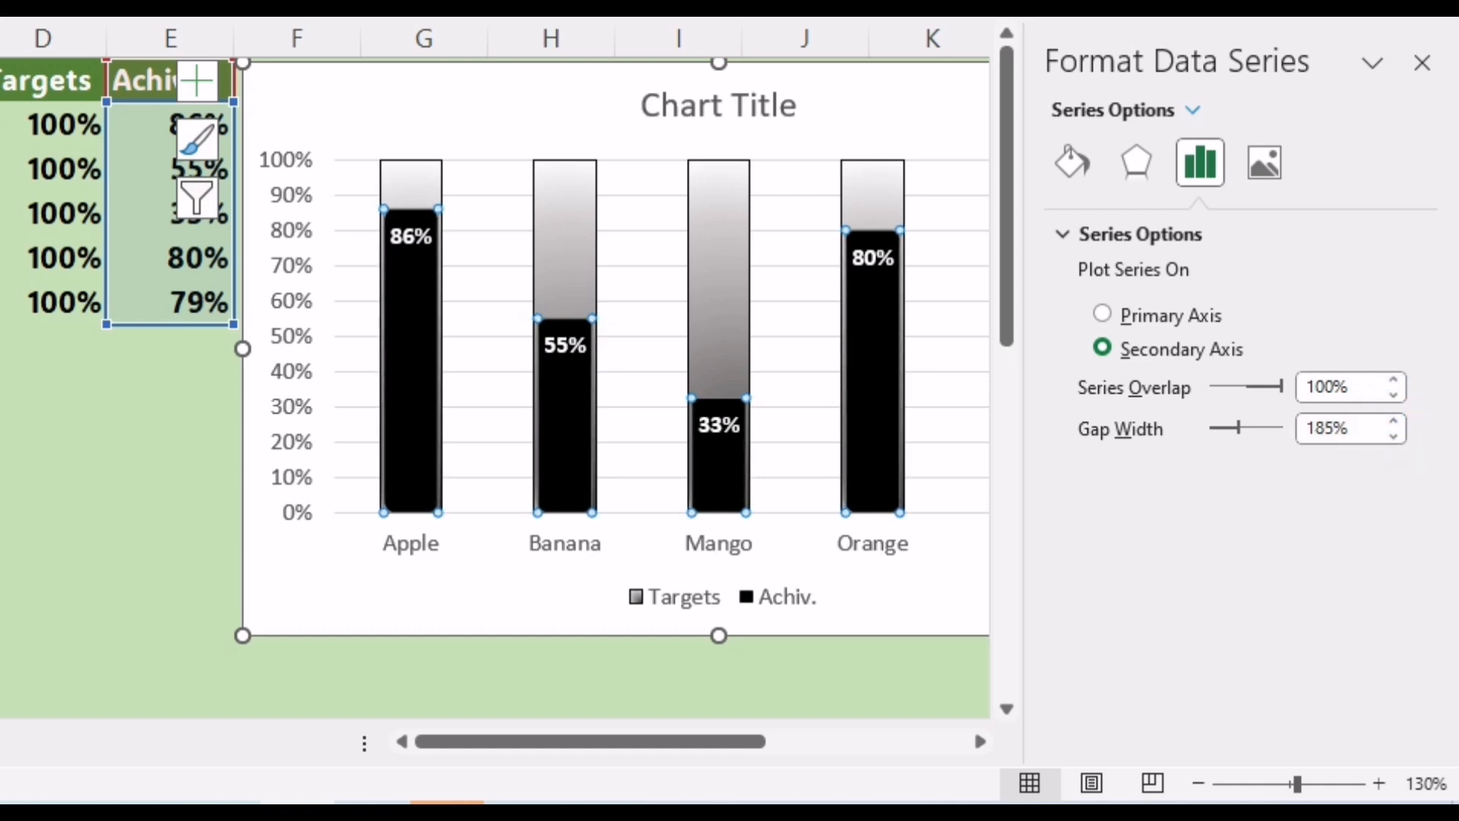
click(166, 544)
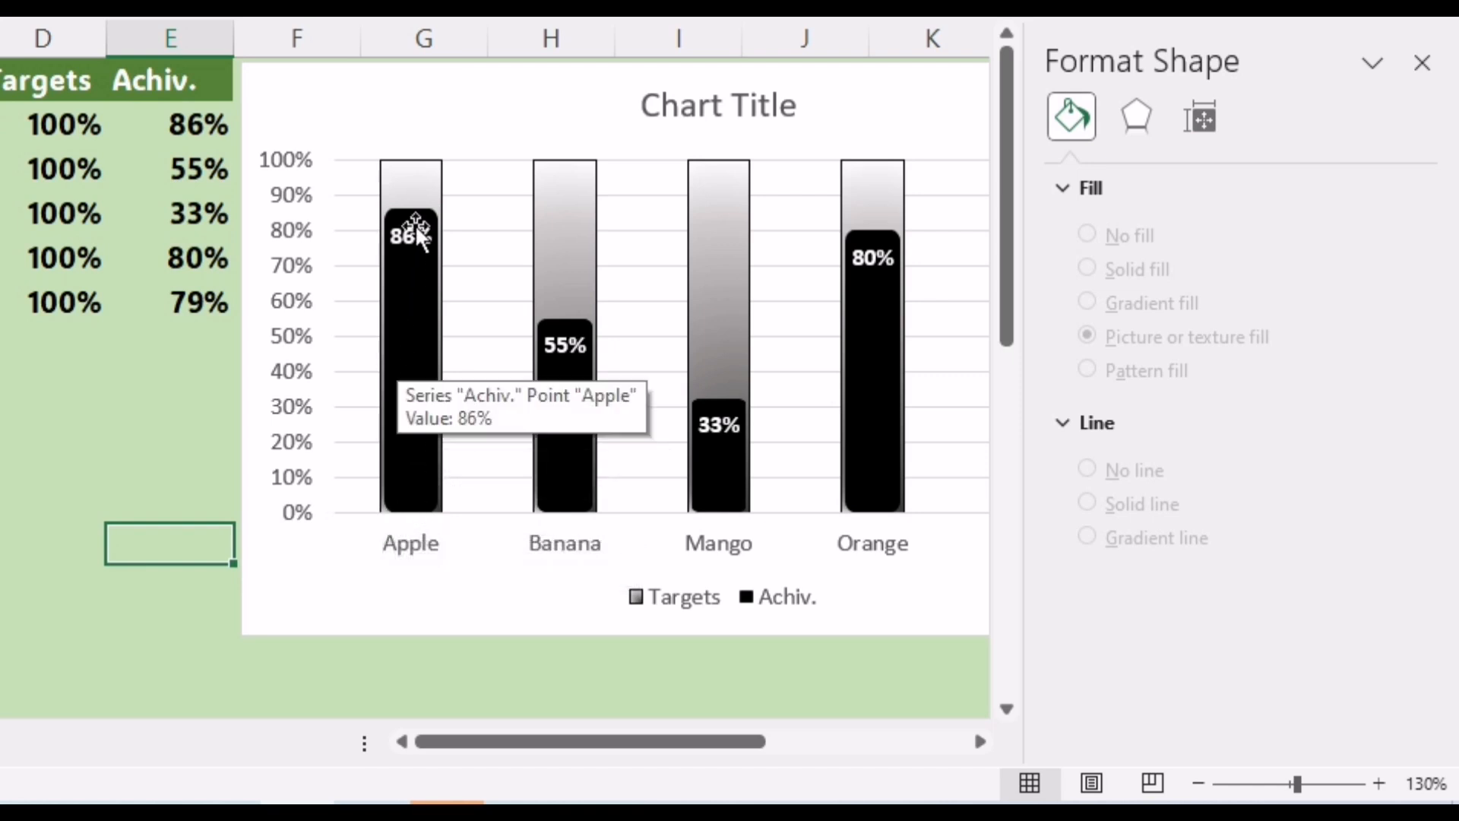
click(1421, 64)
Step: Remove the gridlines, legend, axes and chart title from the chart, keeping only the data labels
click(1047, 114)
click(1238, 84)
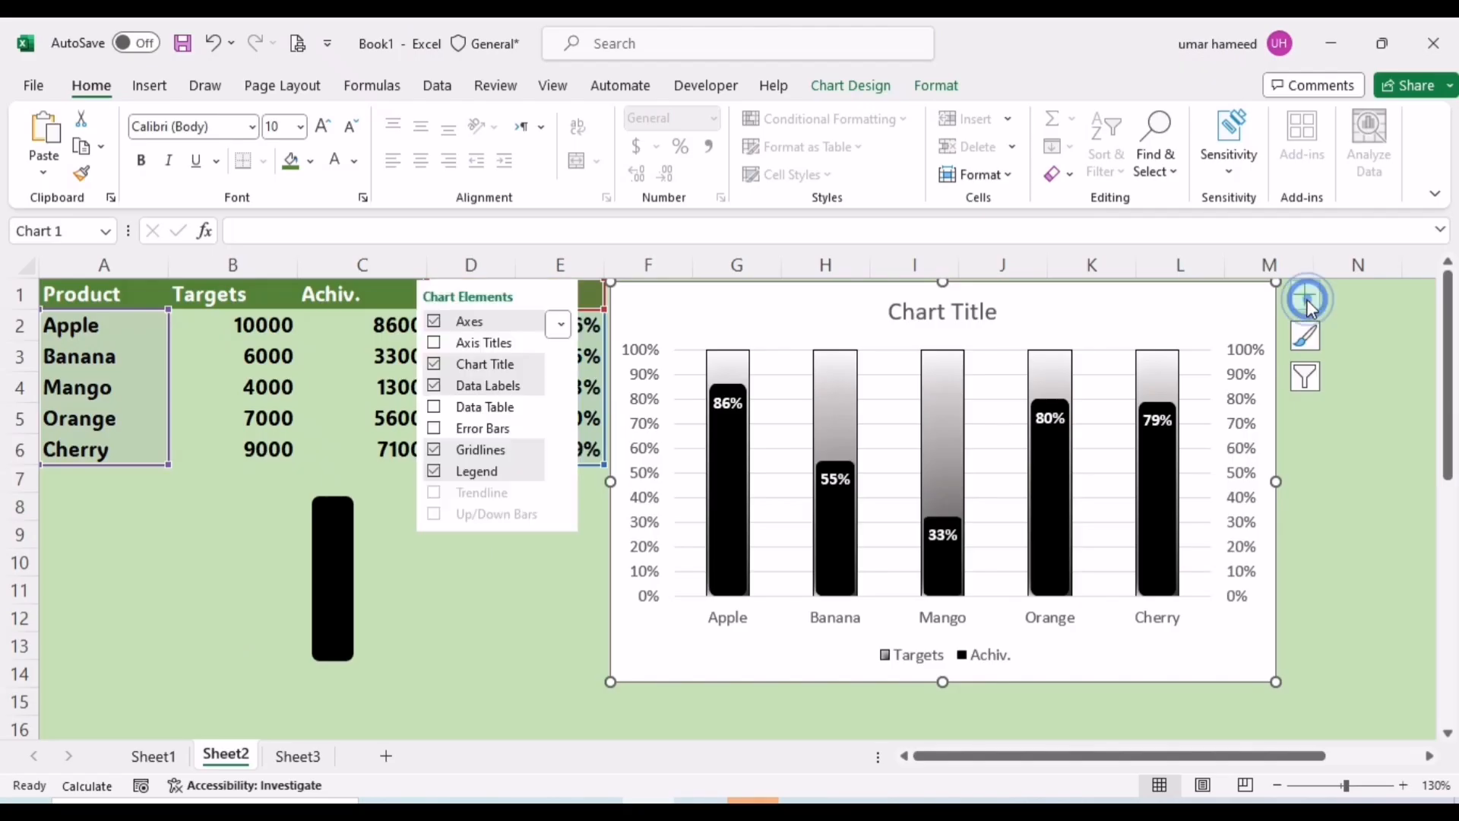
click(435, 455)
click(434, 474)
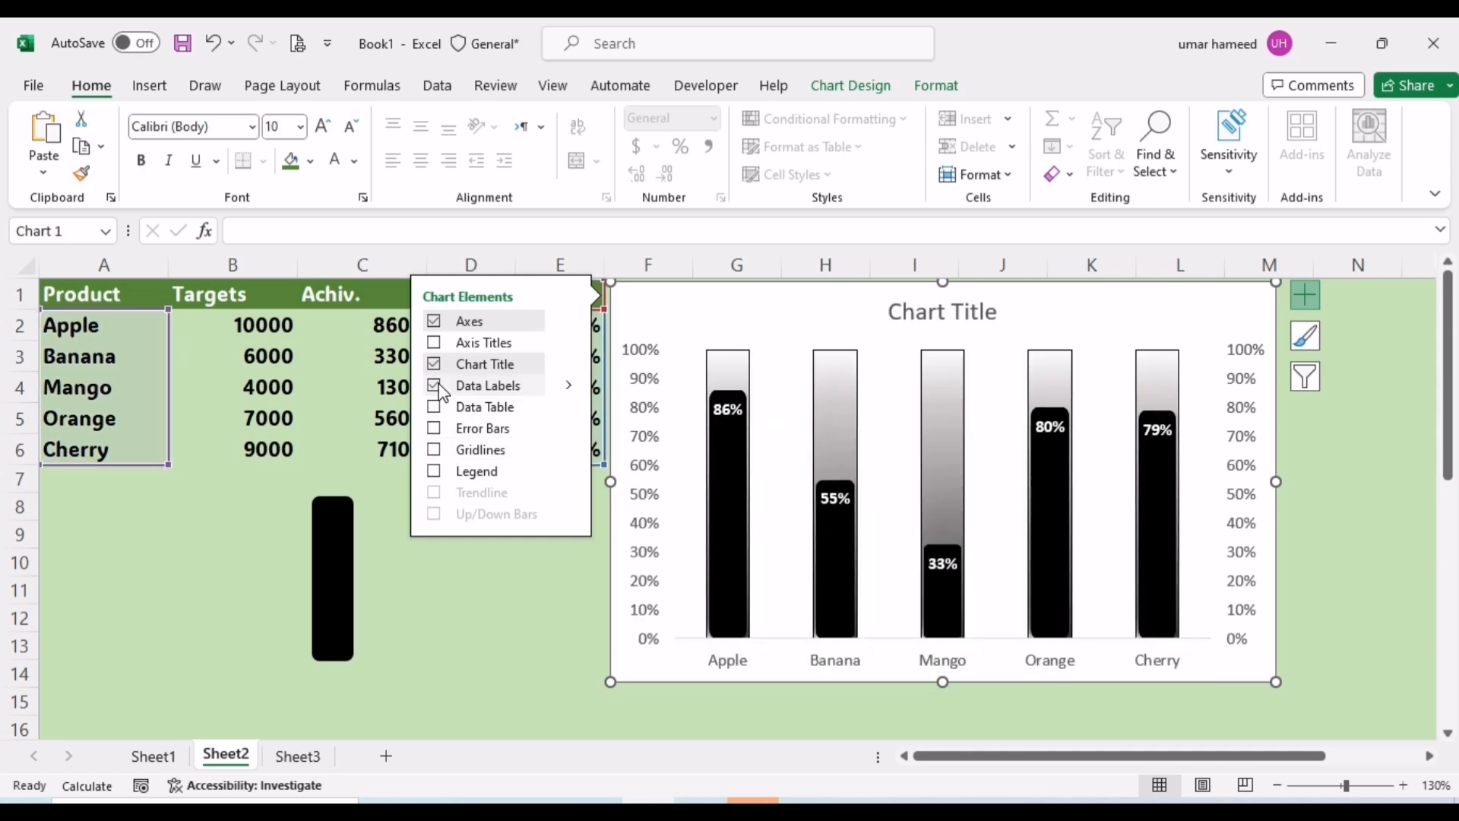
click(434, 320)
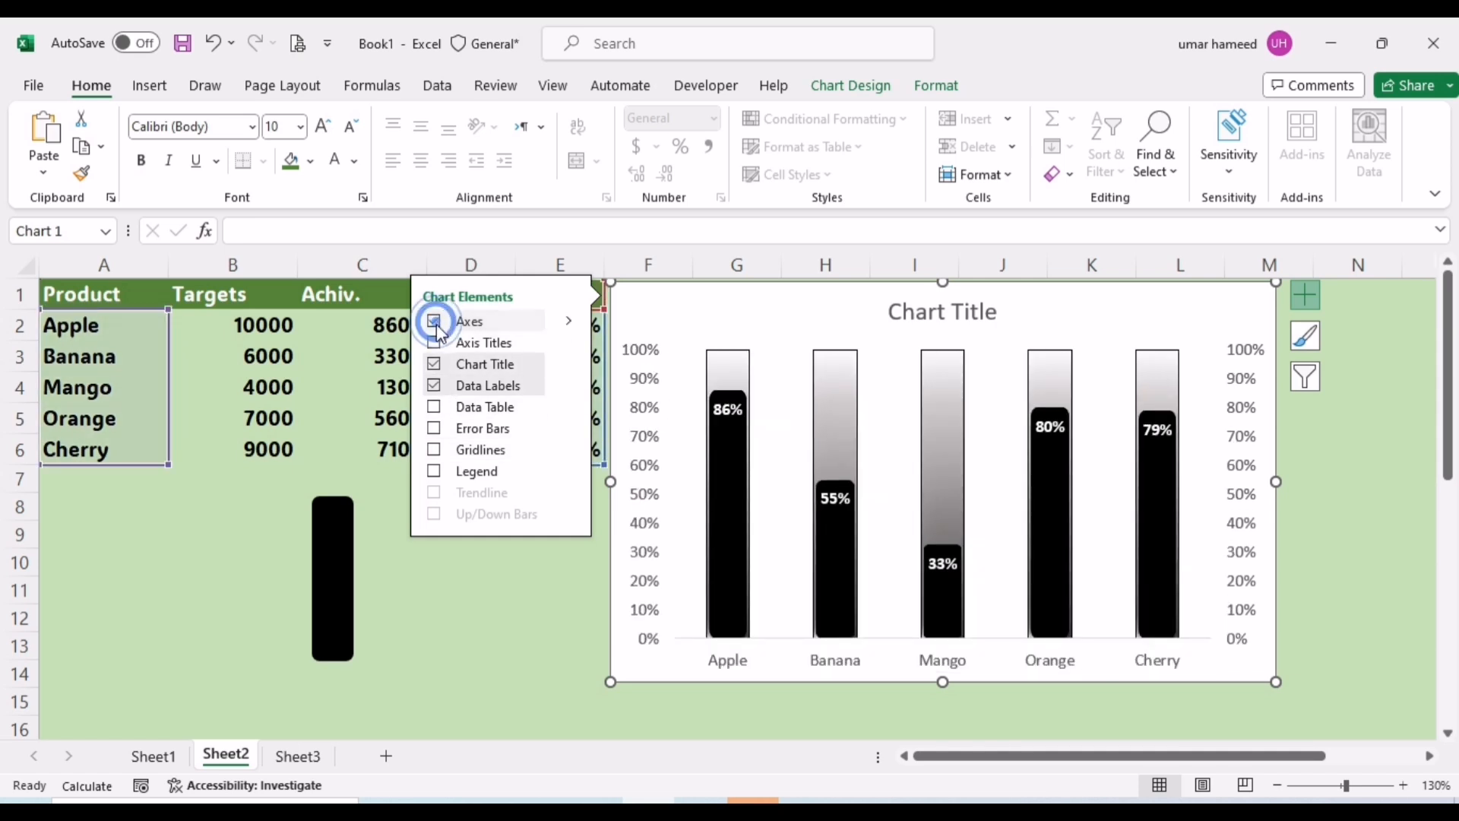
click(434, 365)
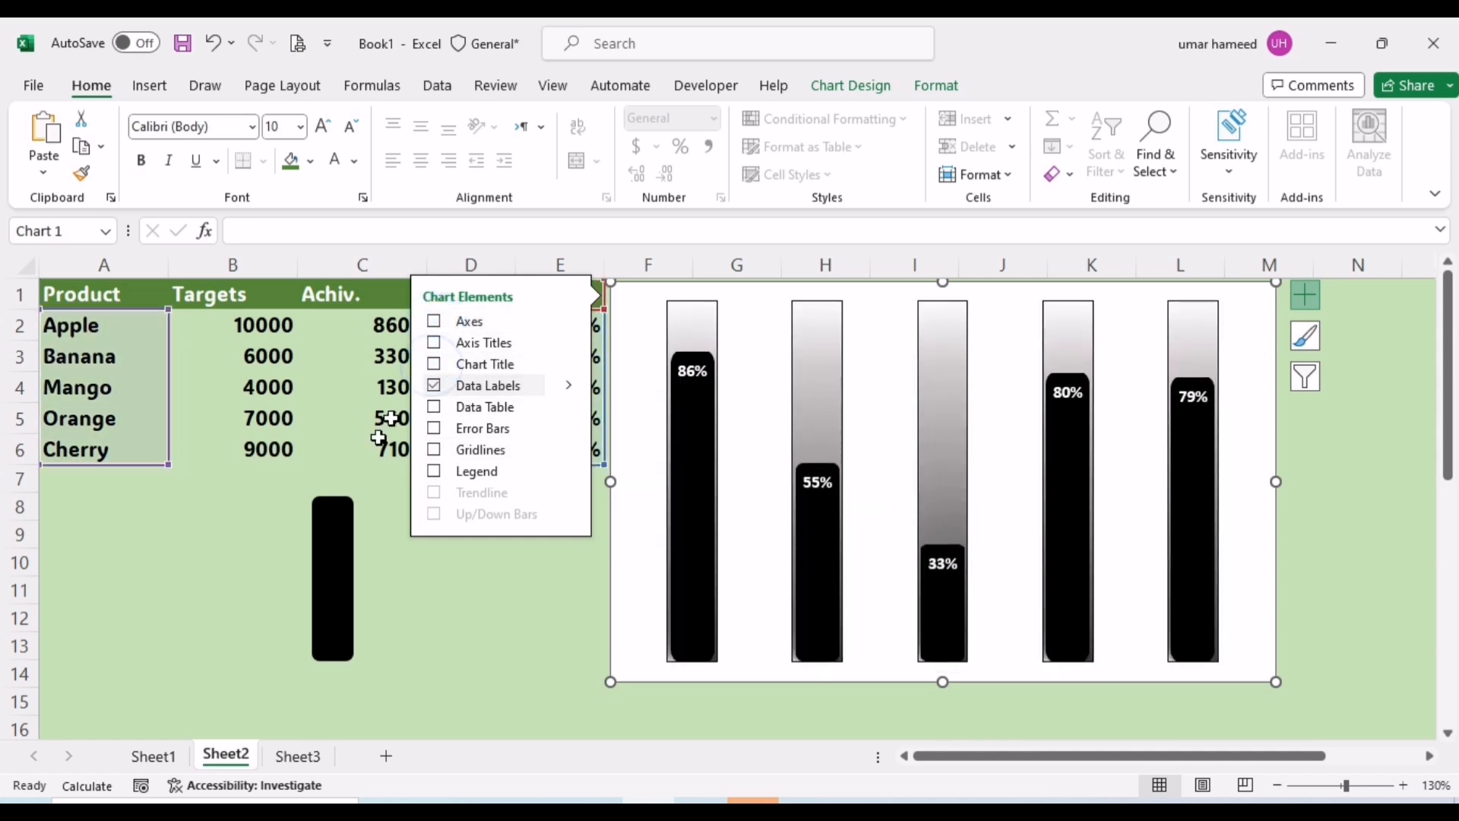
Step: Delete the black rounded rectangle below the data table
click(382, 559)
click(337, 524)
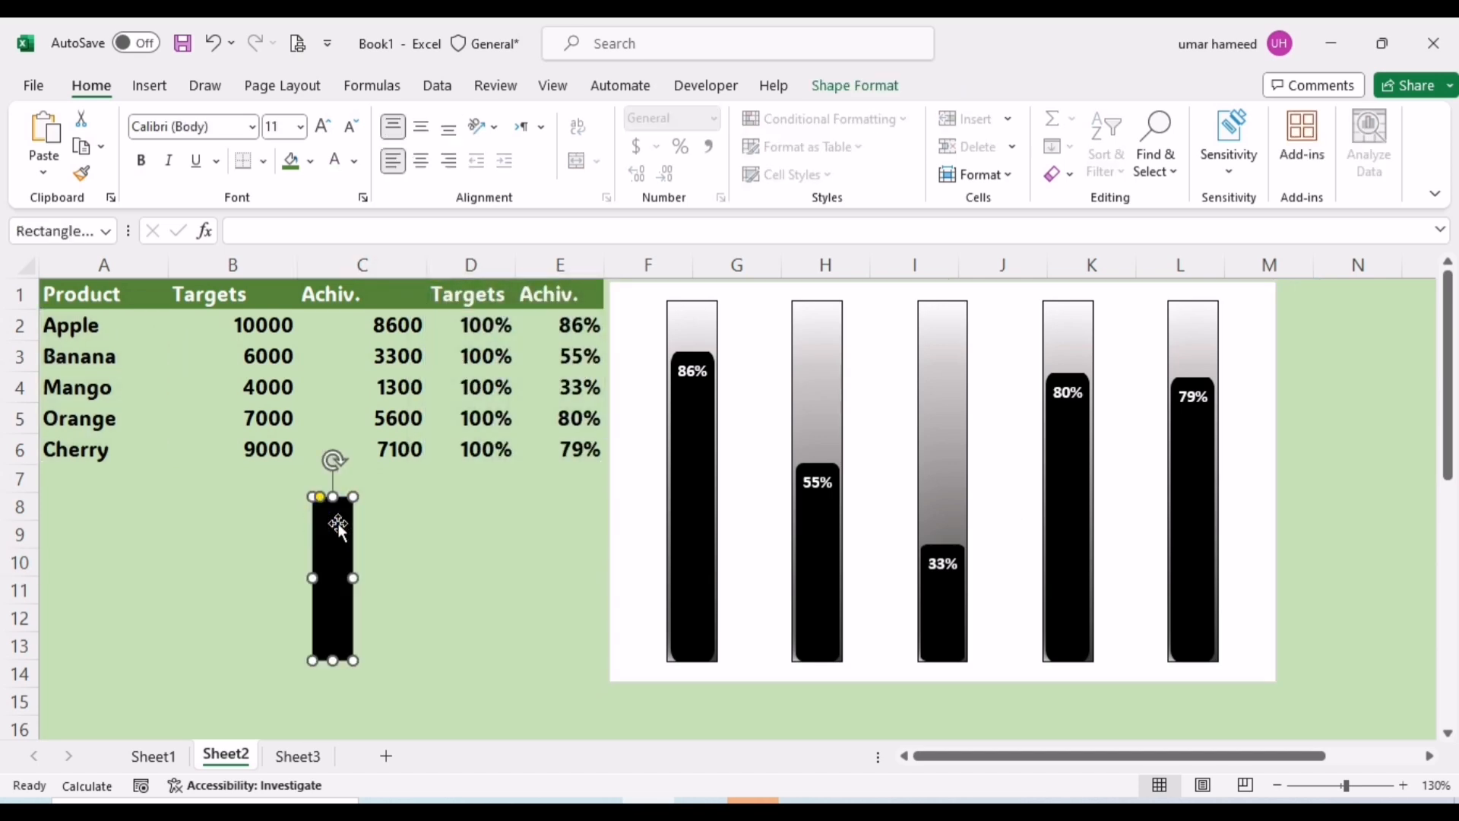
key(Delete)
Step: Set the chart area to no fill and no border line, and close the formatting options
click(1264, 342)
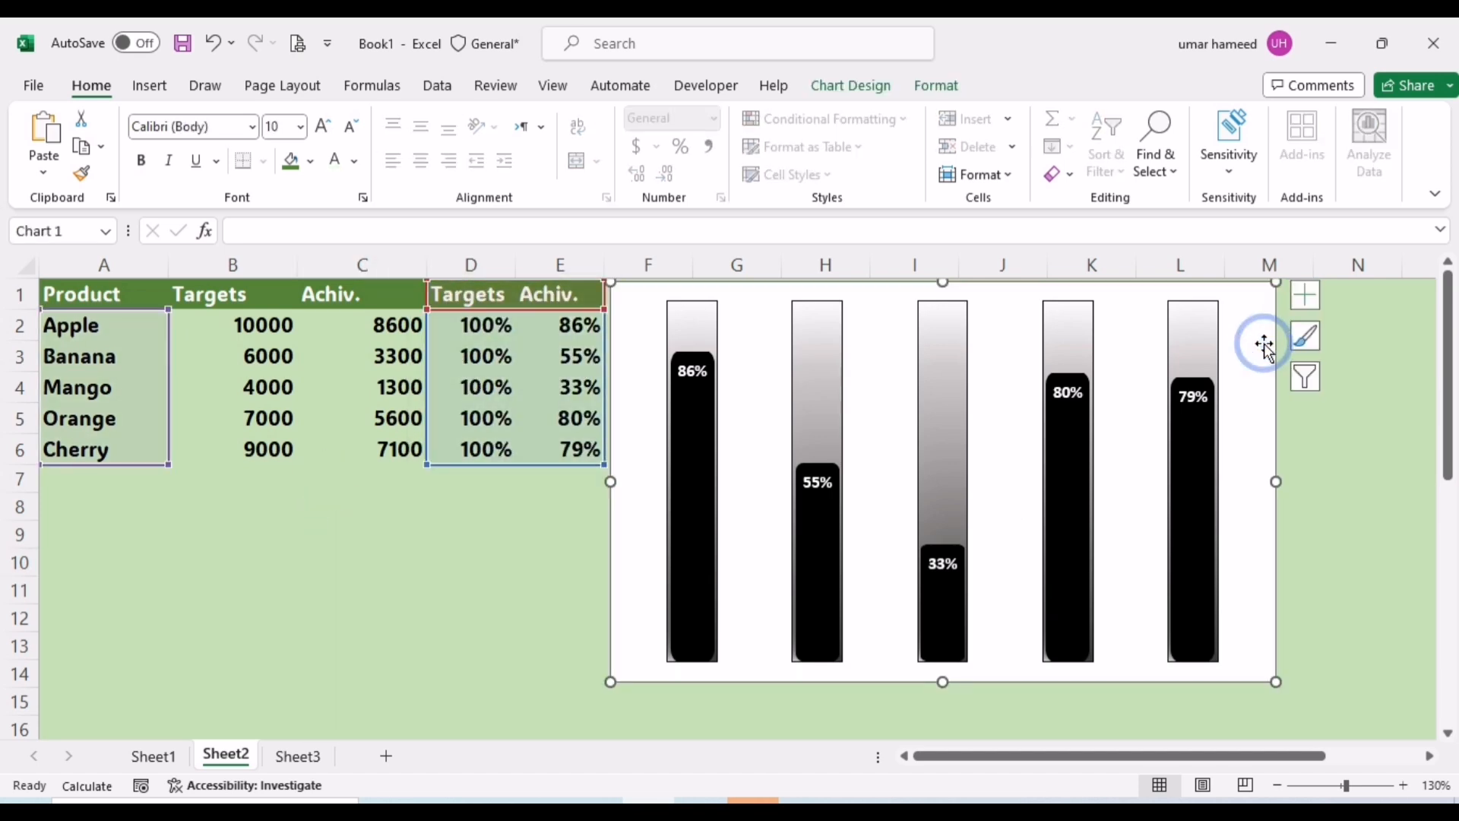
right_click(1266, 347)
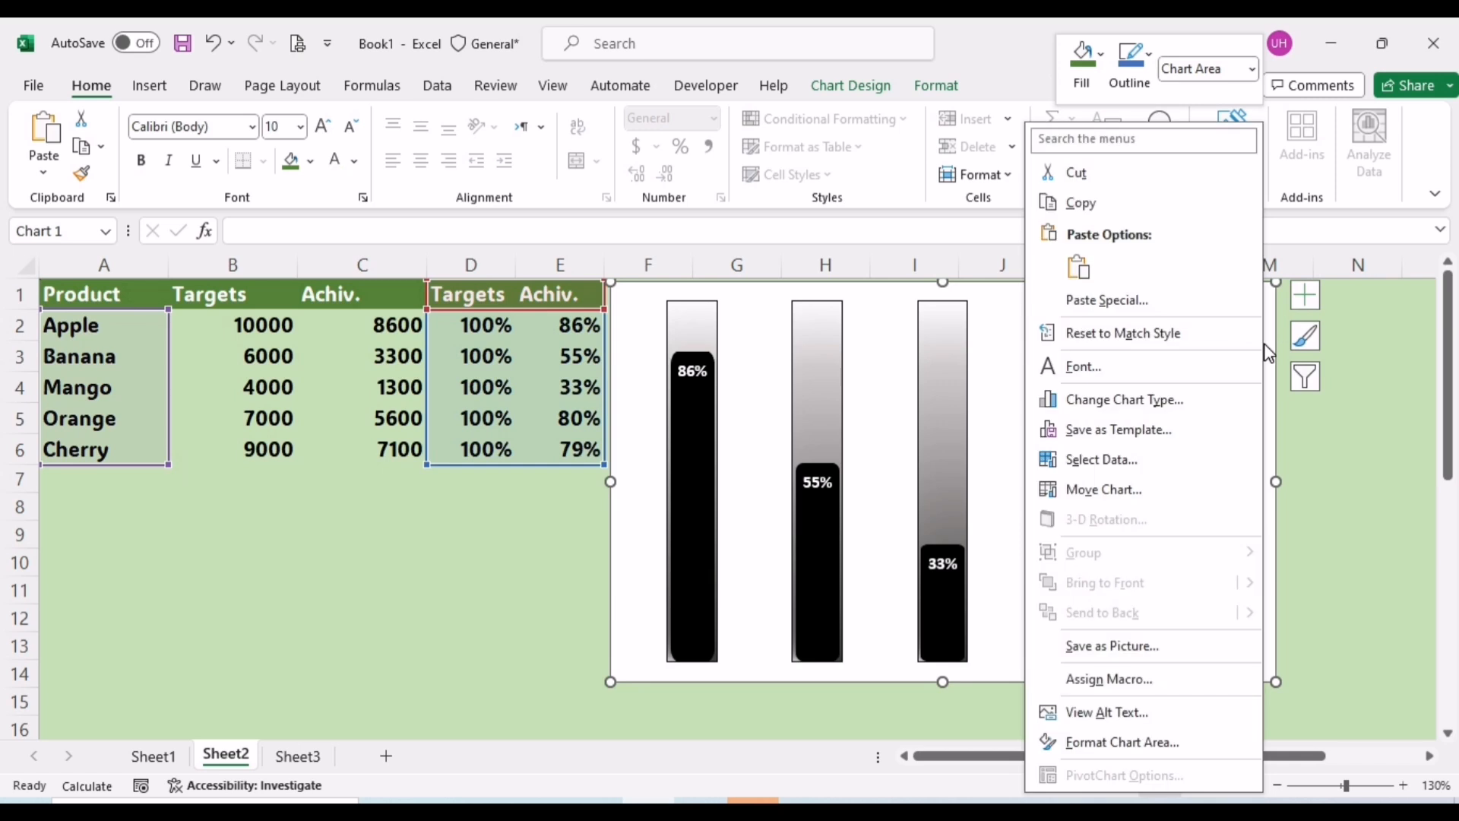
click(1125, 742)
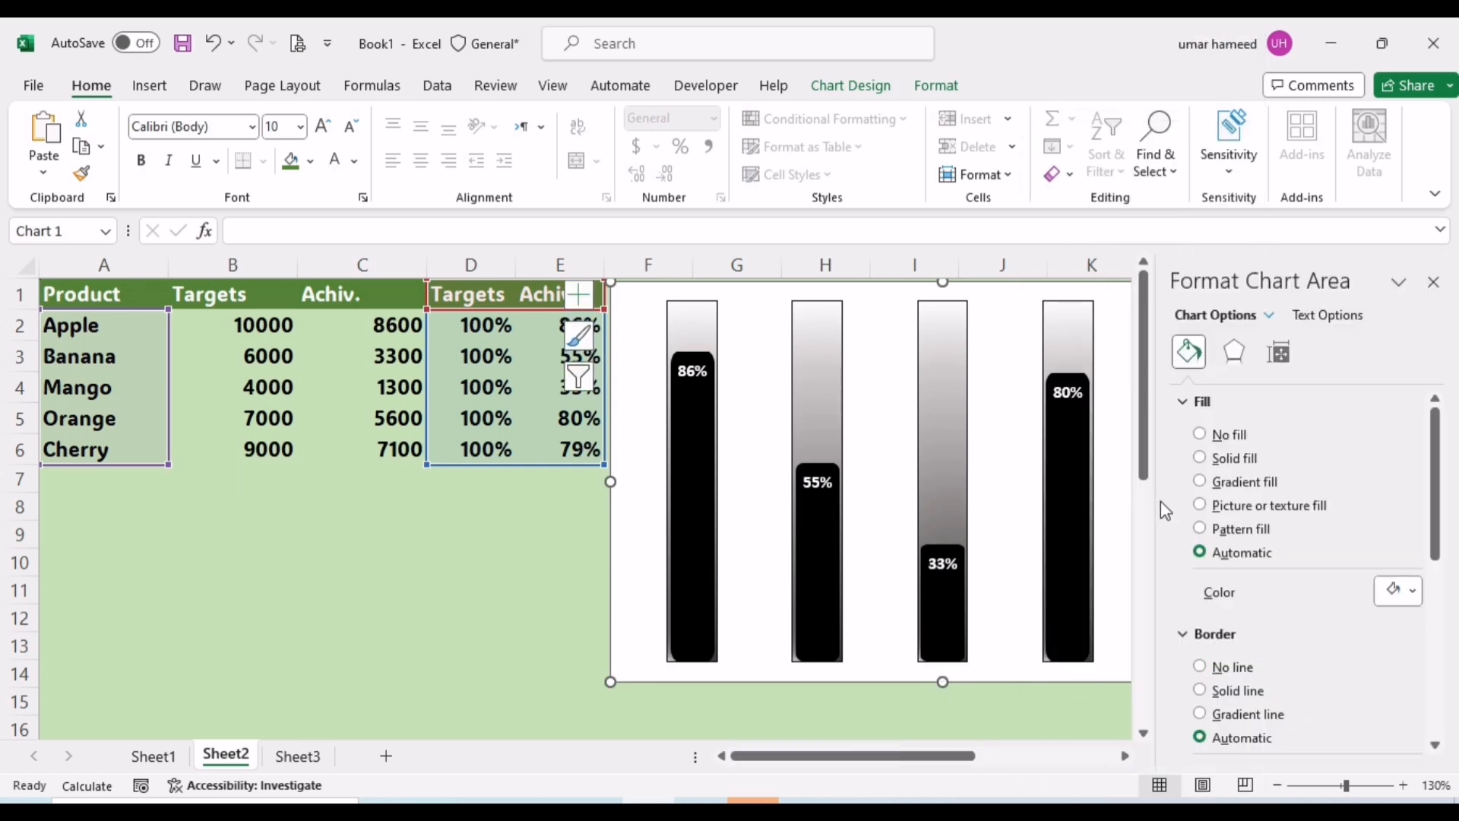
click(1200, 434)
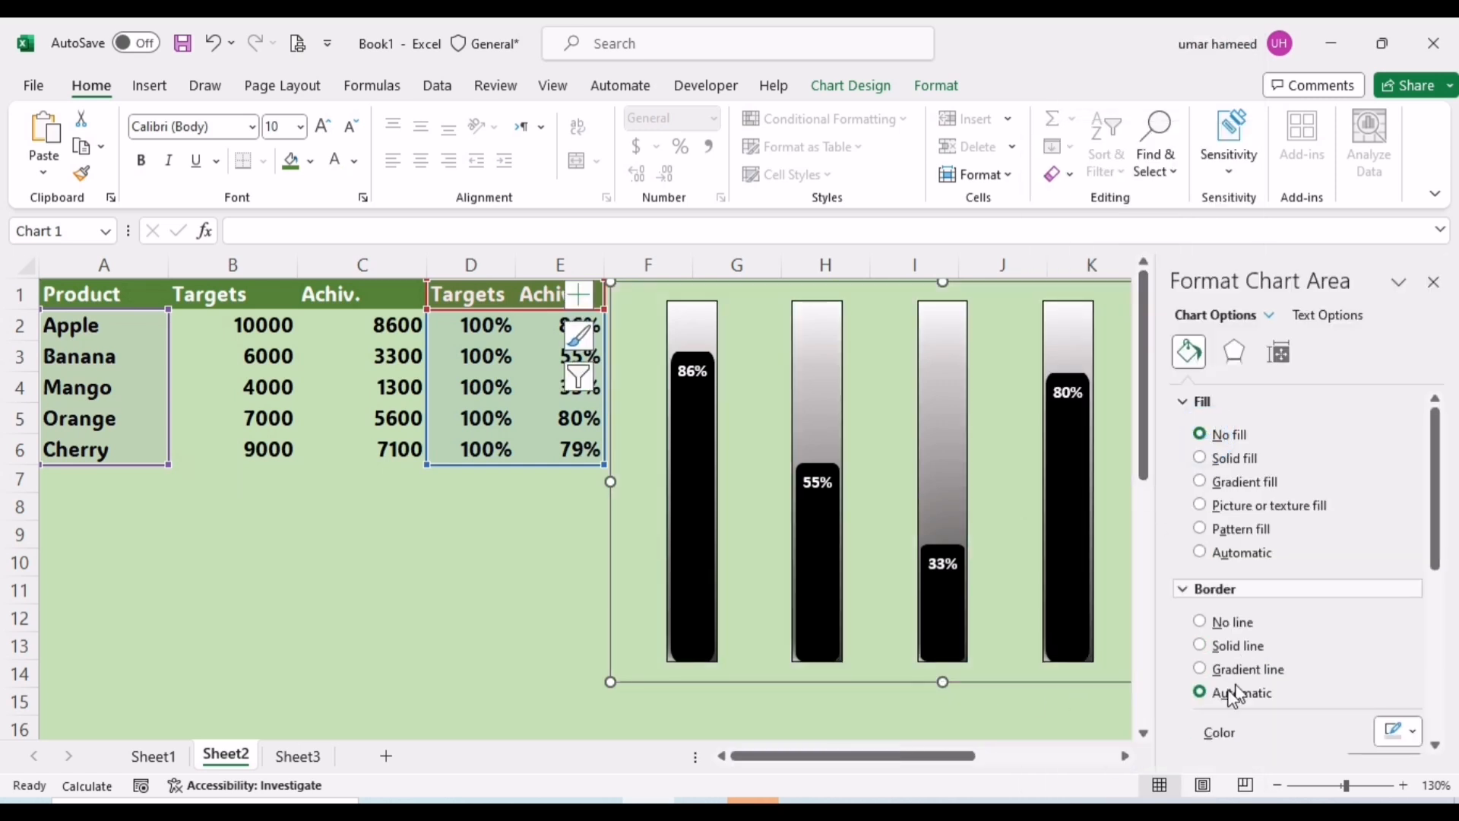
click(1212, 628)
click(411, 664)
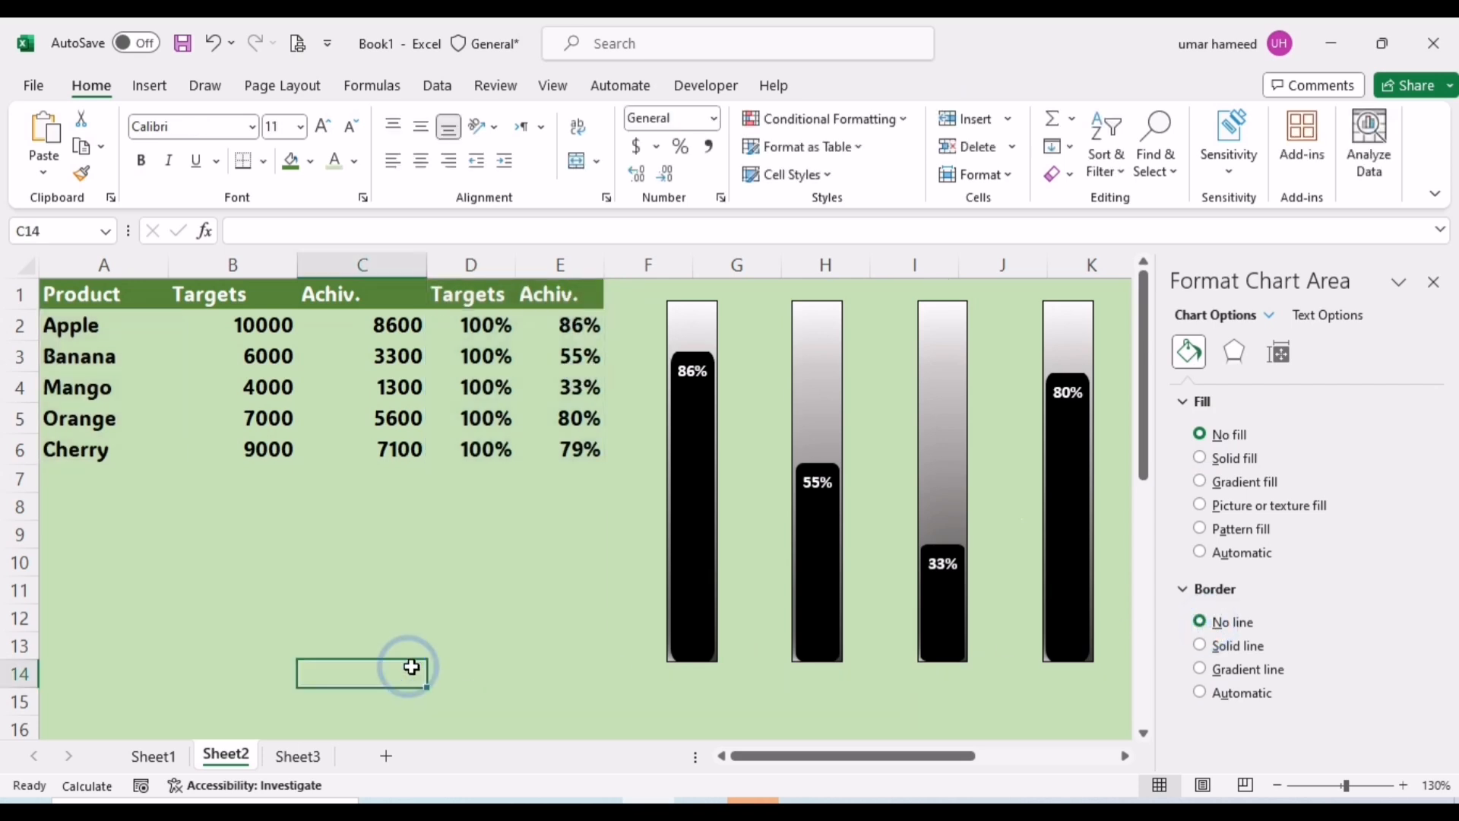
click(1433, 284)
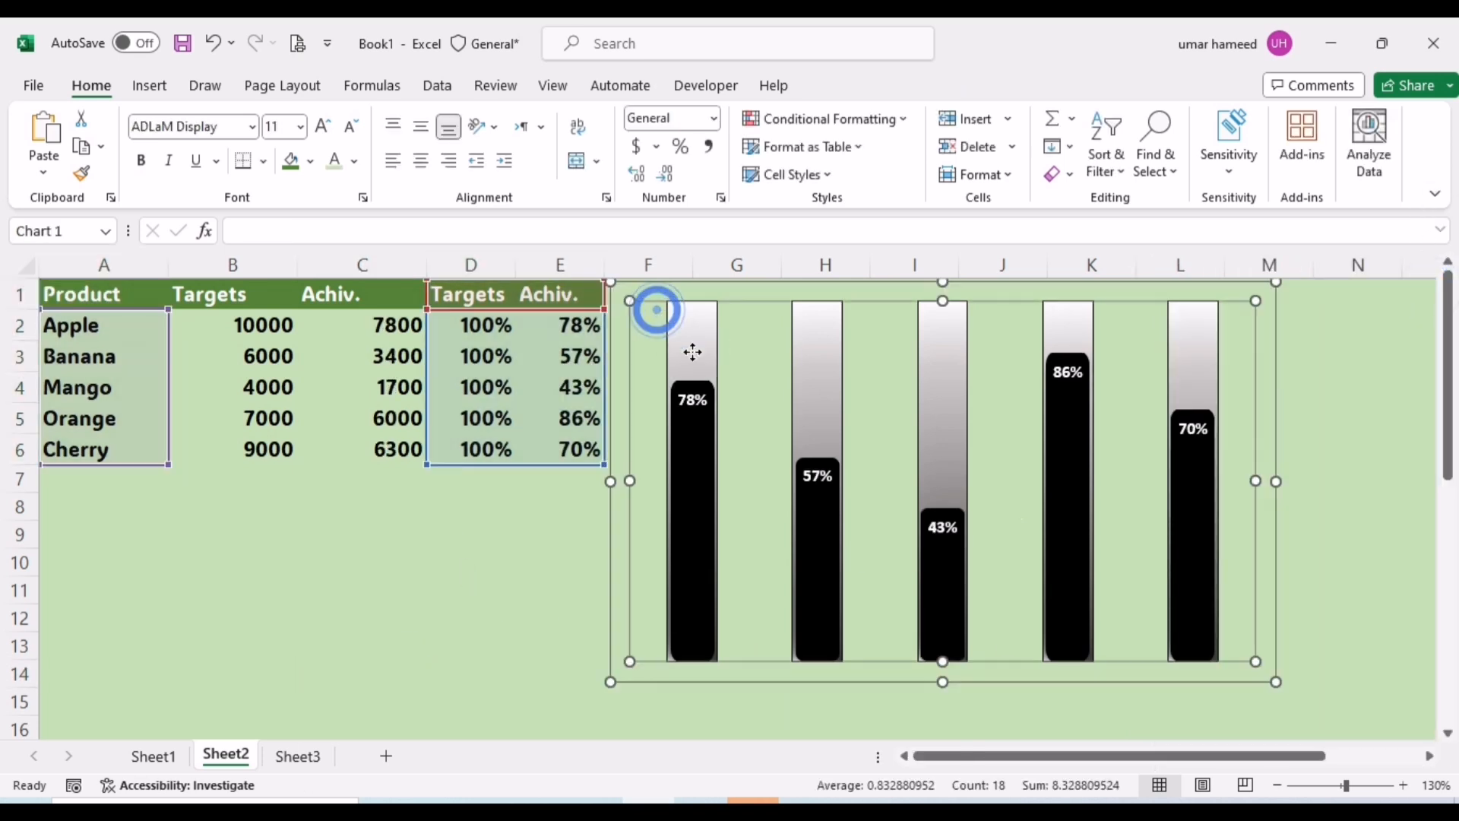
Step: Move the whole chart down and to the right, so that it starts around column M, row 10, and deselect it
click(658, 312)
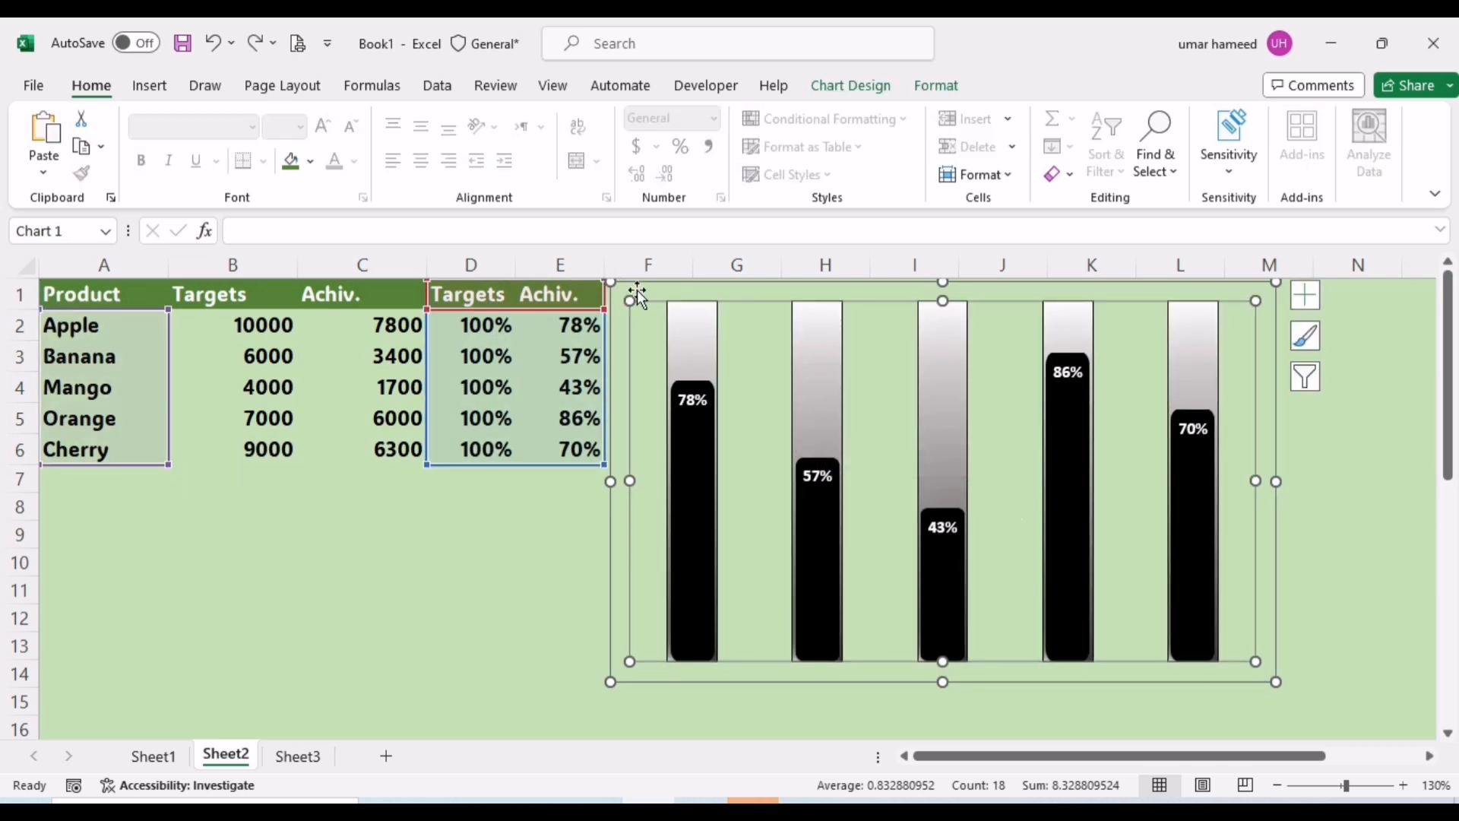
drag(636, 286, 1251, 544)
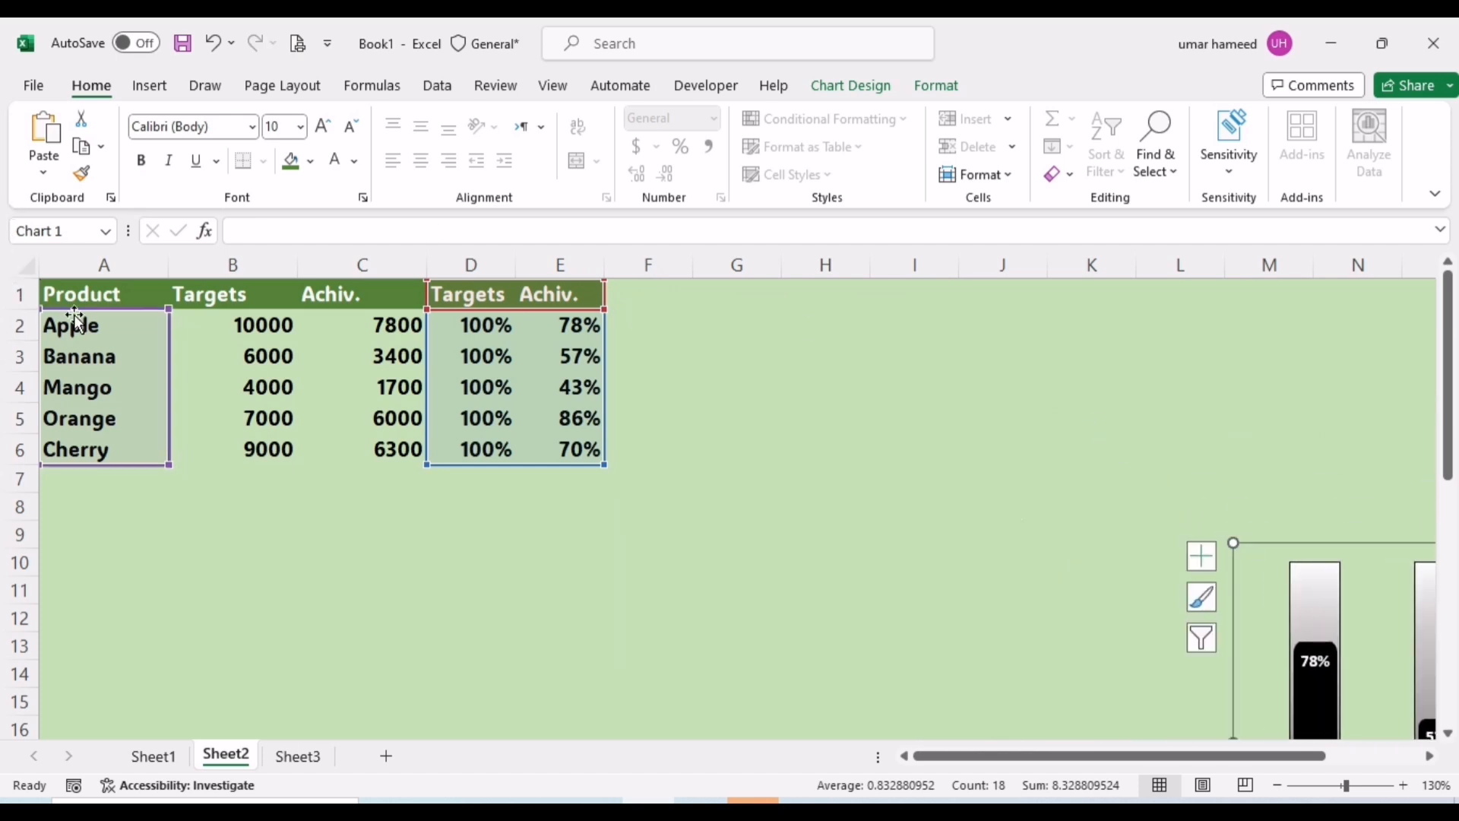
click(267, 522)
Step: Insert a 2-D stacked bar chart from the Product names and the percentage Targets and Achiv. columns (A1:A6 and D1:E6)
drag(88, 294, 106, 449)
drag(471, 297, 580, 449)
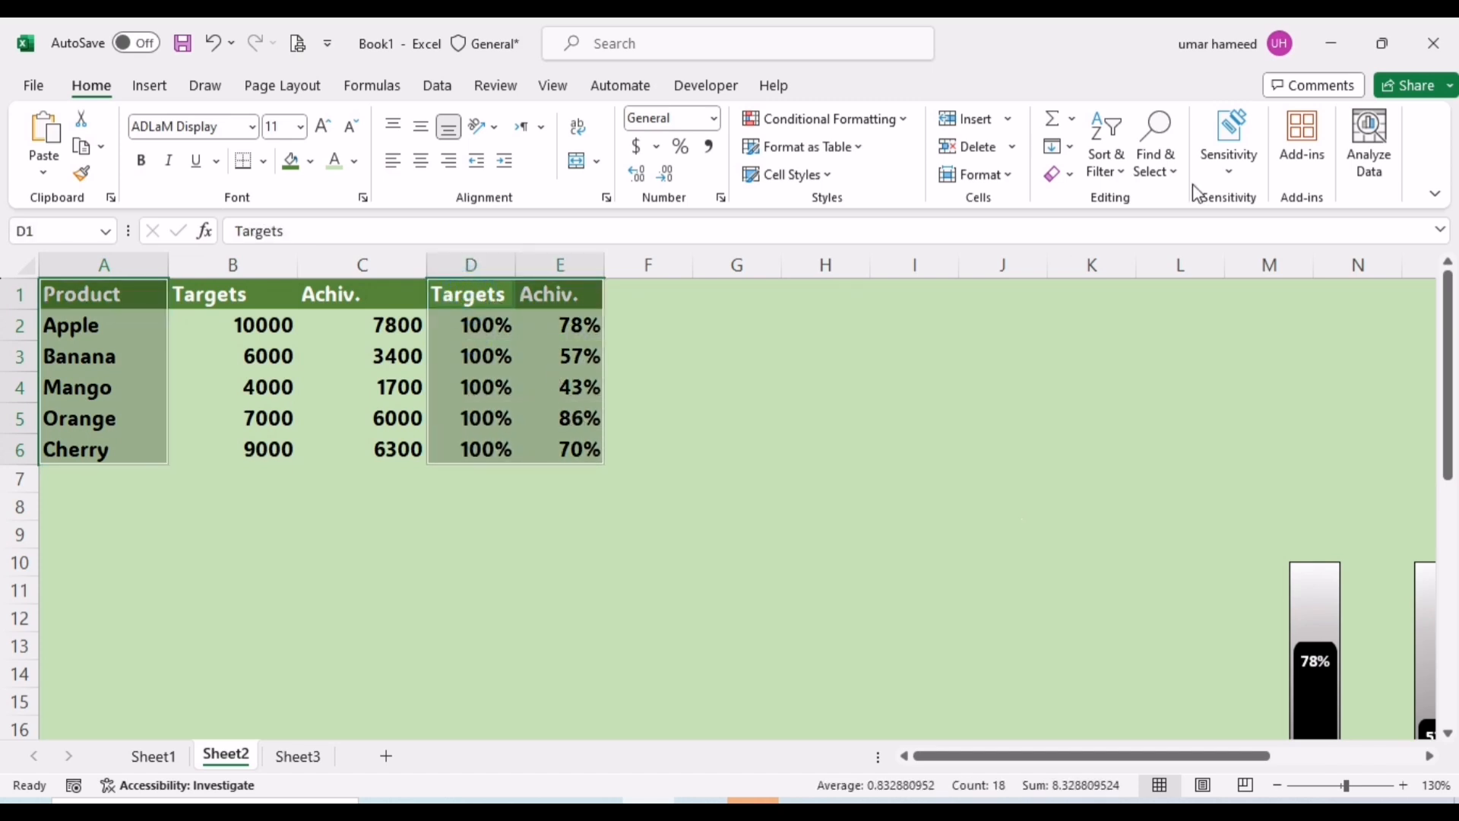
click(160, 86)
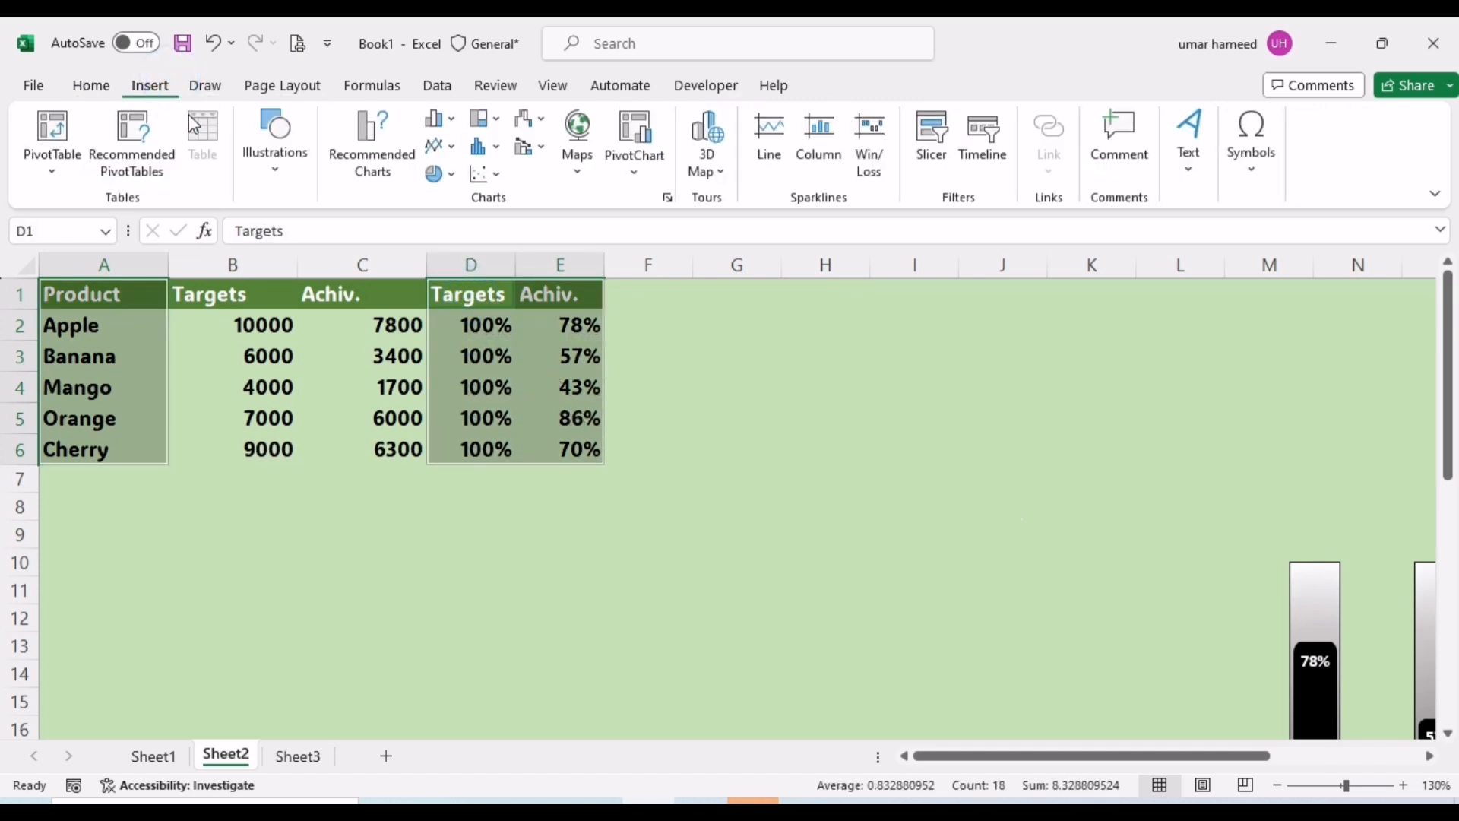
click(437, 119)
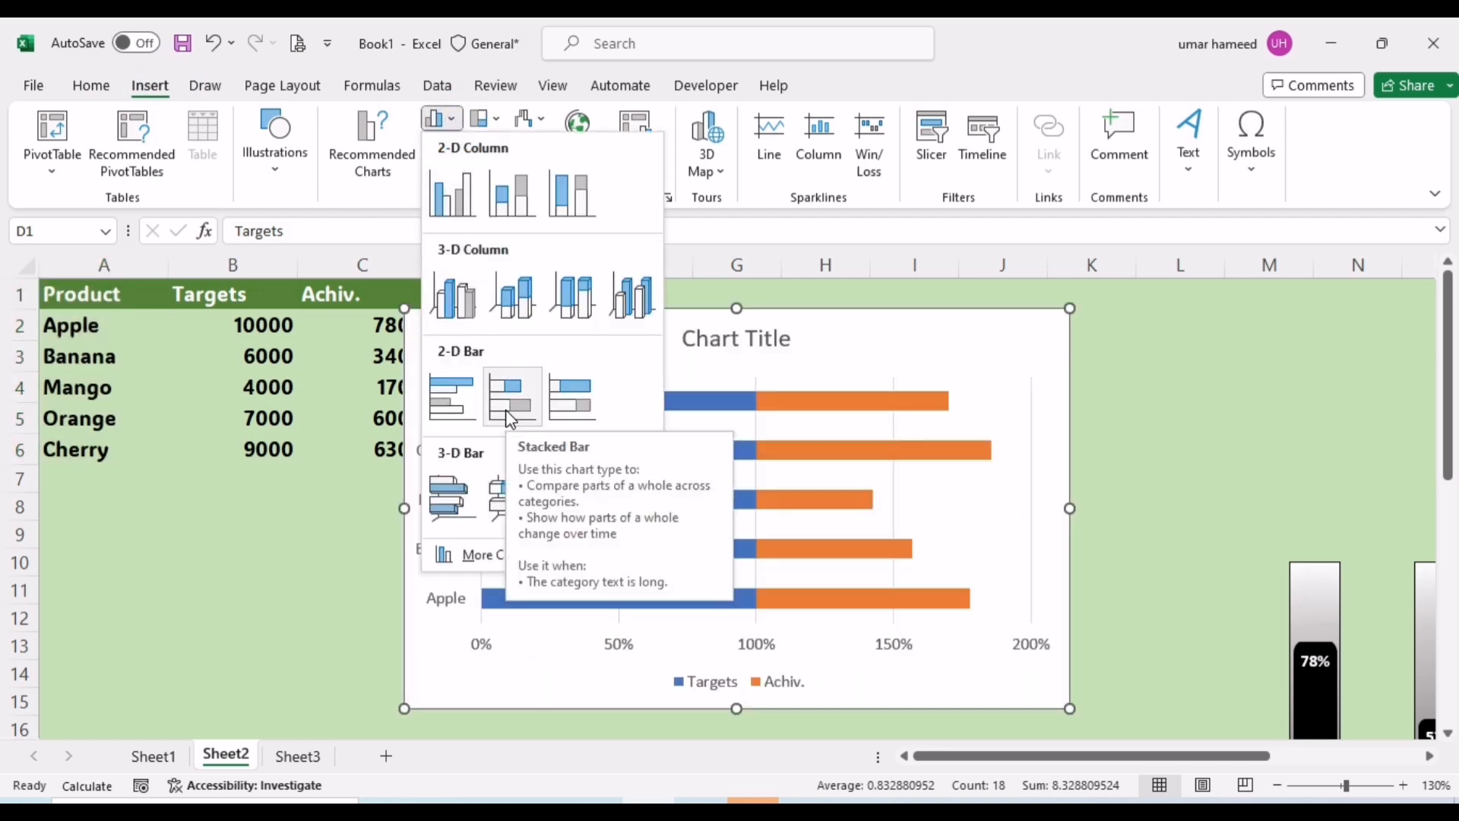
click(507, 410)
Step: Plot the Achiv. series of the new bar chart on the secondary axis and close the formatting options
click(847, 409)
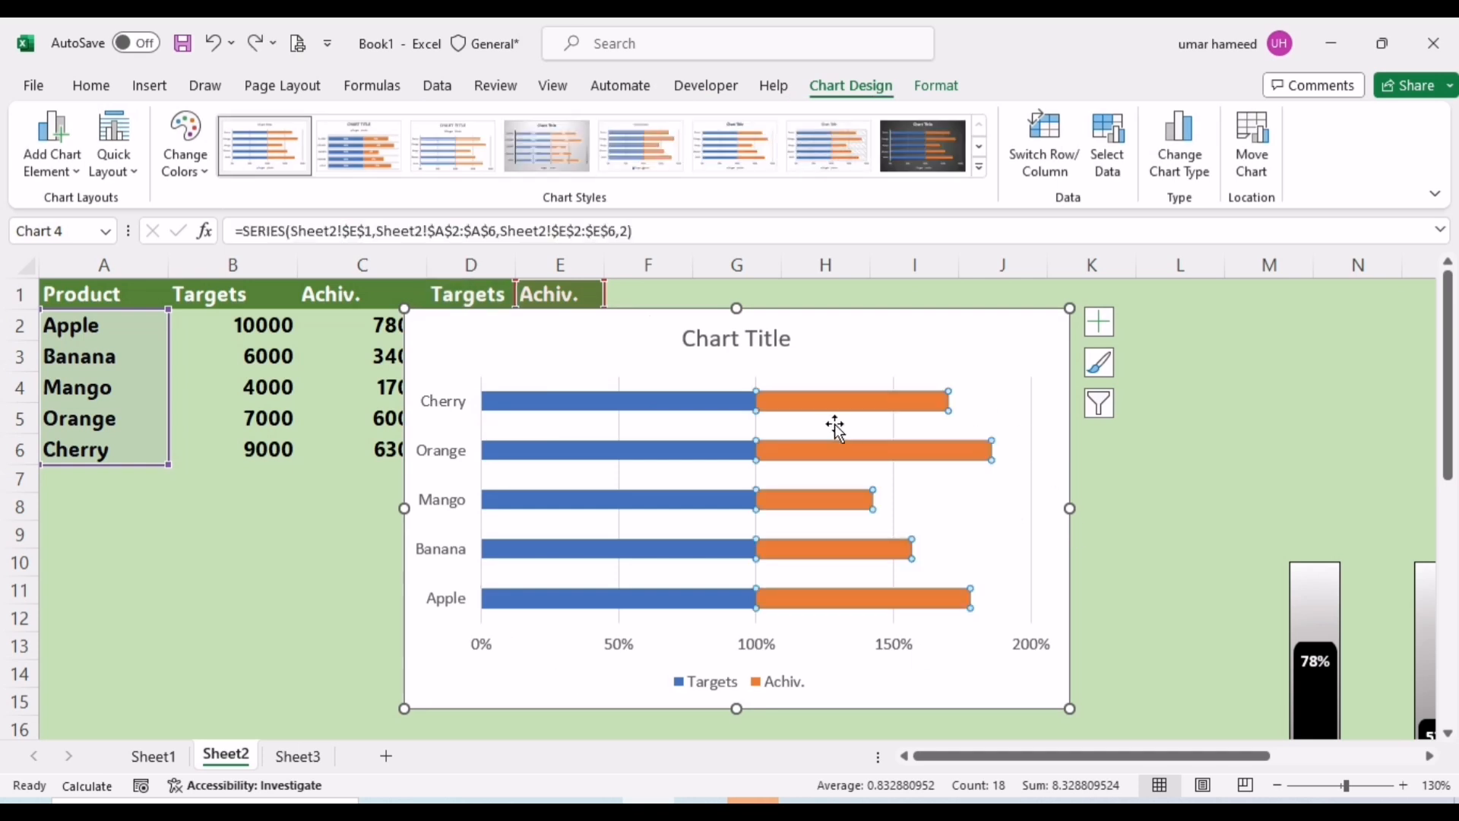
right_click(848, 409)
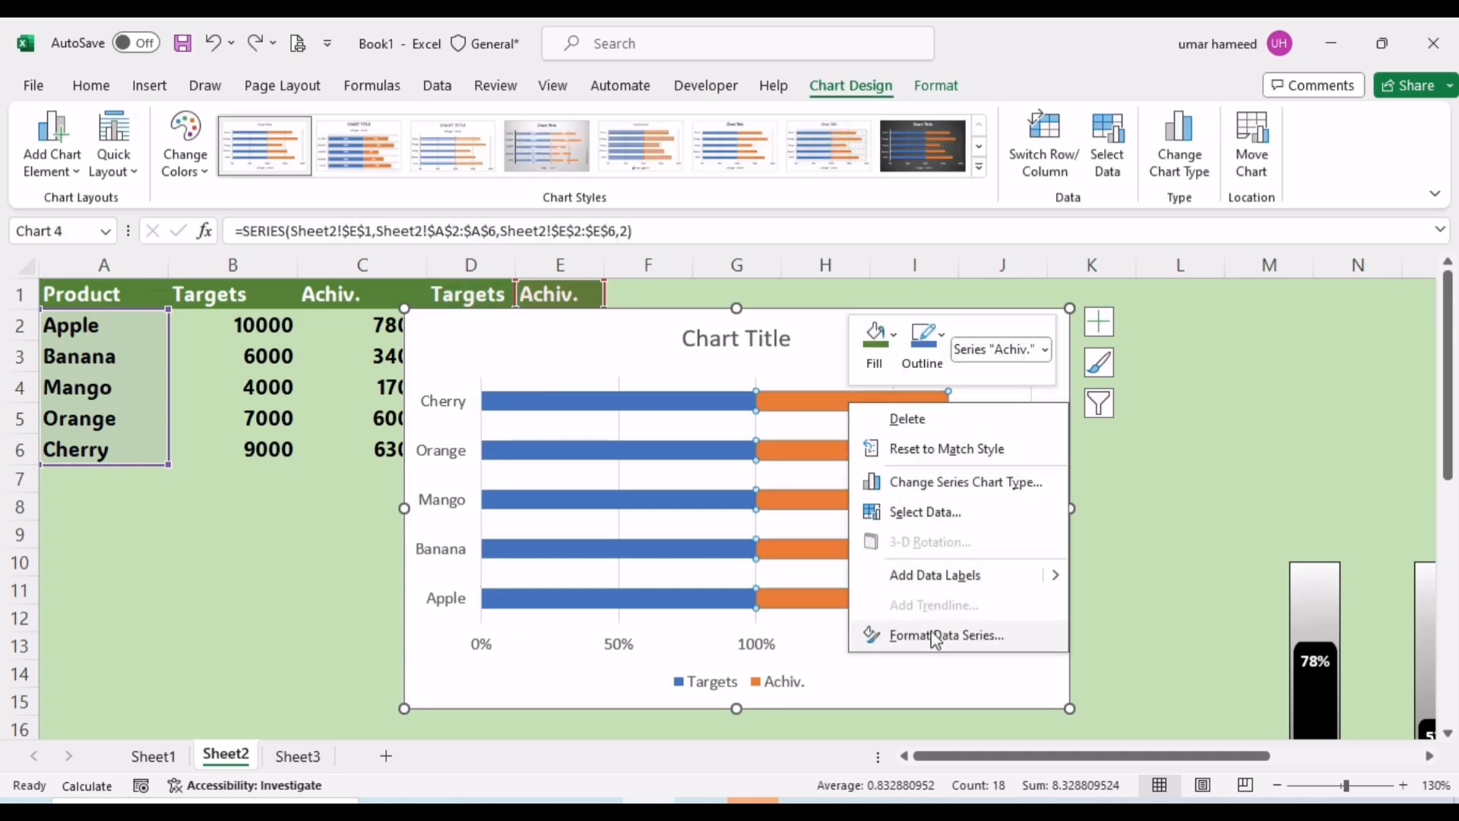
click(937, 637)
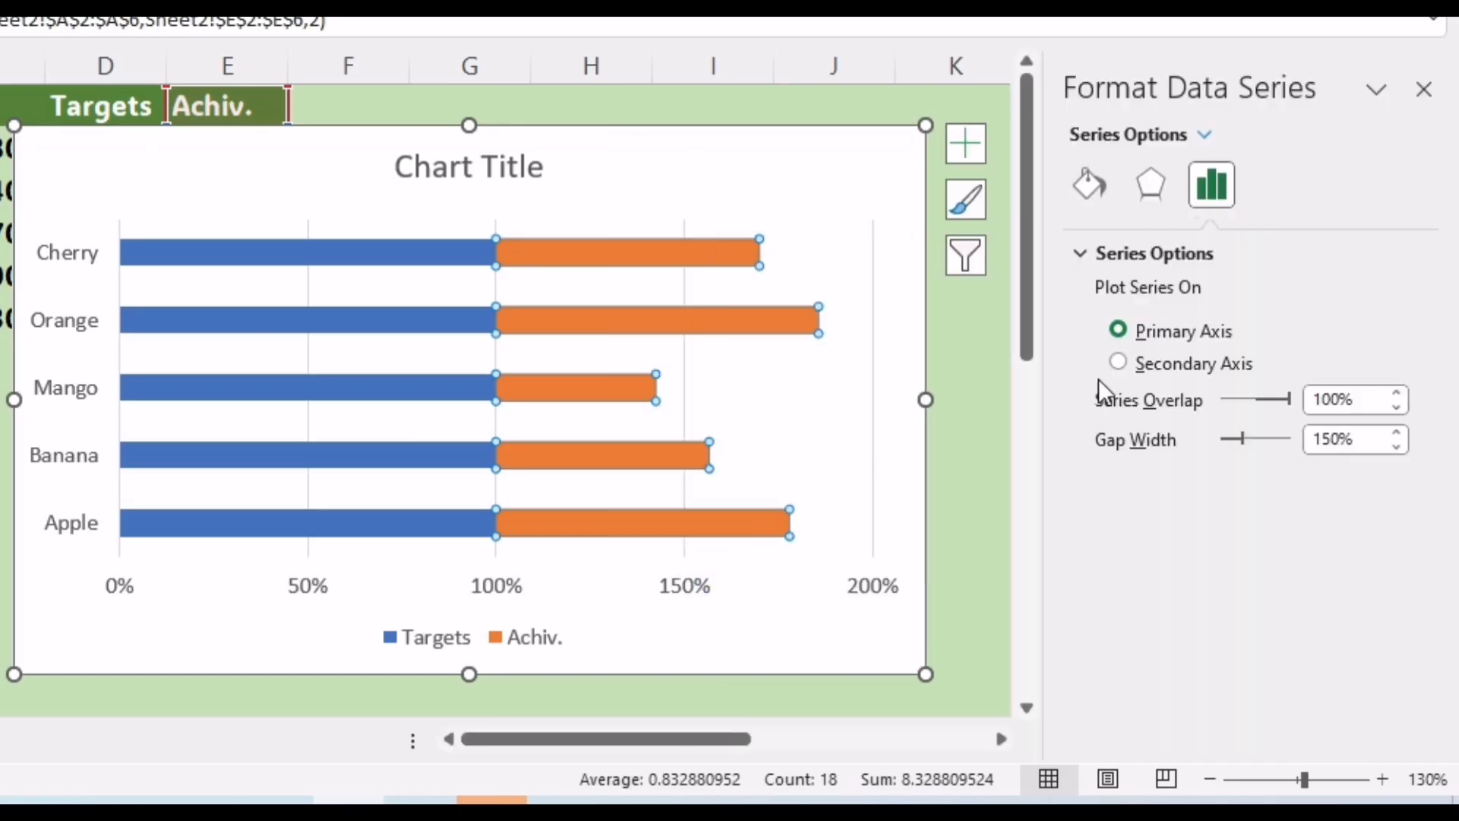
click(1133, 365)
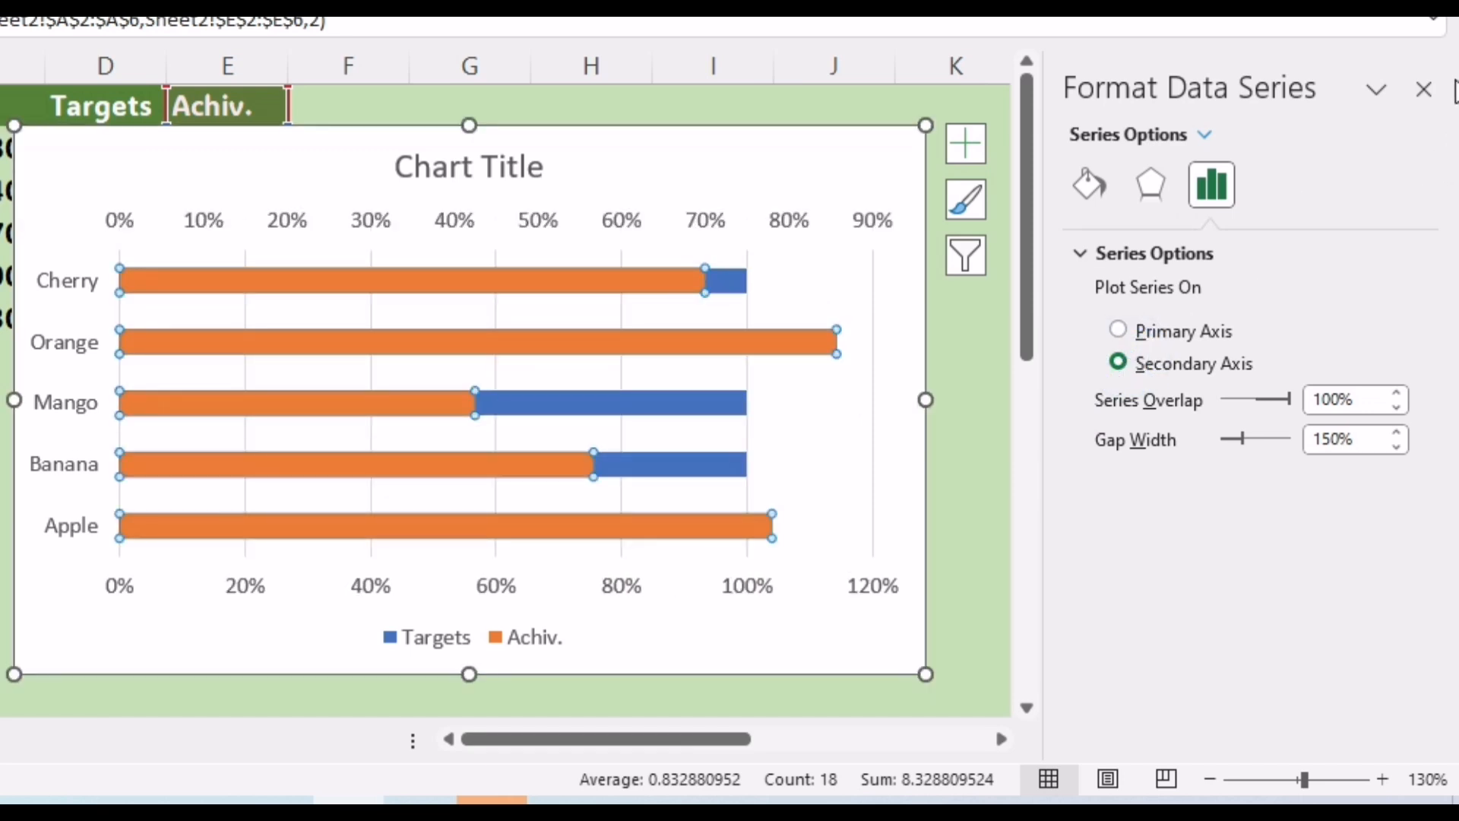
click(1424, 90)
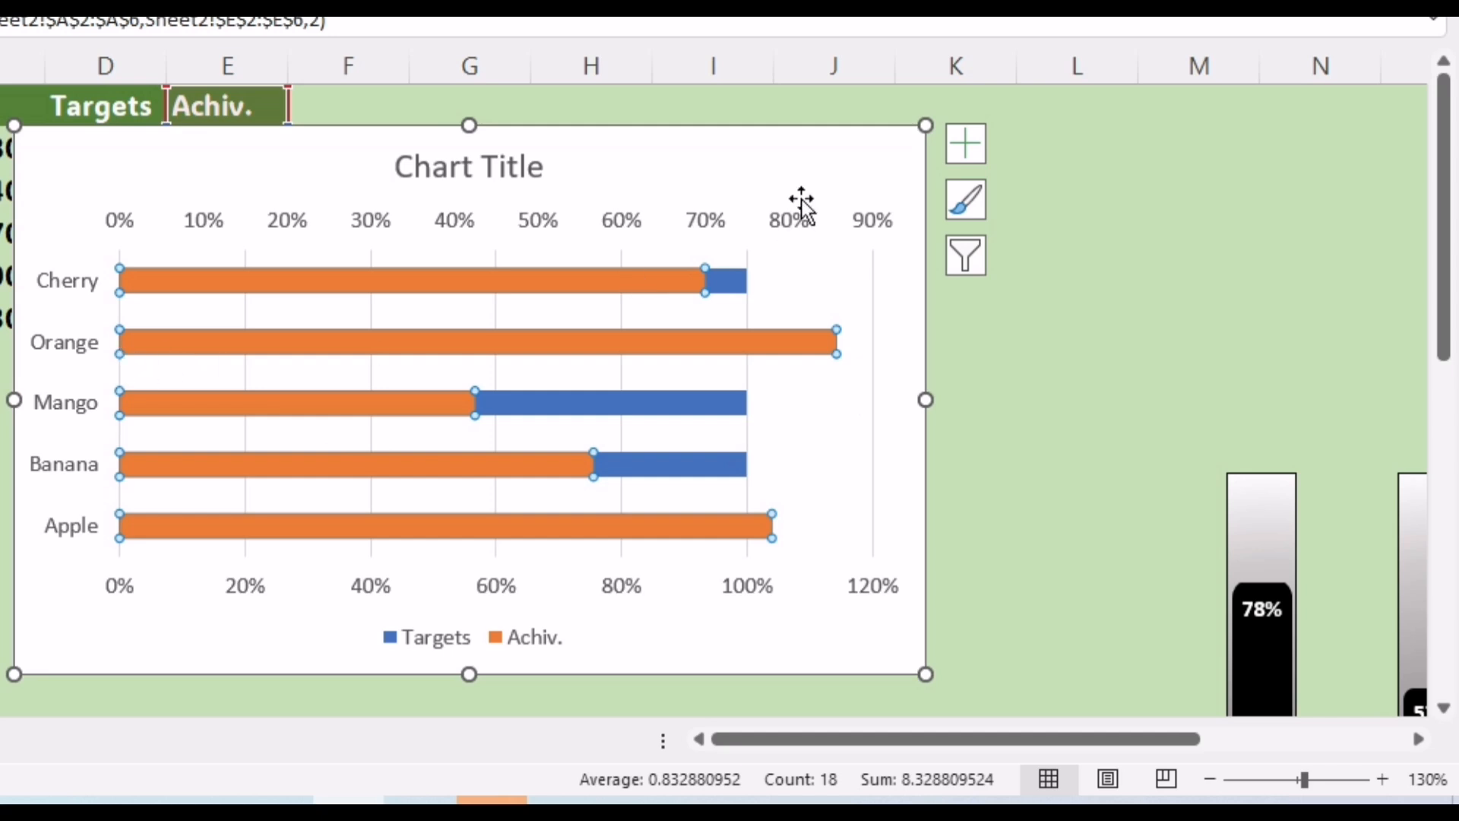
Step: Set the maximum bound of the bar chart's primary percentage axis to 1.0
click(879, 586)
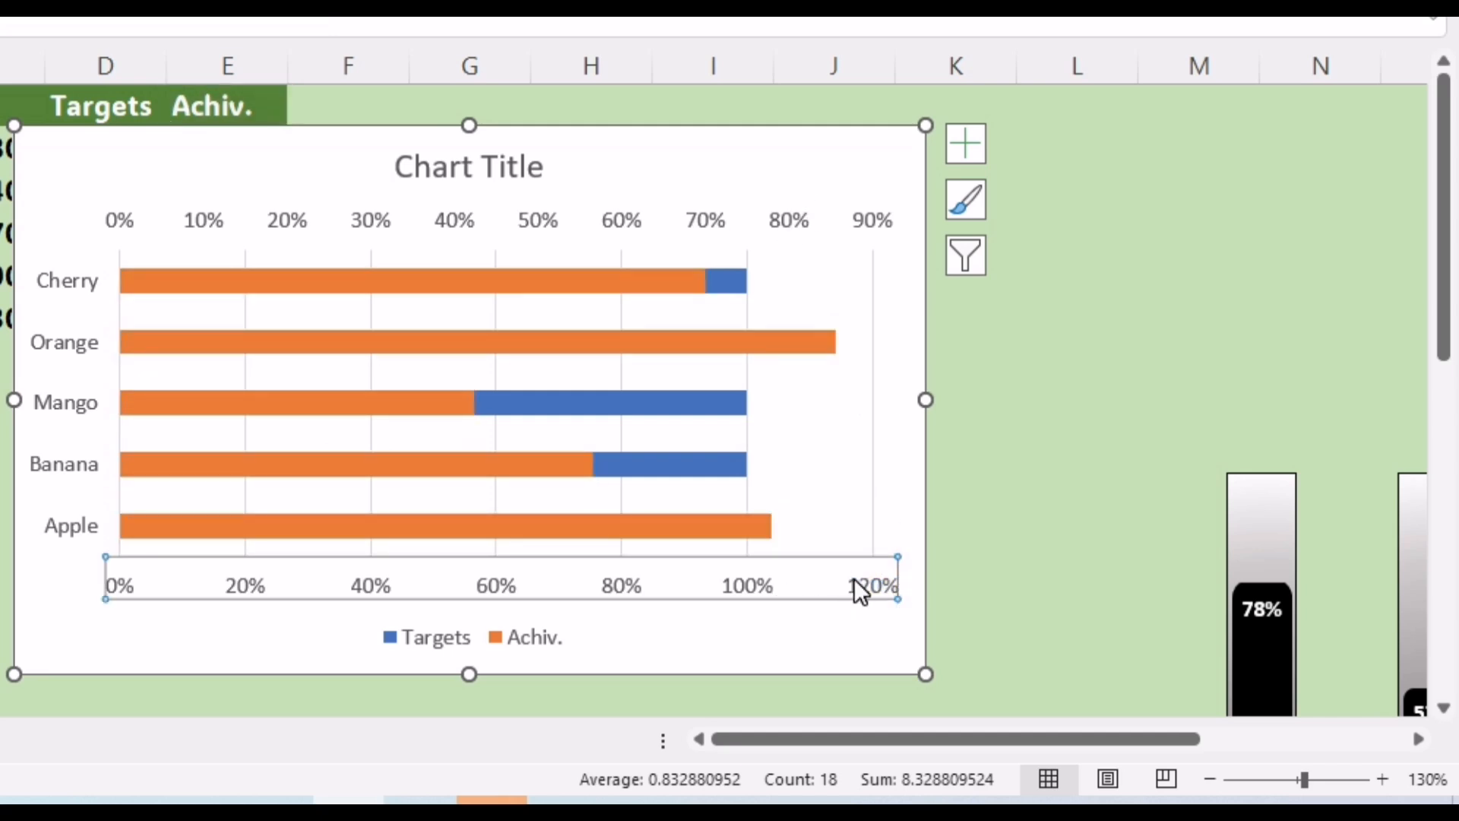
right_click(859, 589)
click(928, 552)
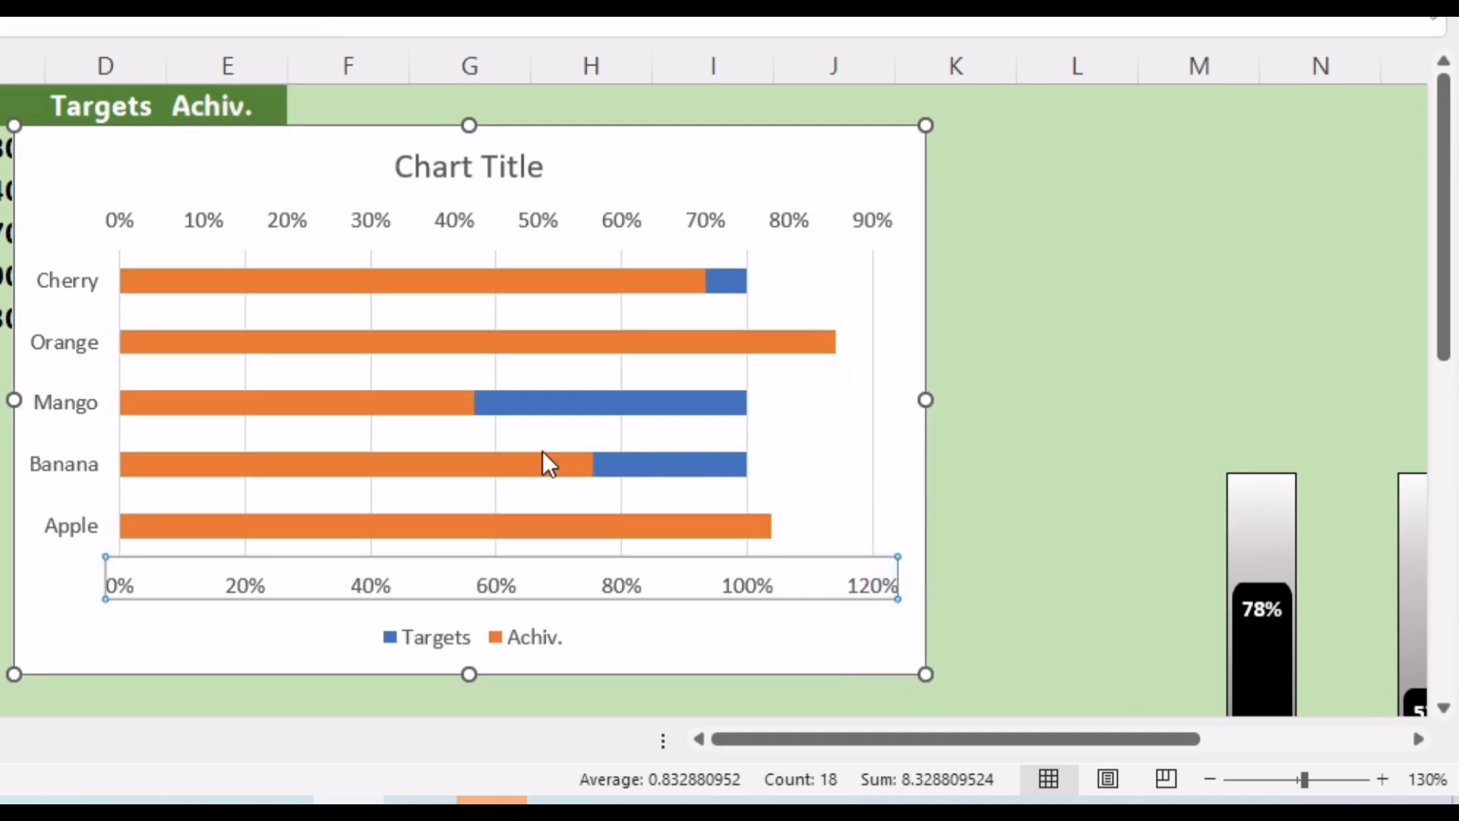
click(1290, 361)
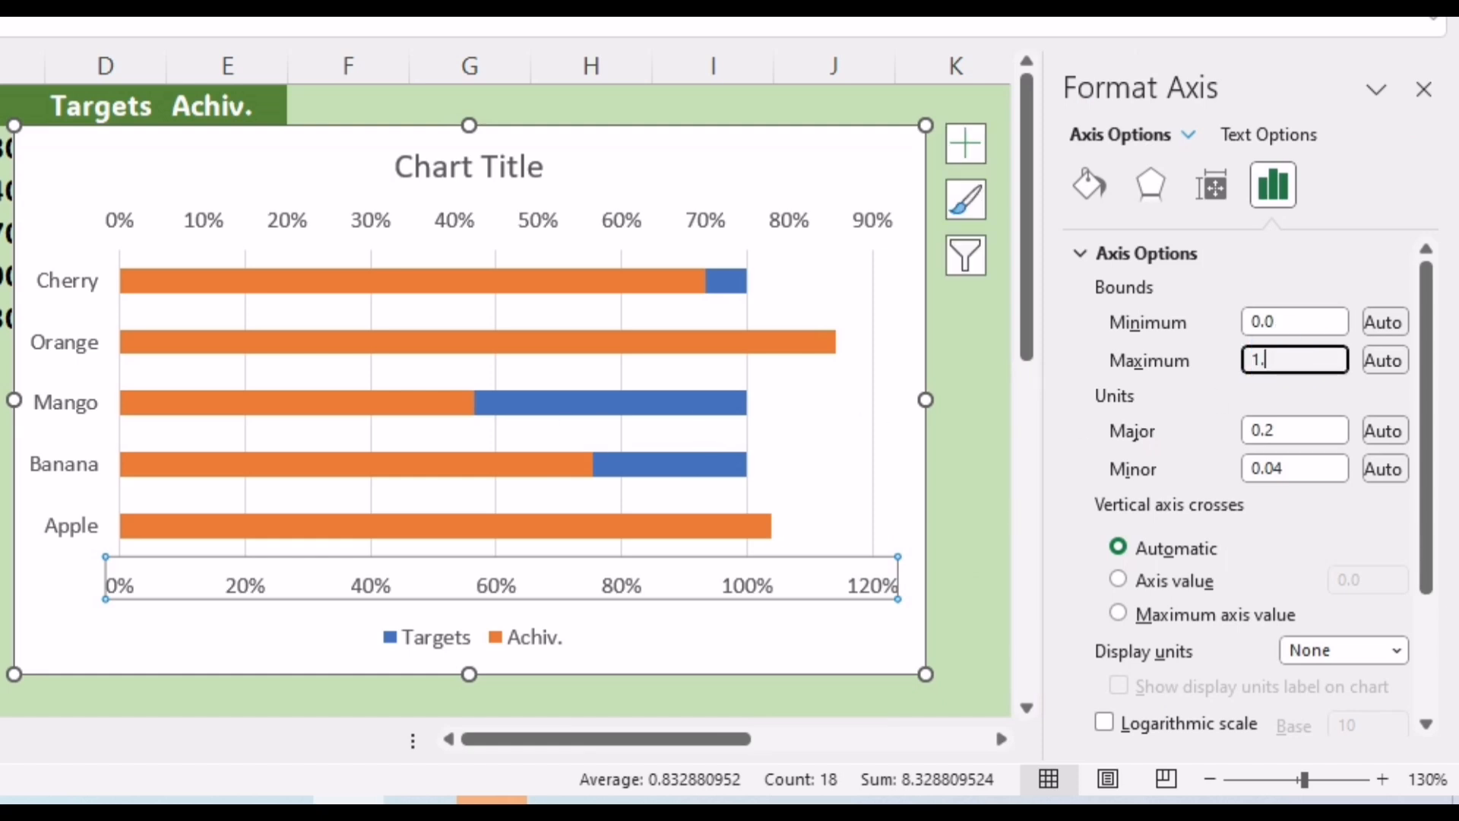
click(1293, 428)
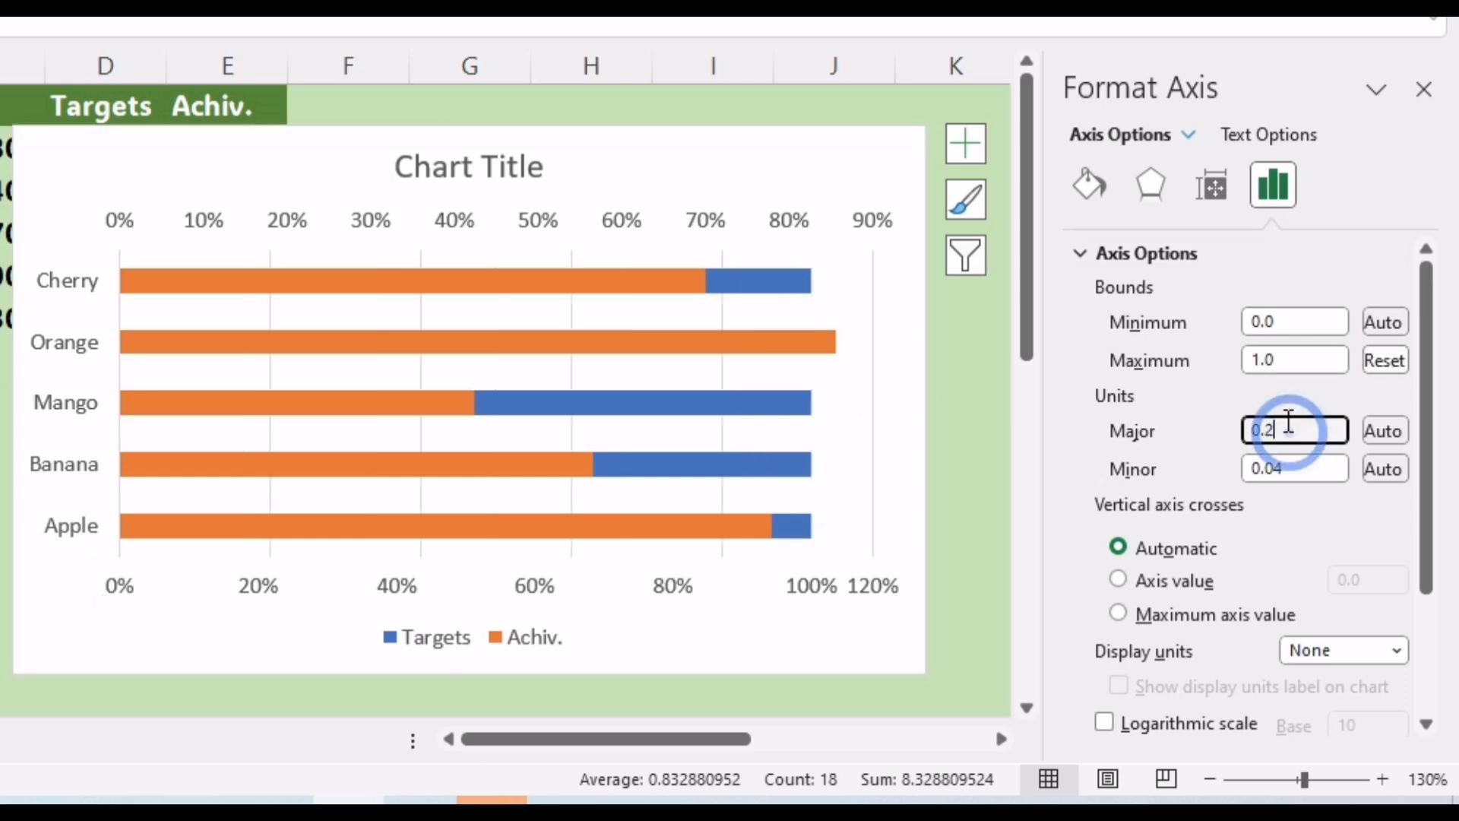
Step: Set the maximum bound of the secondary percentage axis to 1, close the formatting options and deselect the chart
click(868, 232)
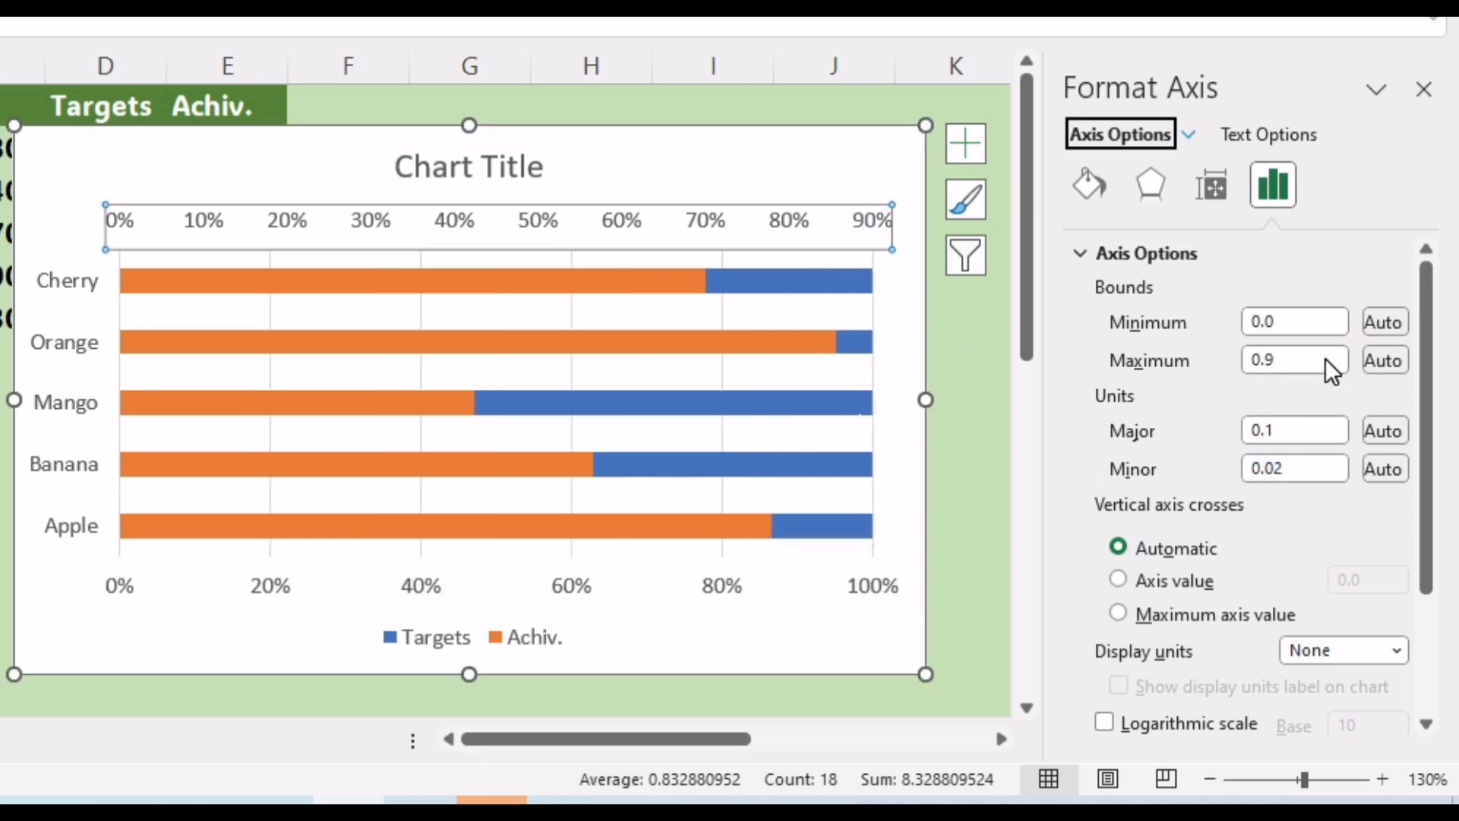
click(1289, 362)
double_click(1290, 362)
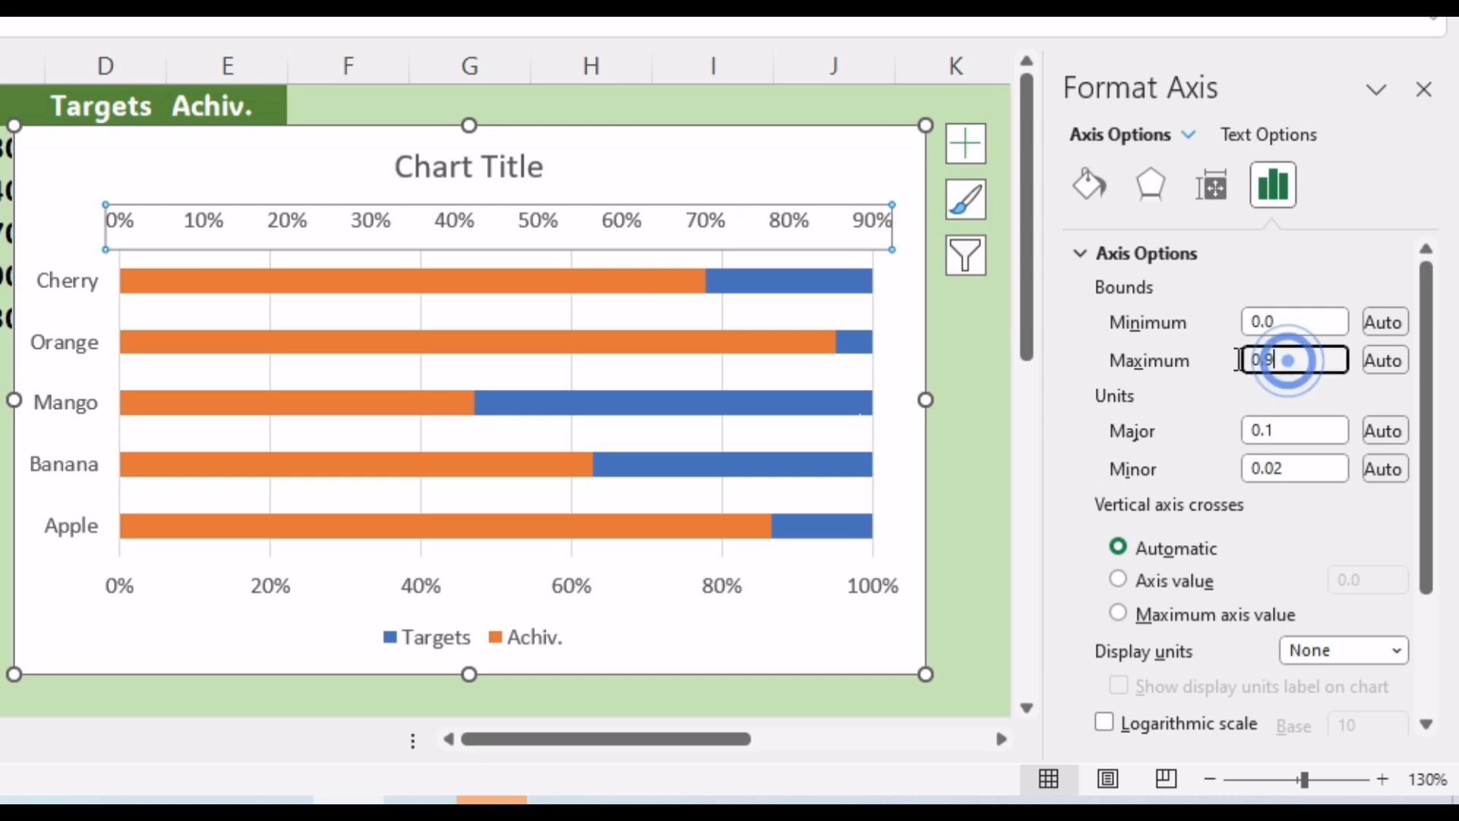
text(1)
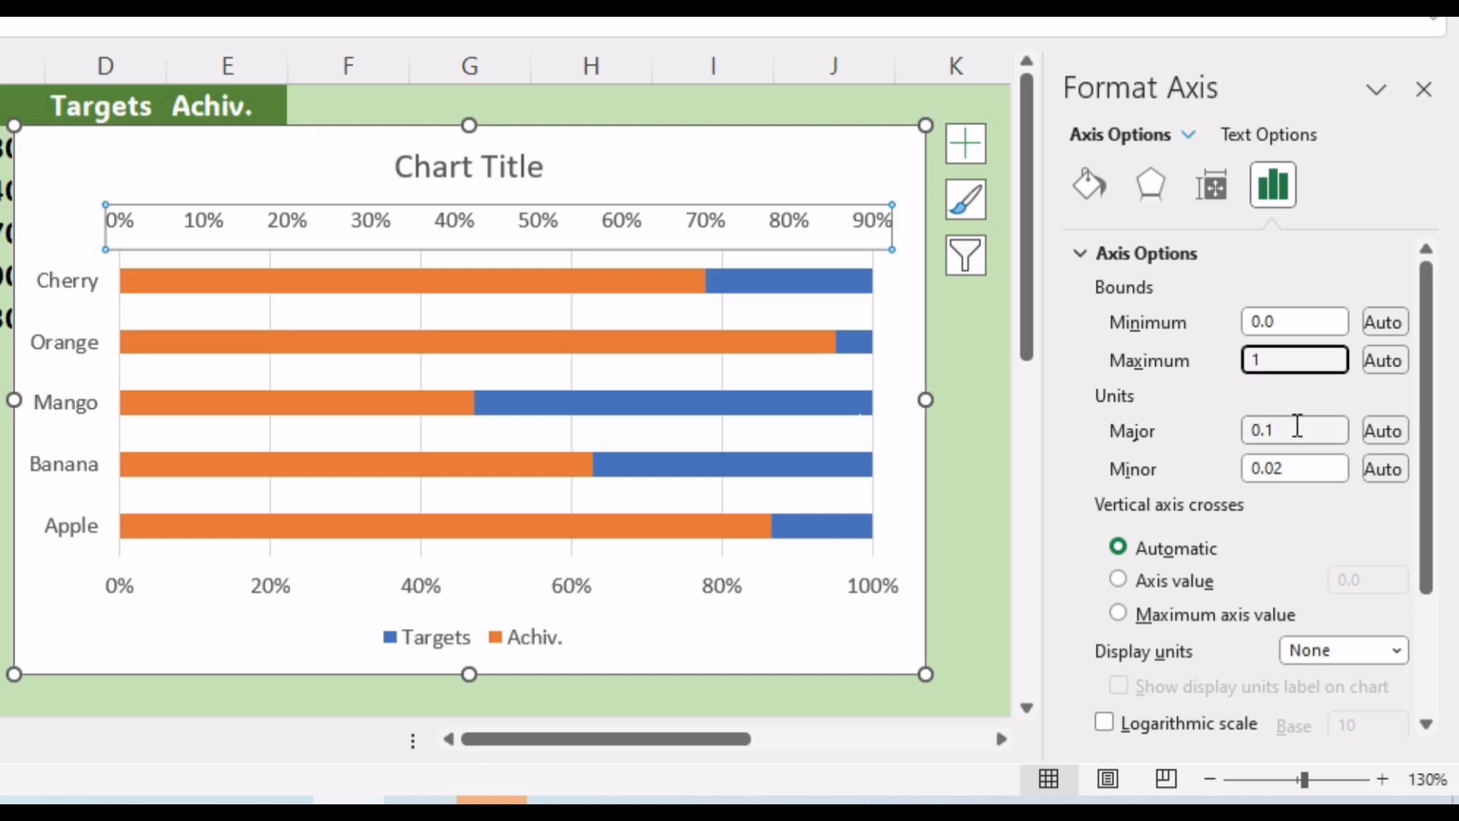
key(Return)
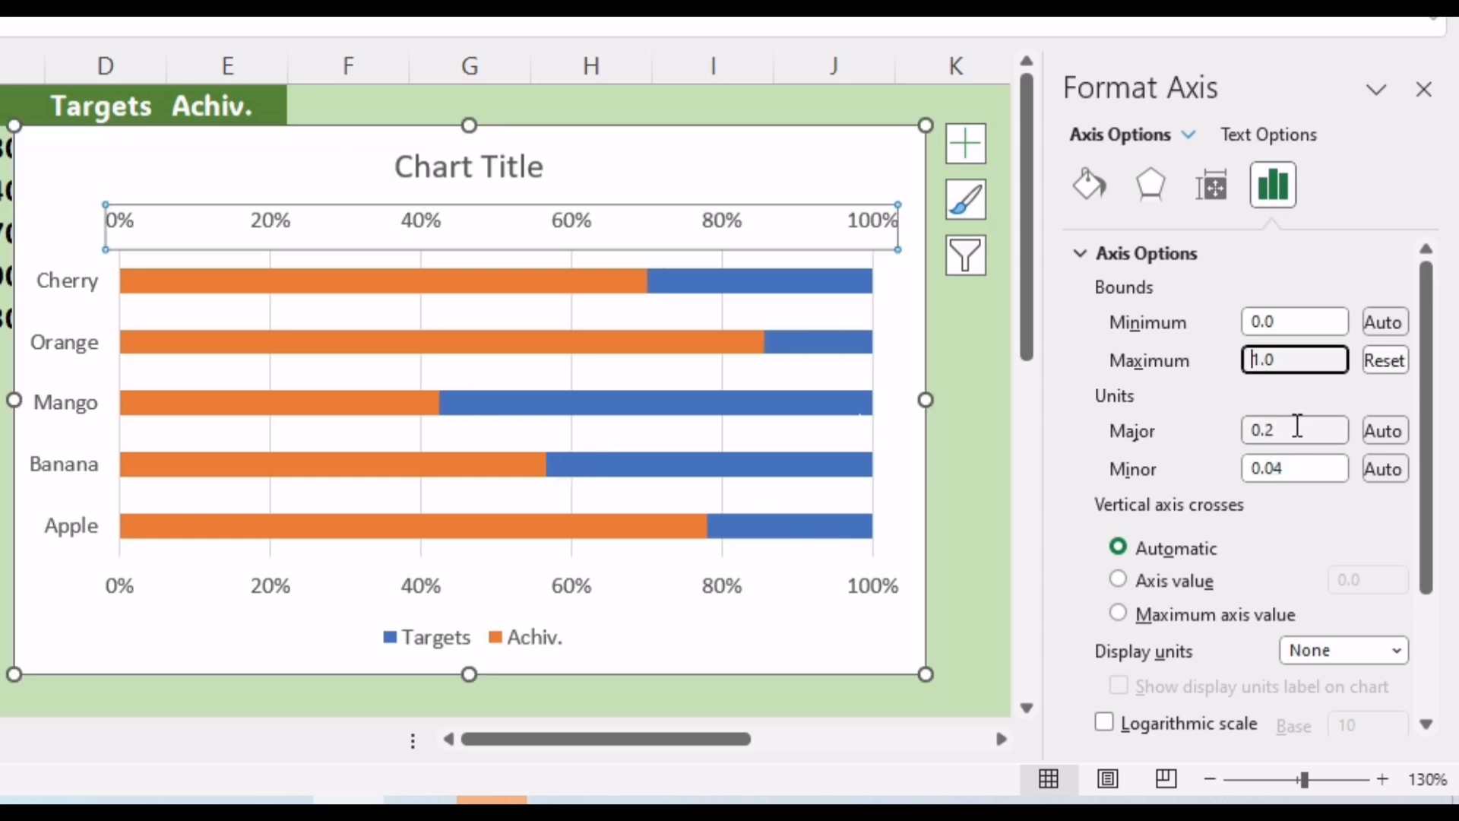
click(976, 491)
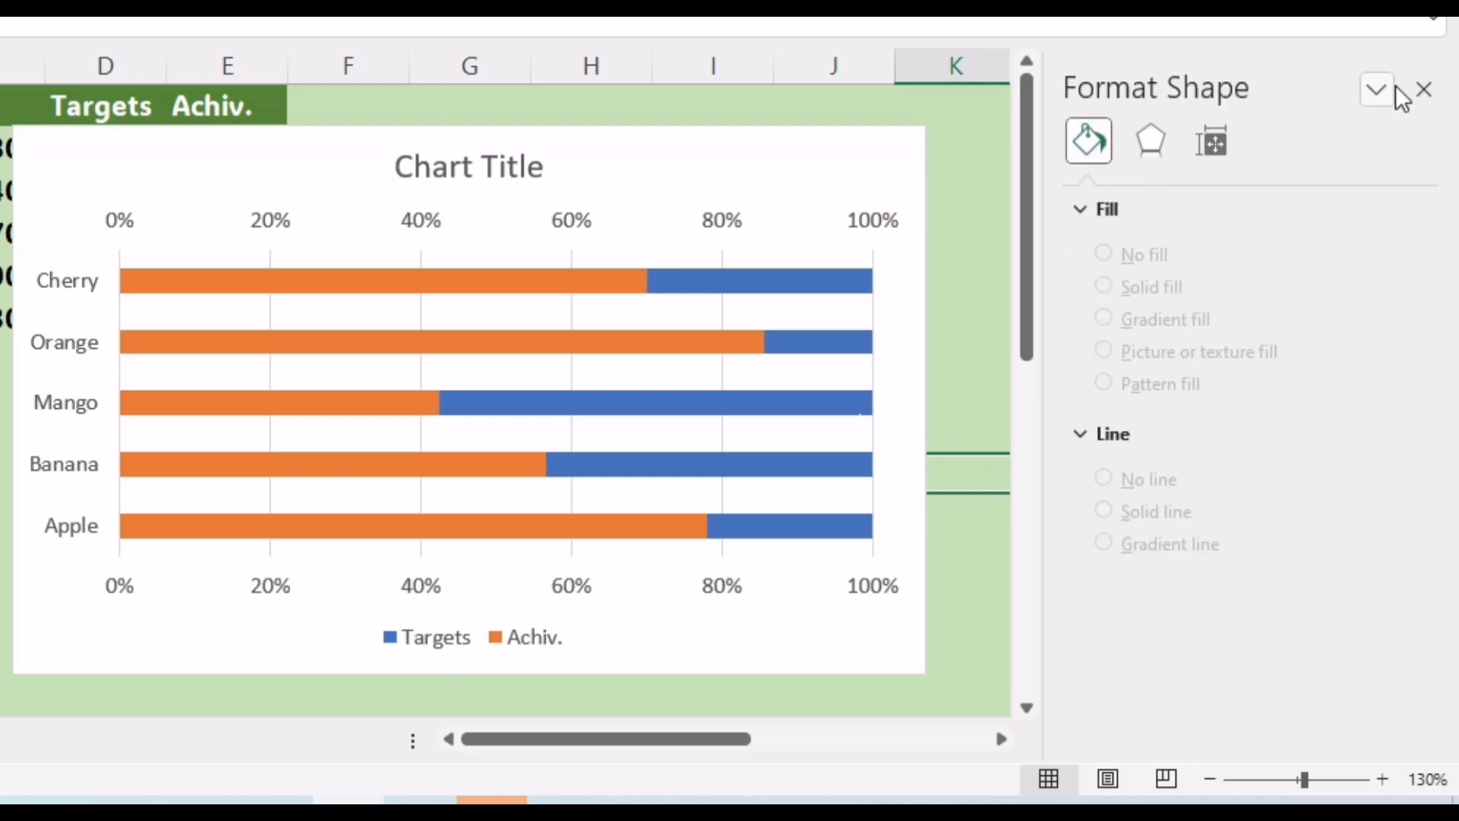
click(1419, 91)
click(1098, 312)
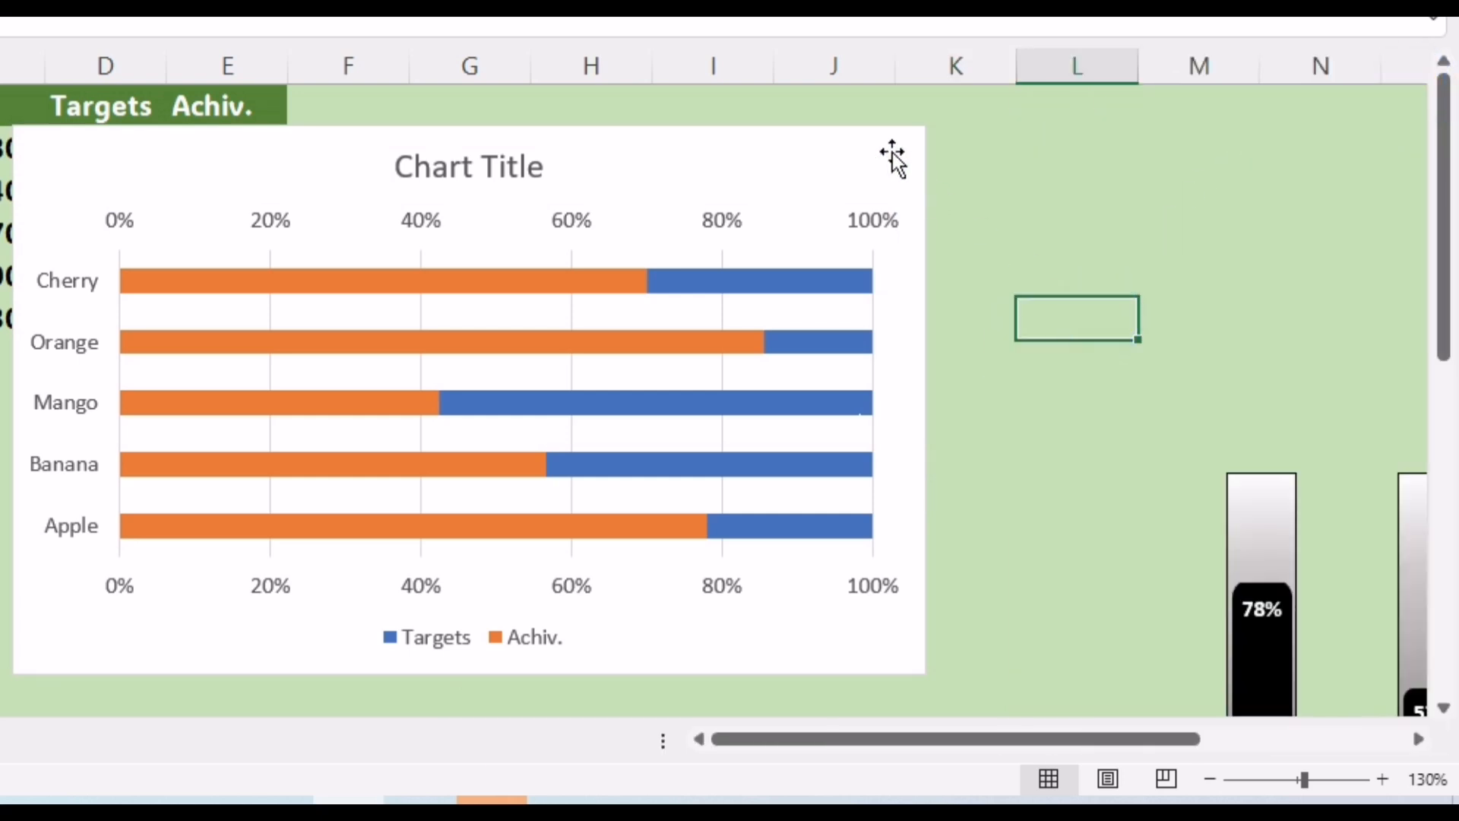
Step: Remove the gridlines, legend, axes and chart title from the bar chart
click(870, 143)
click(961, 126)
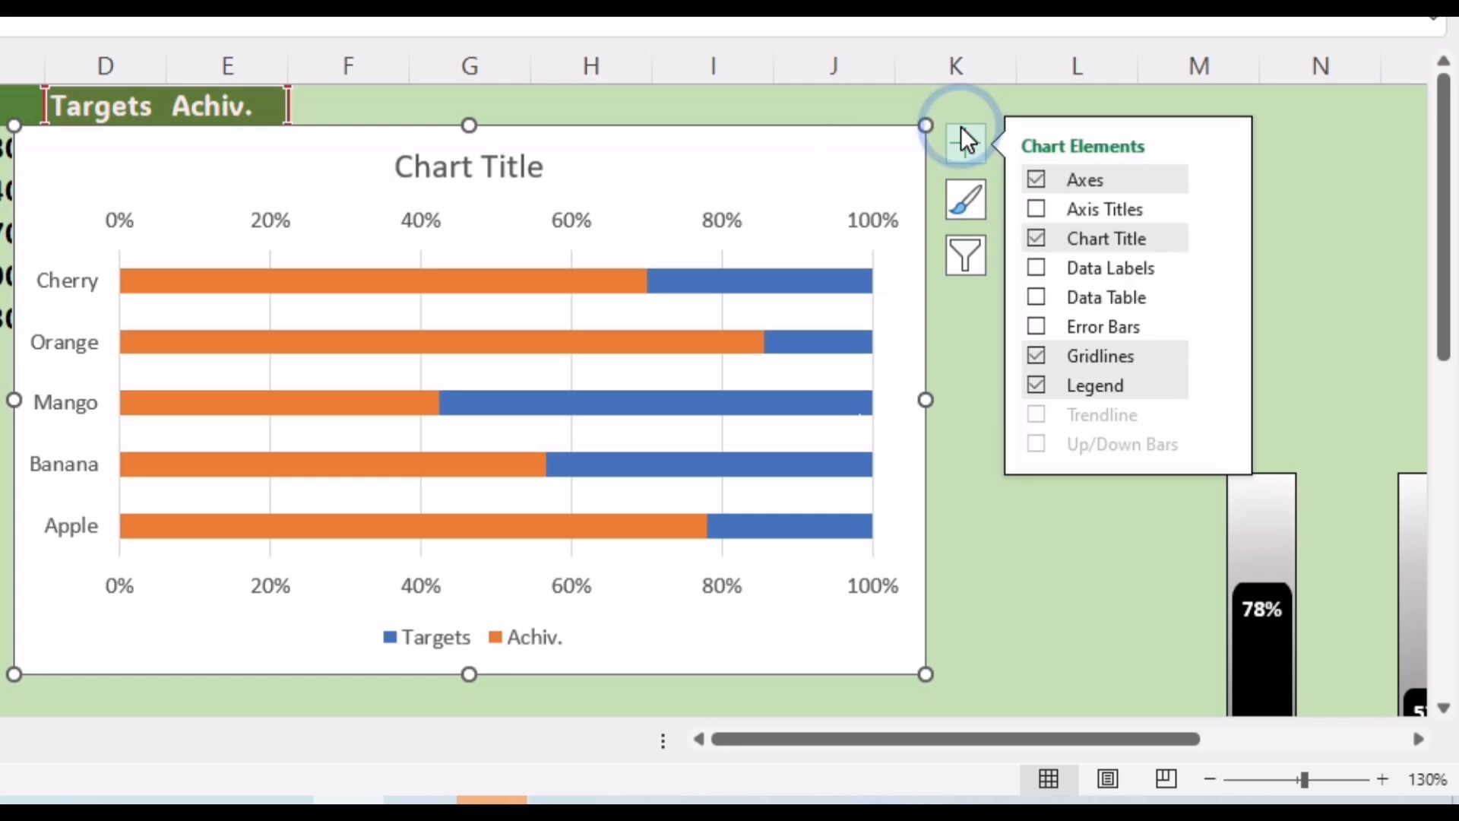
click(1035, 350)
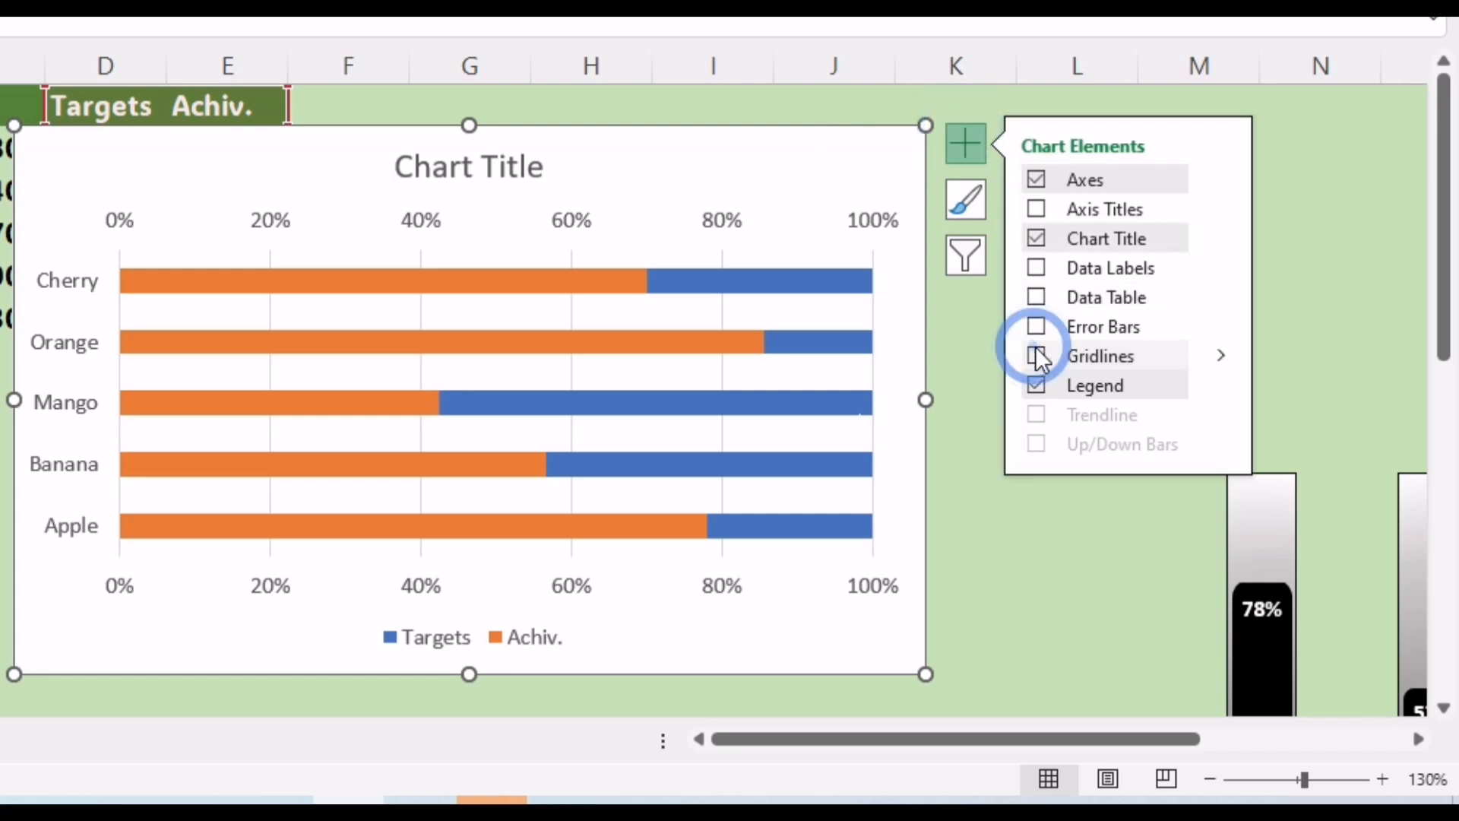
click(1038, 386)
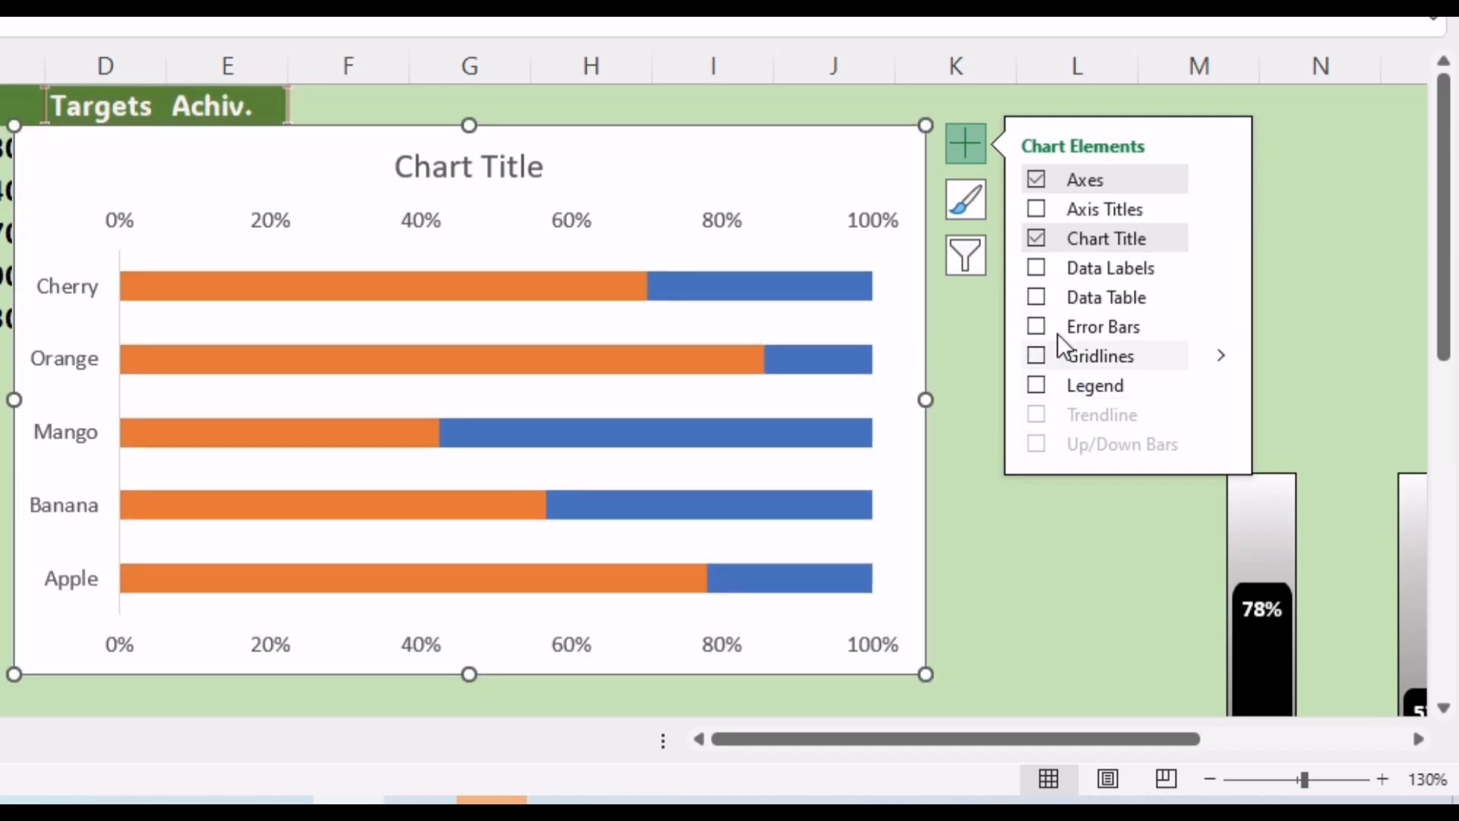
click(1039, 176)
click(1038, 241)
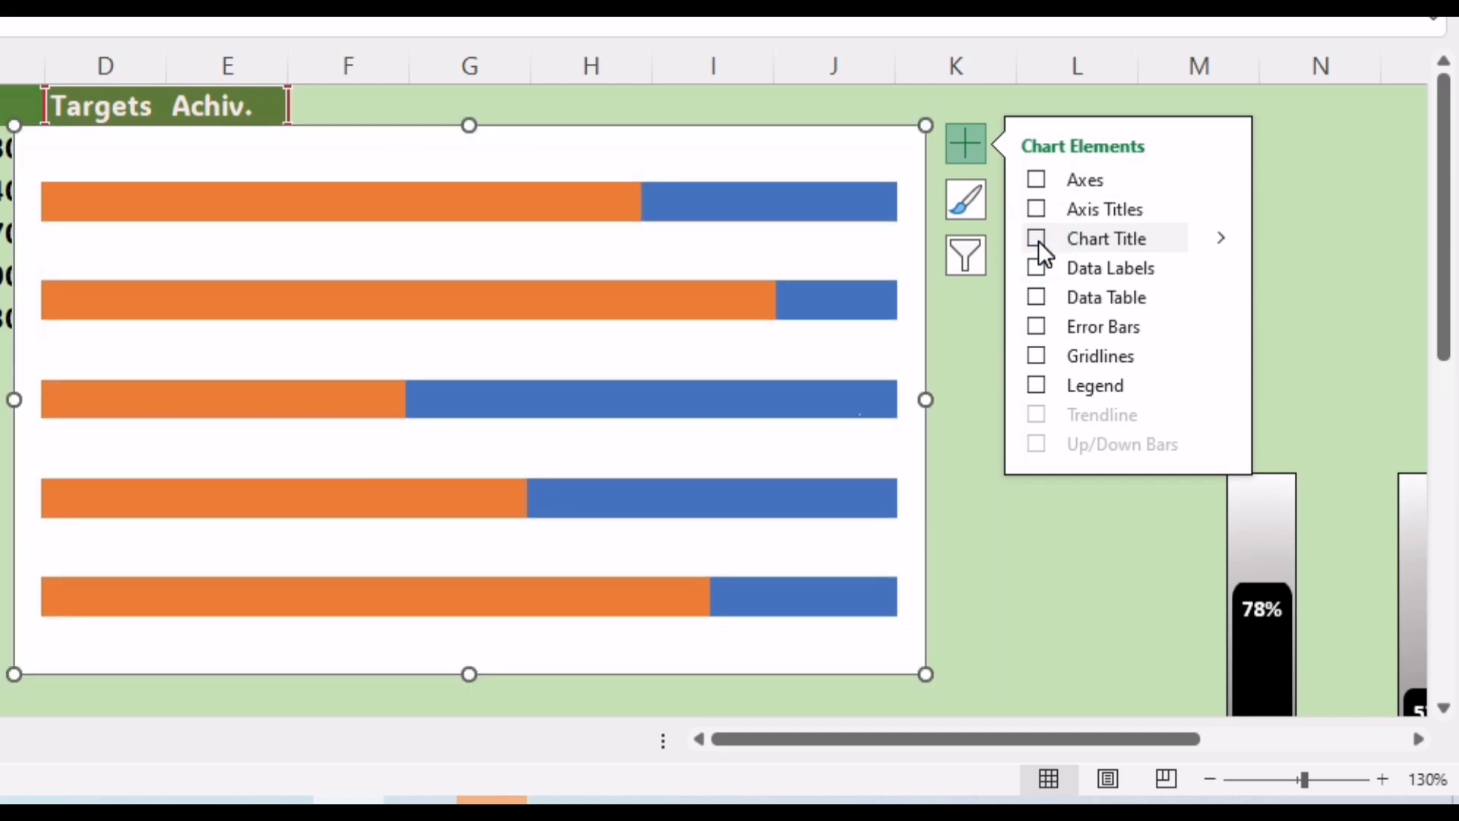
click(1149, 595)
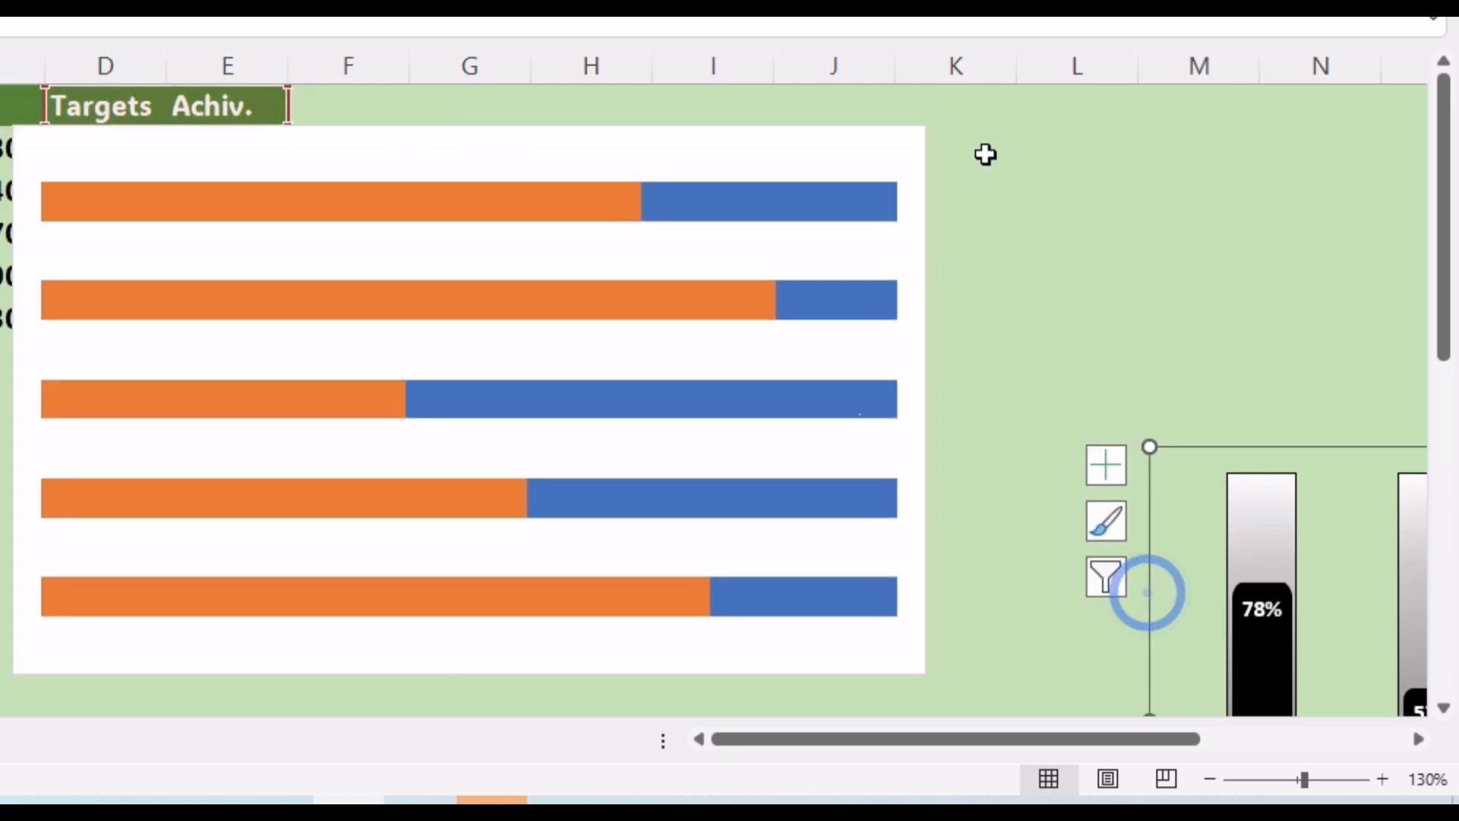
Step: Add data labels to the Achiv. bars, set their position to Inside End, and close the formatting options
click(584, 199)
right_click(583, 199)
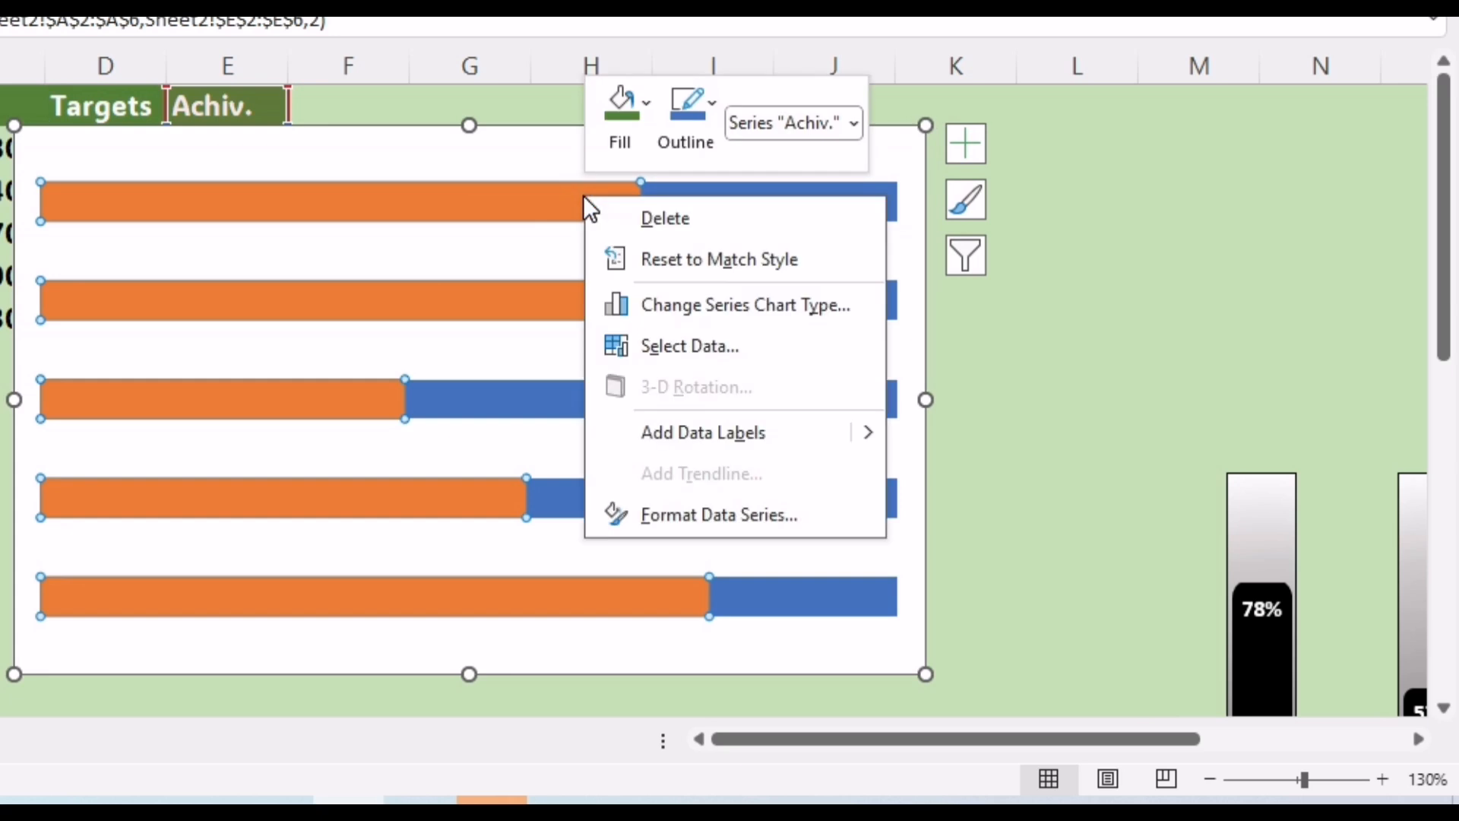
click(666, 441)
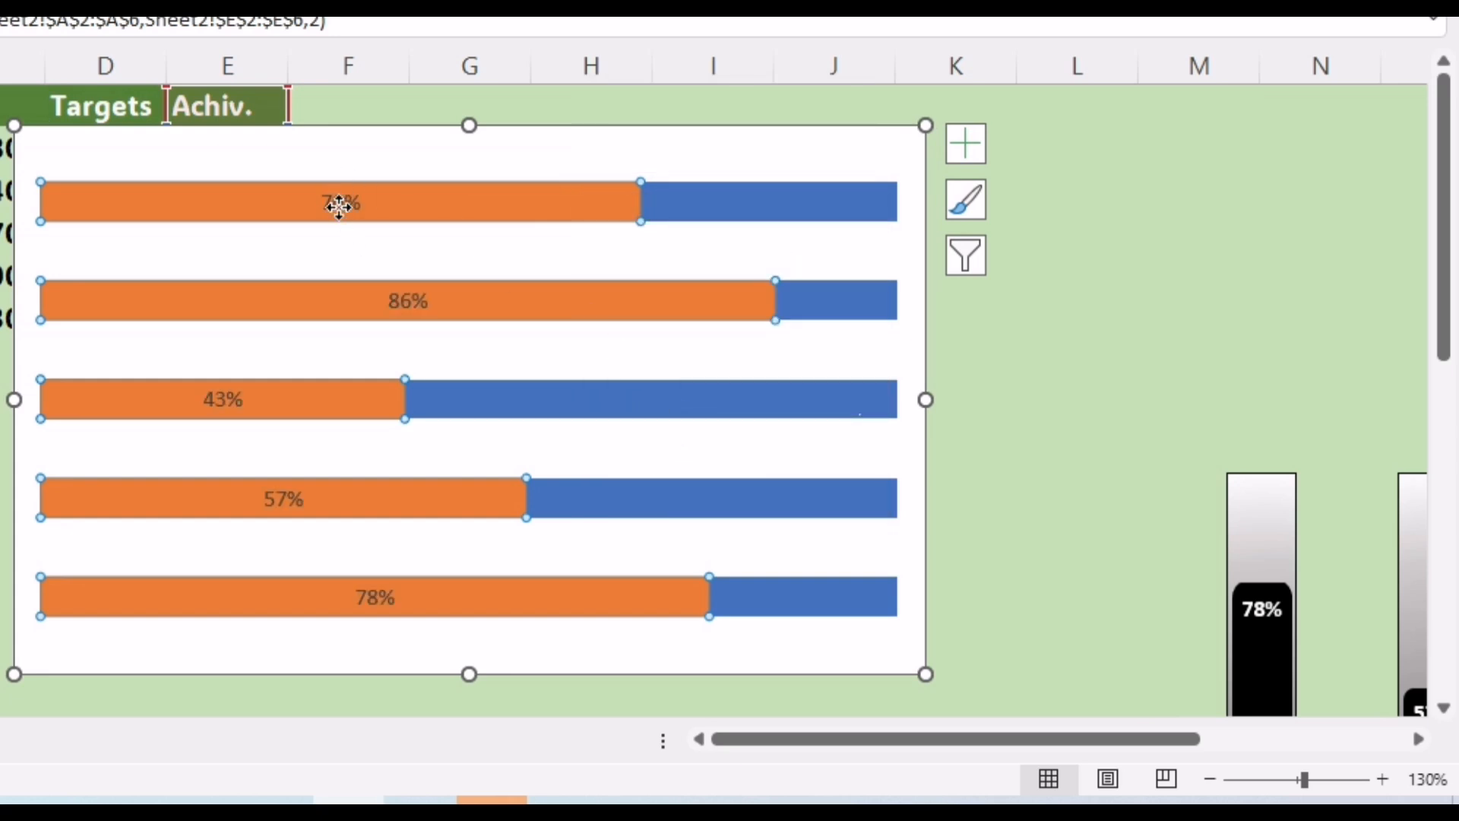
click(339, 207)
right_click(339, 207)
click(497, 559)
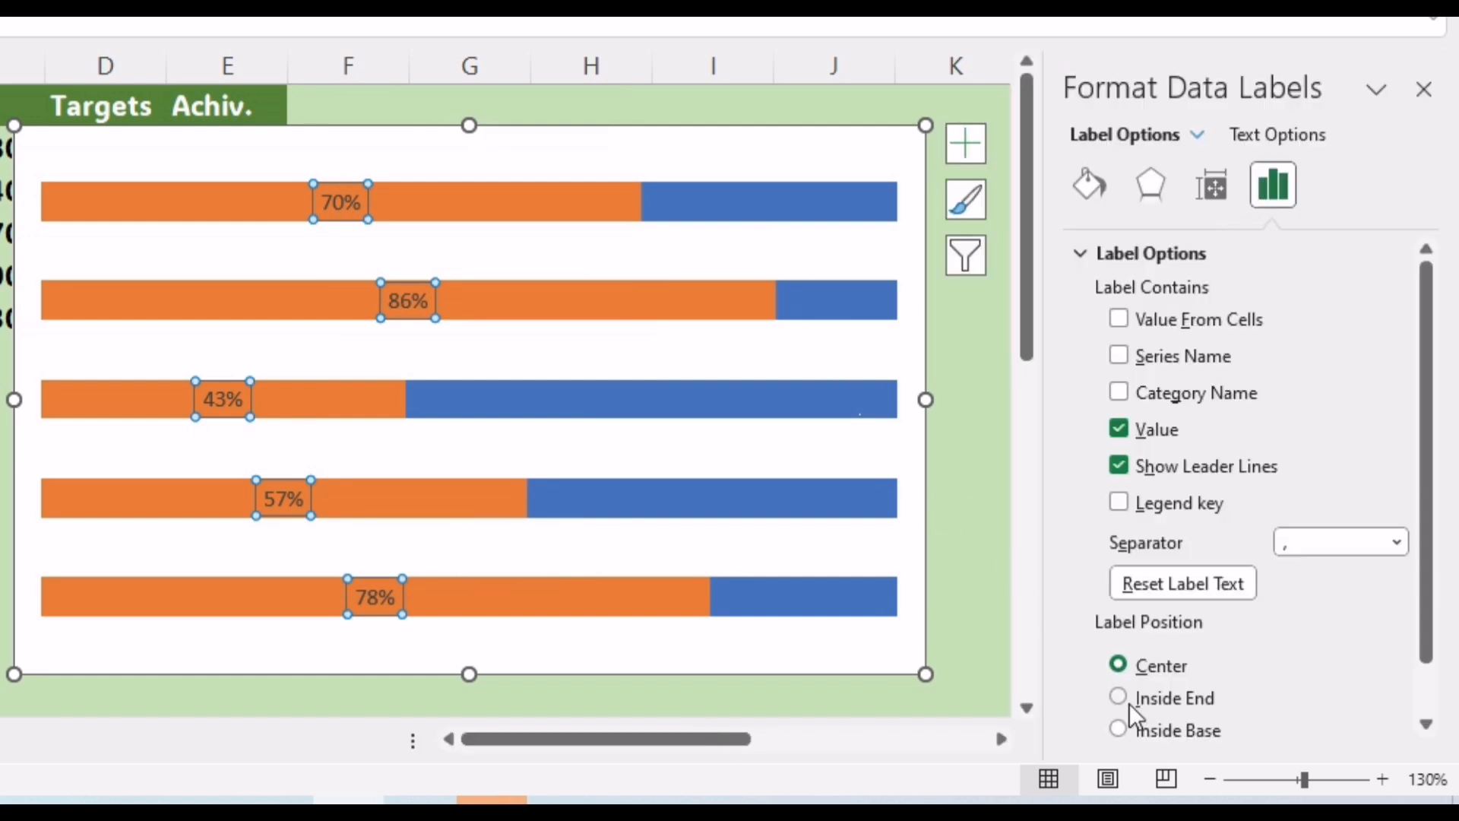
click(1119, 697)
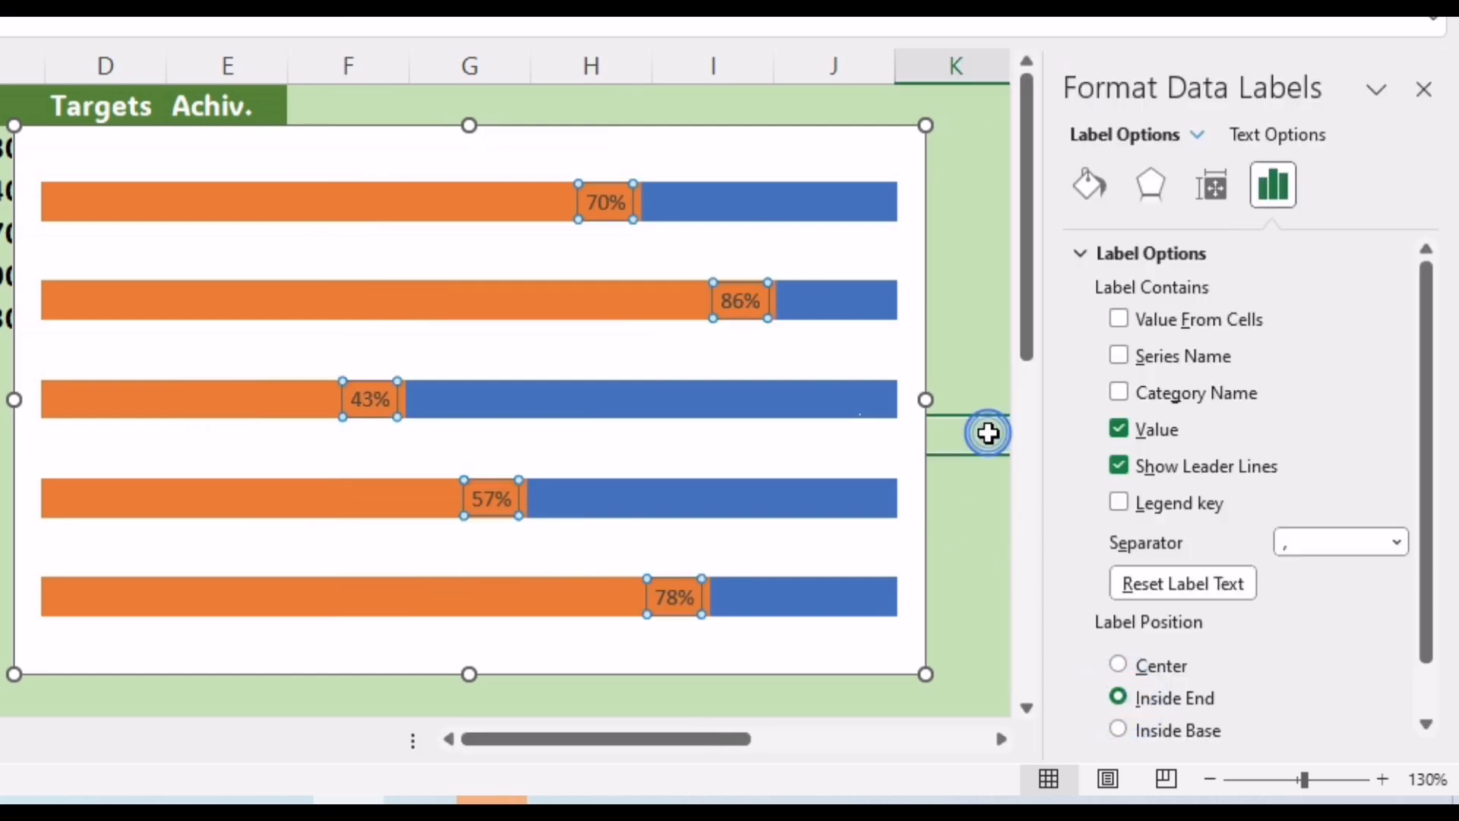
click(986, 431)
click(1434, 282)
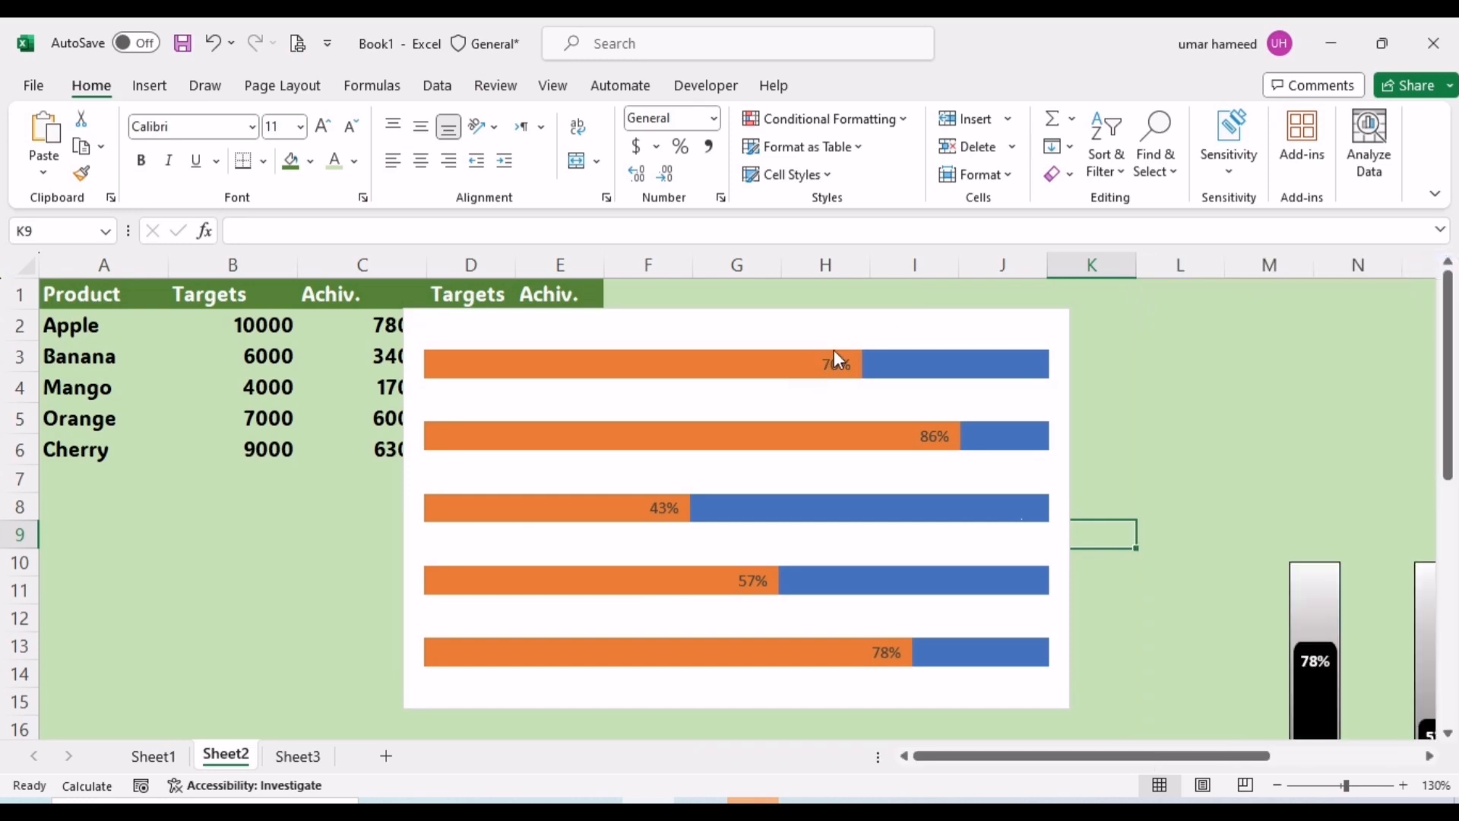
Step: Make the data labels on the Achiv. bars white and bold, and deselect the chart
click(837, 360)
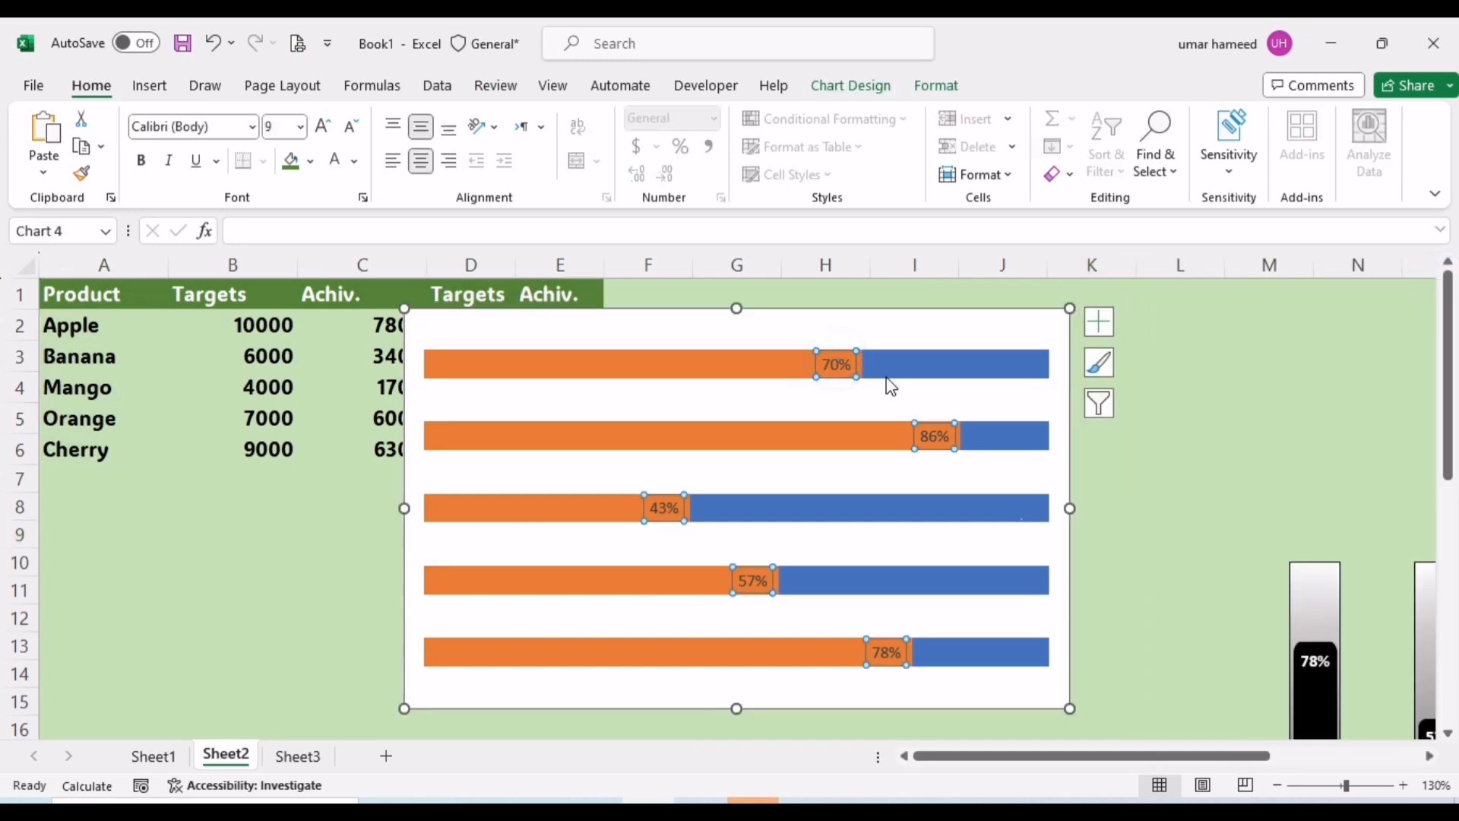
click(333, 171)
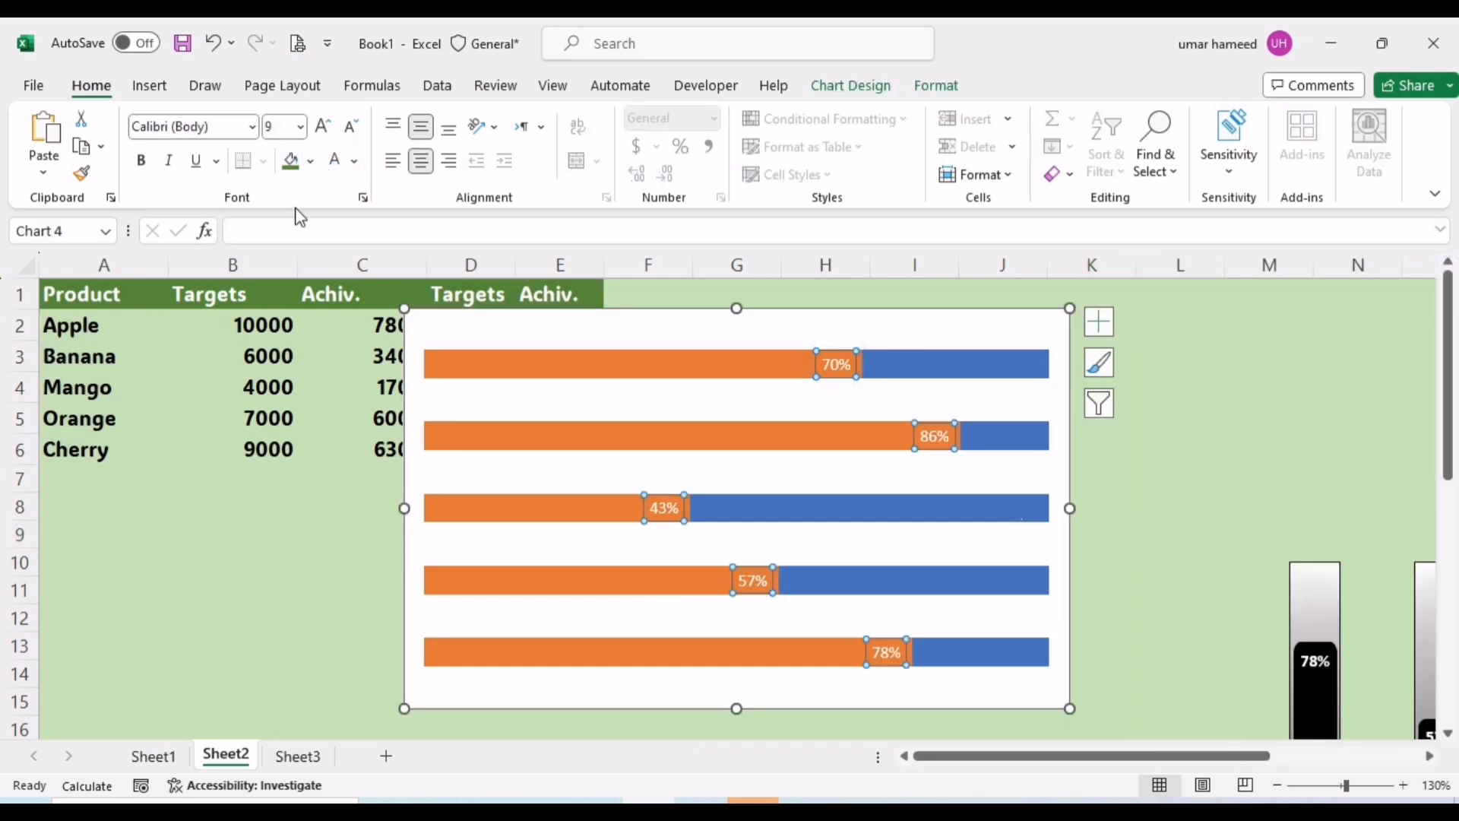
click(142, 166)
click(1154, 540)
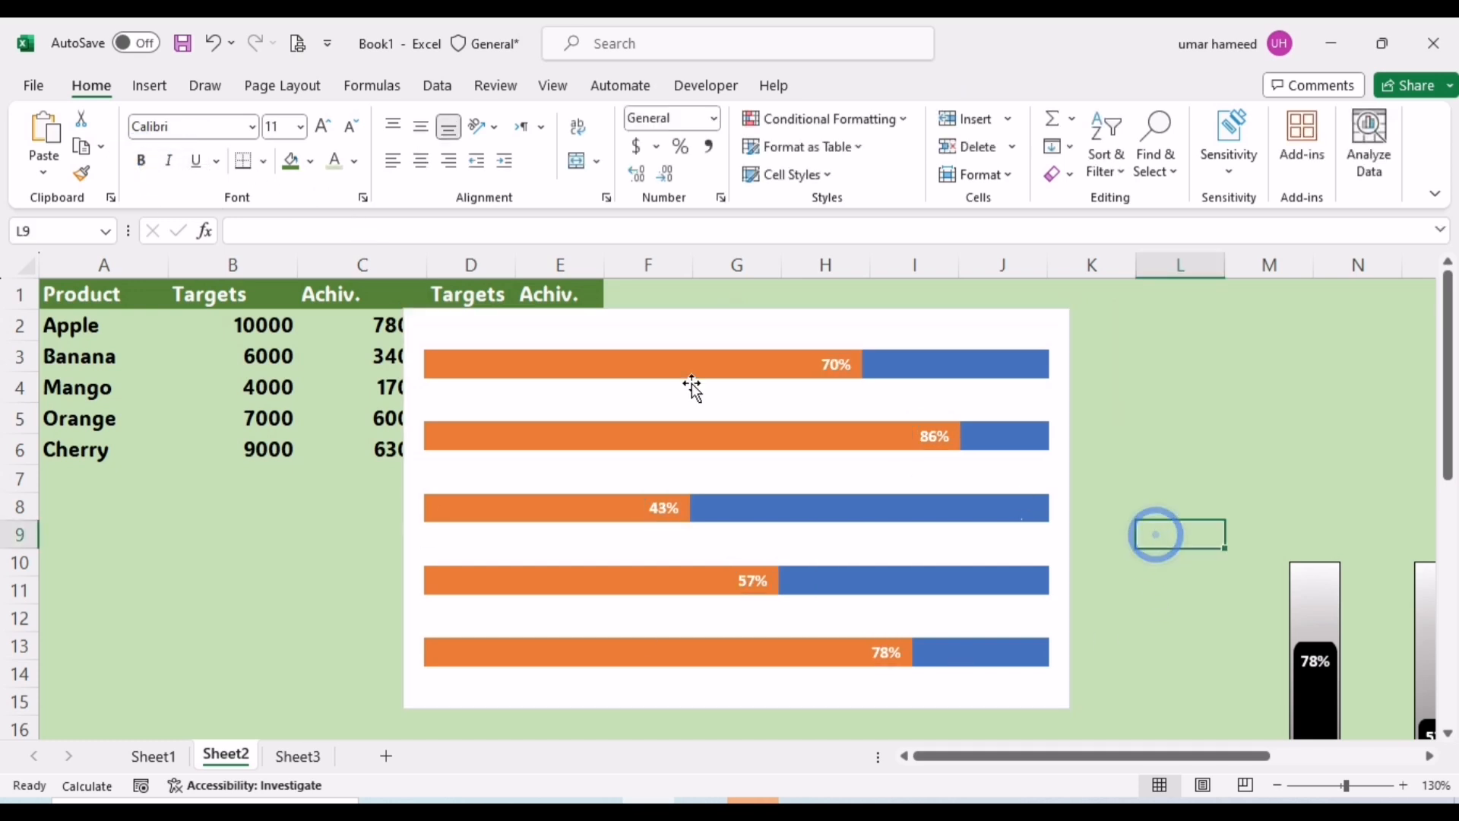
Step: Change the fill of the Achiv. bars to a dark green theme colour
click(671, 367)
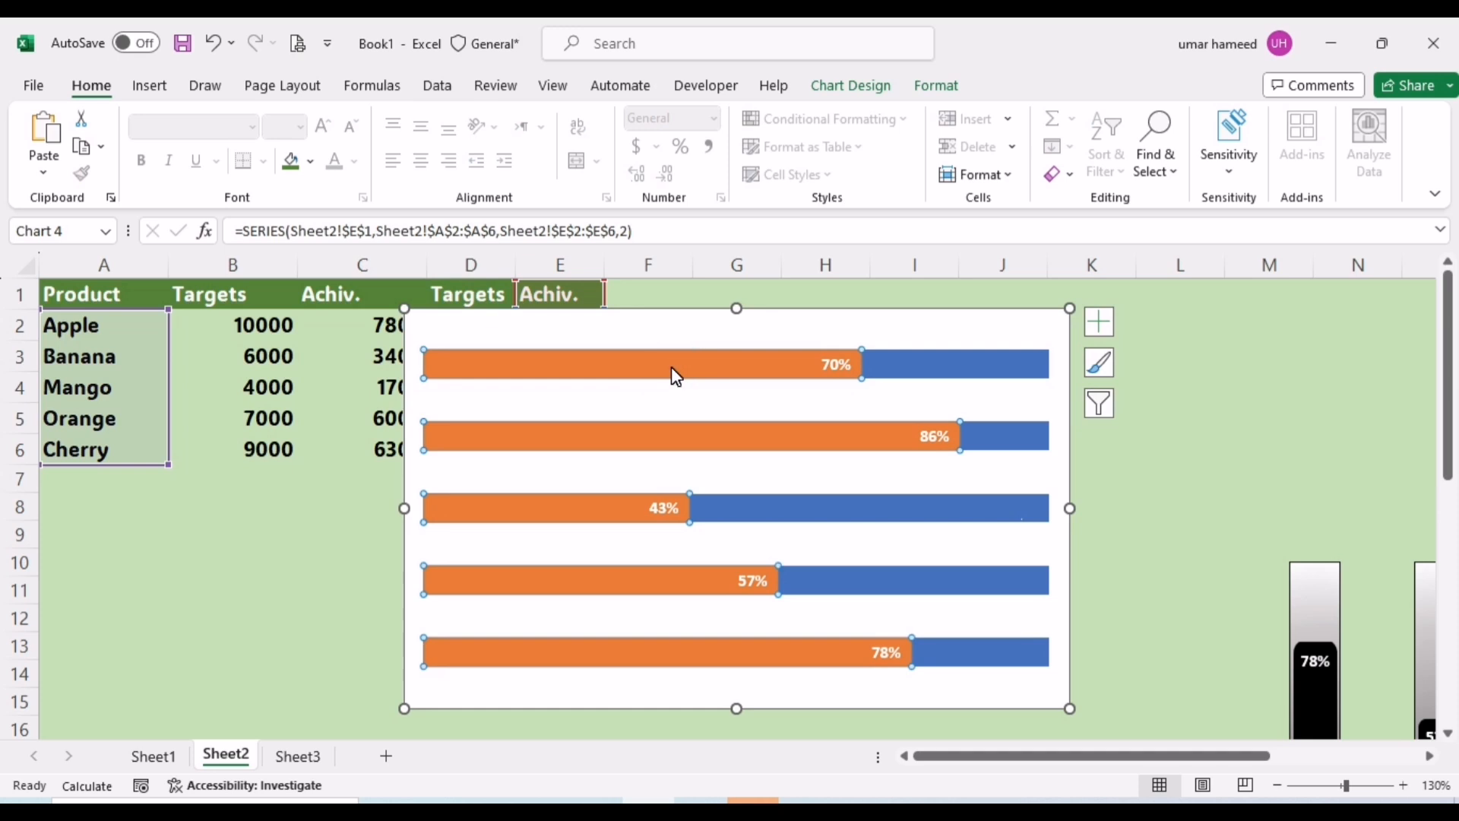
right_click(671, 368)
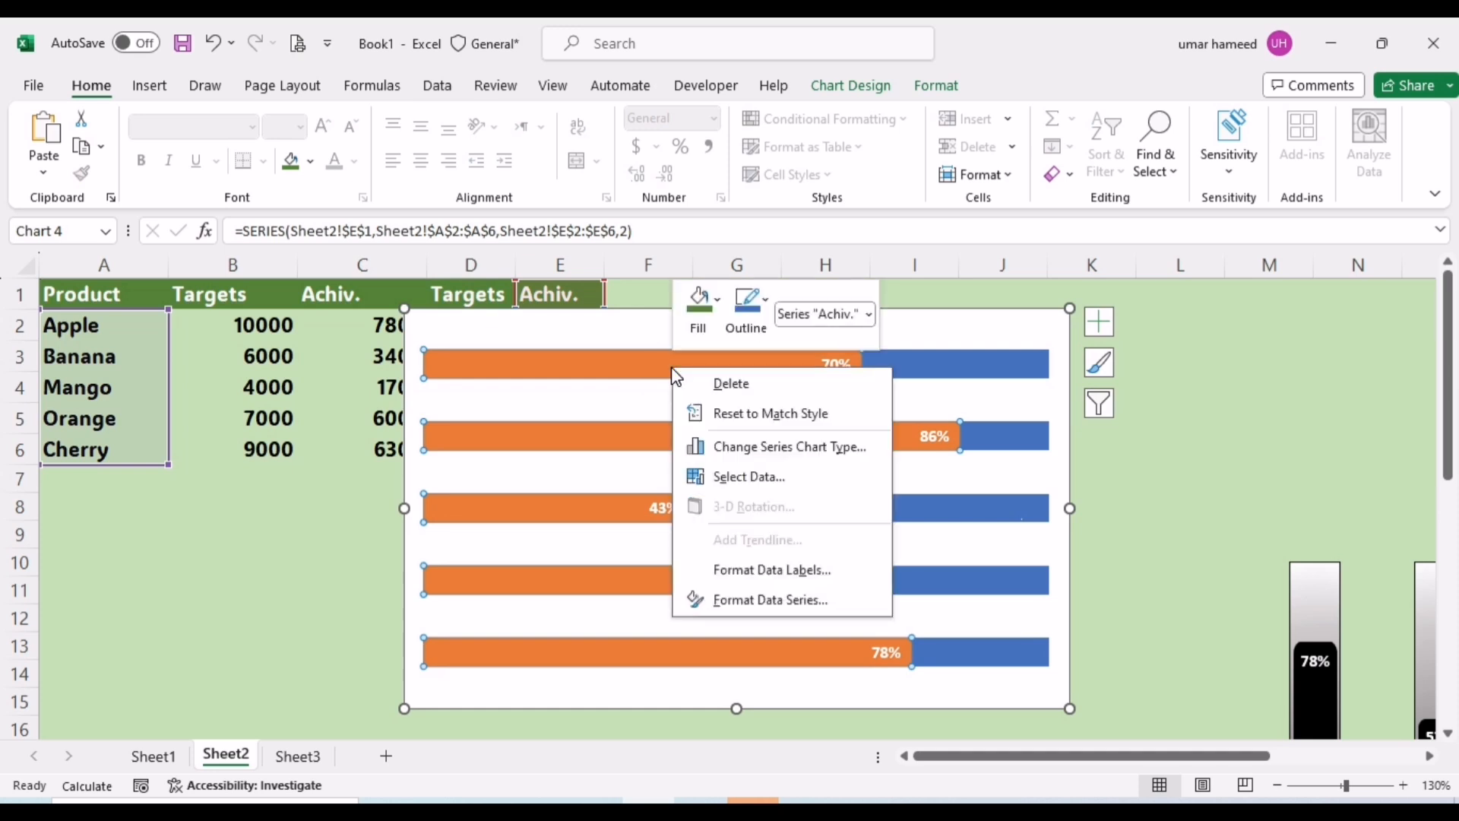
click(748, 602)
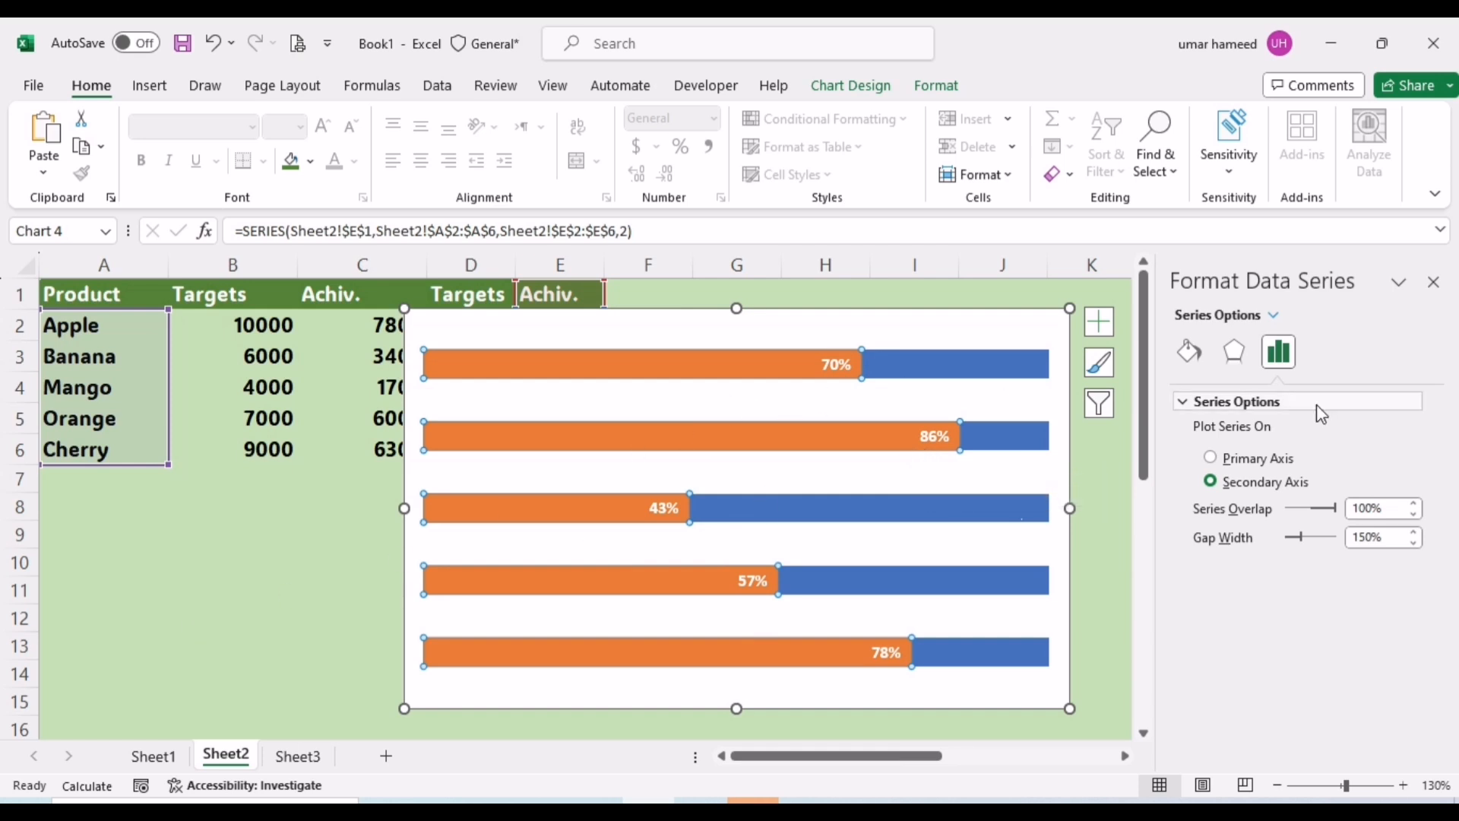
click(1189, 352)
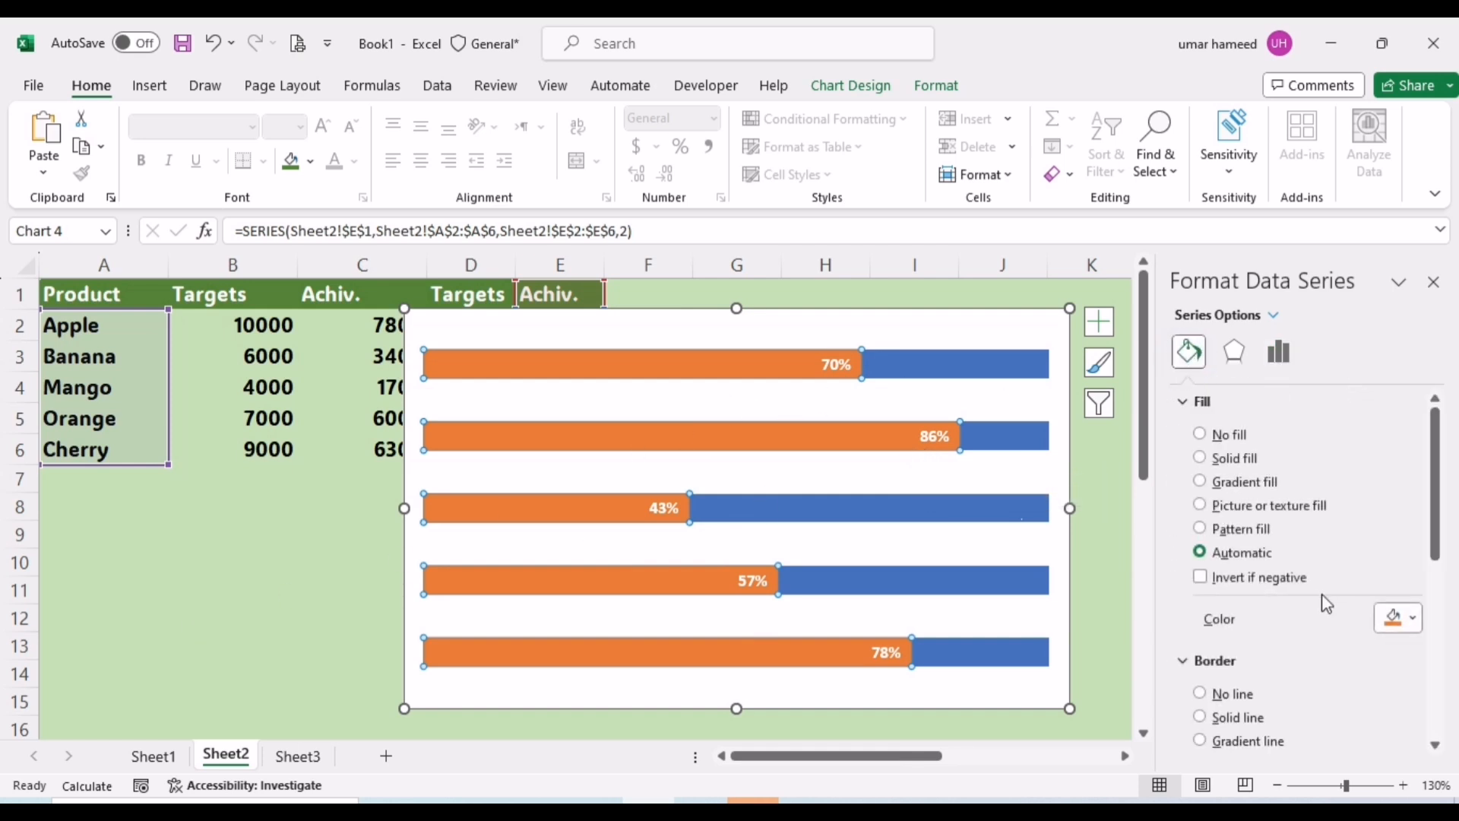
scroll(1231, 503, down, 2)
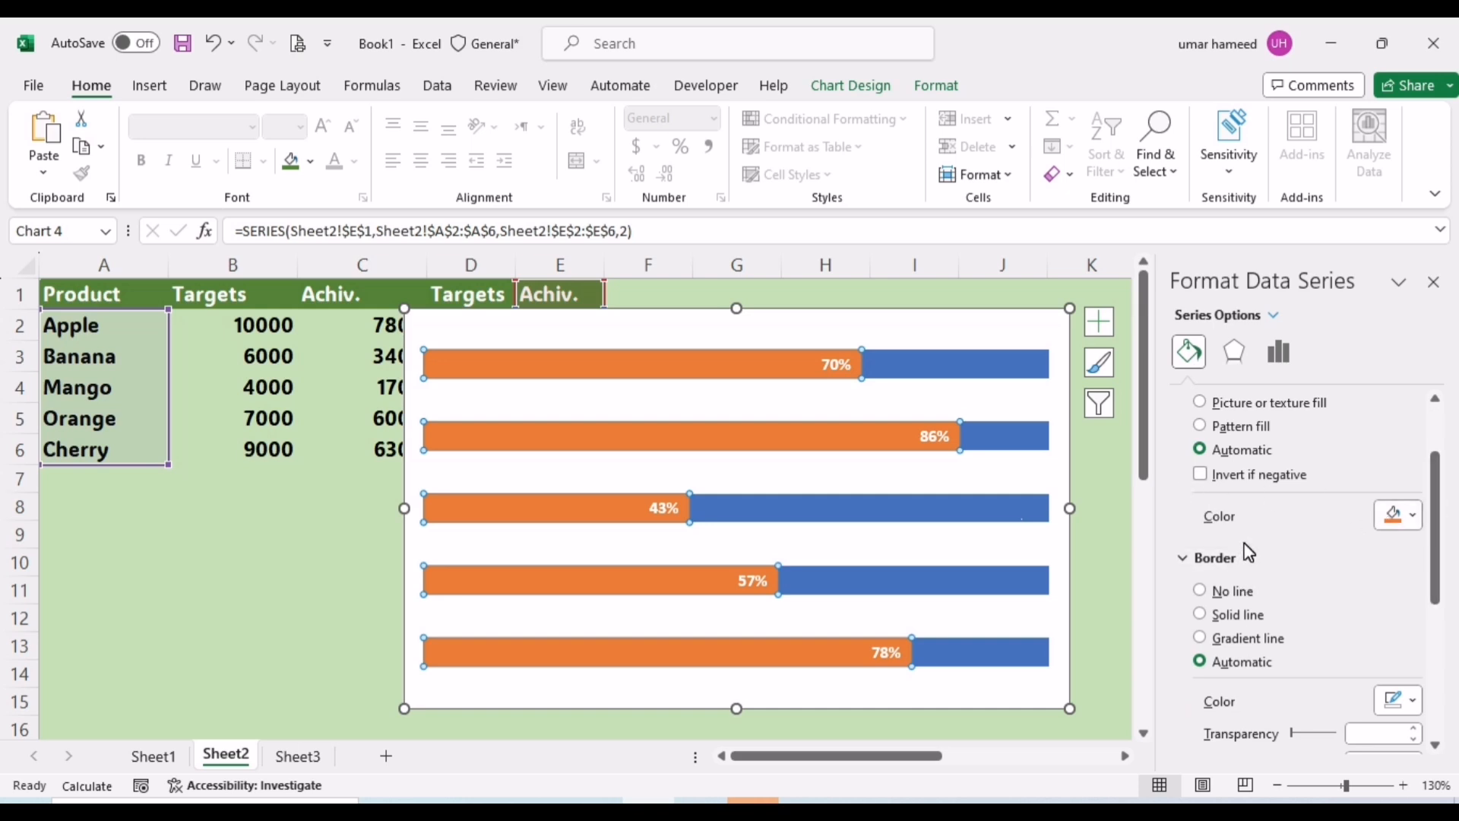
click(1415, 516)
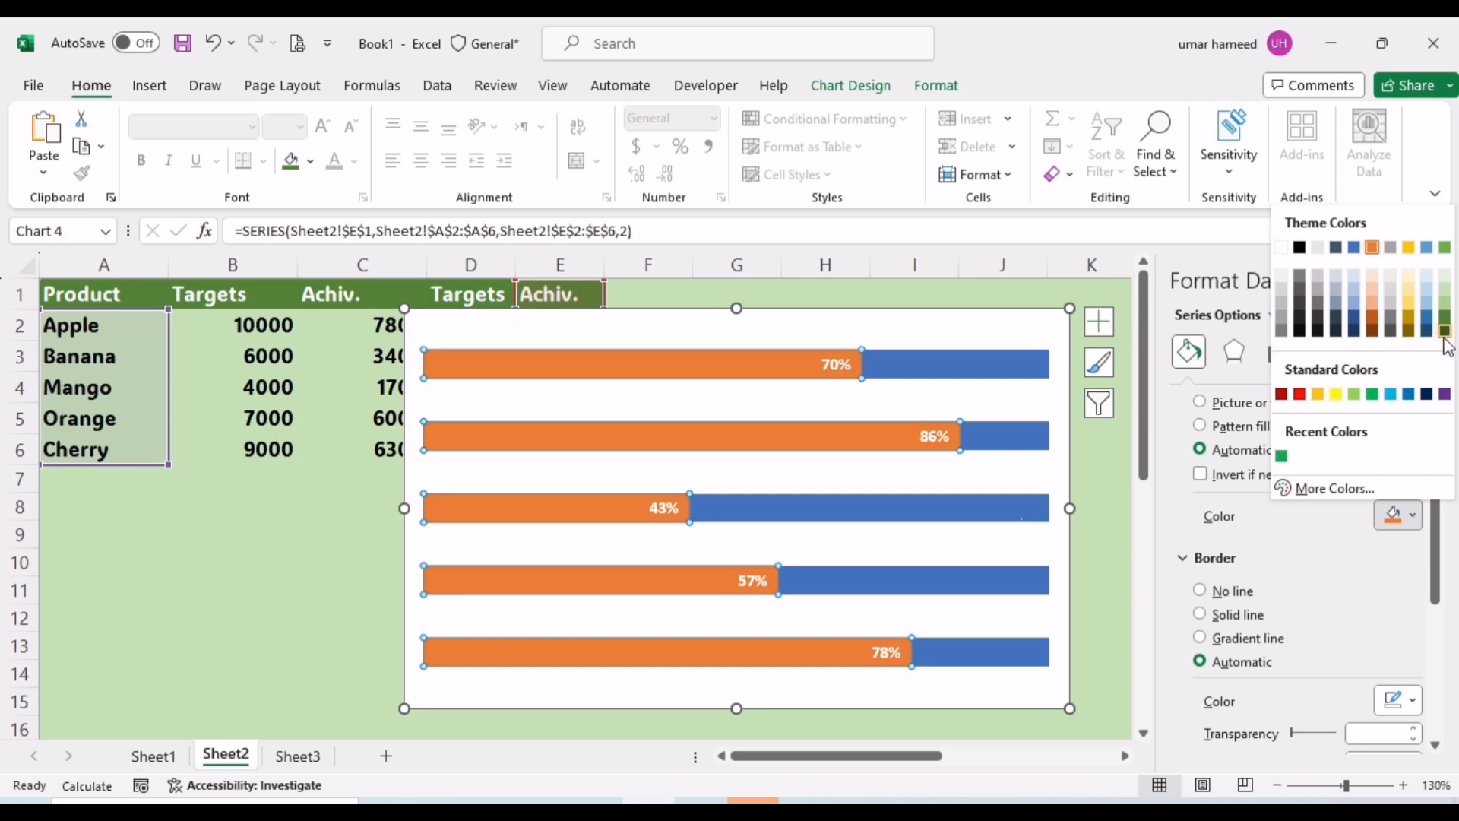
click(1445, 320)
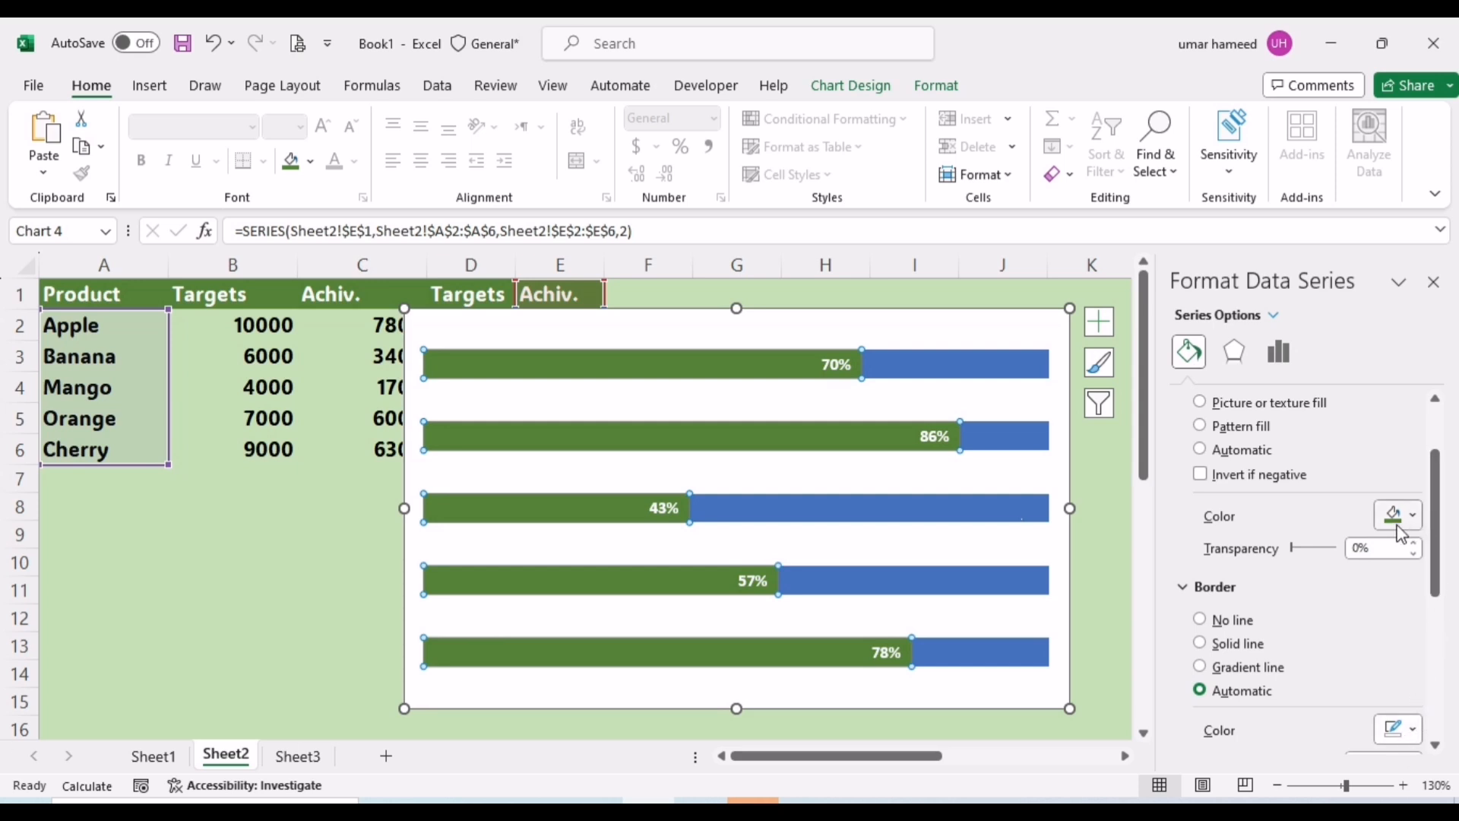
Step: Apply the Riblet top bevel to the Achiv. bars
click(1233, 354)
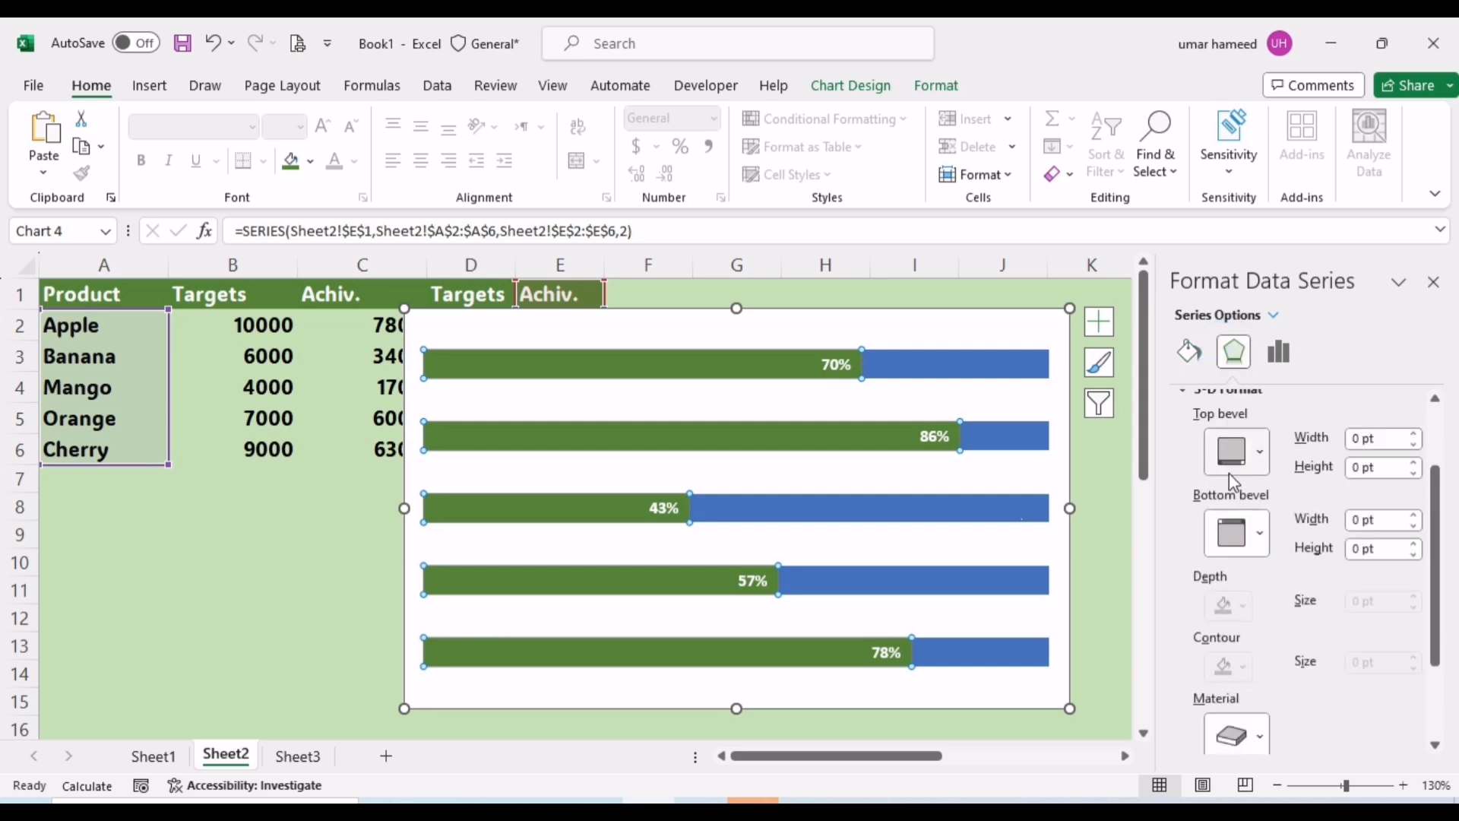
click(1254, 457)
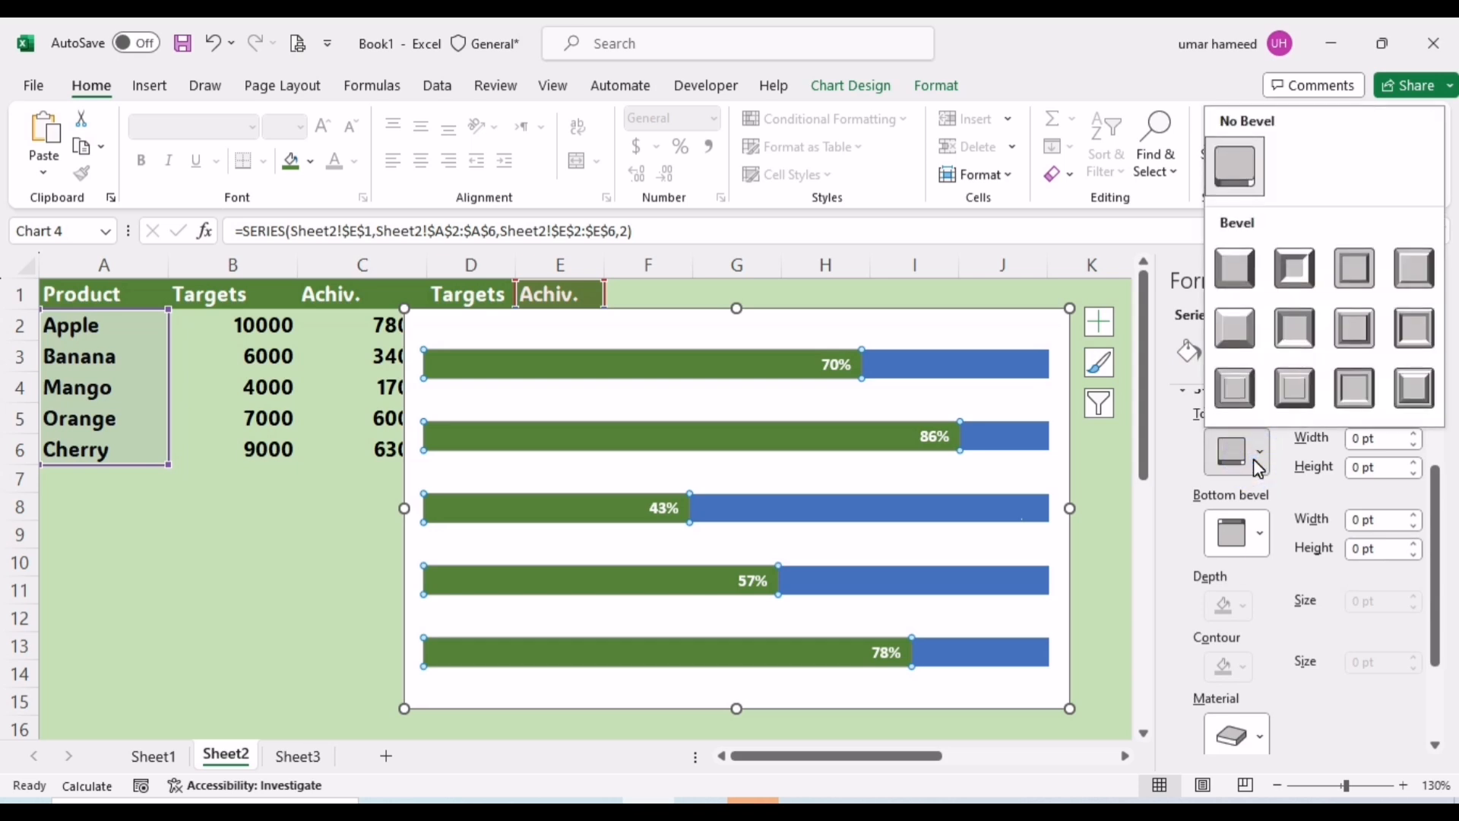
click(1295, 388)
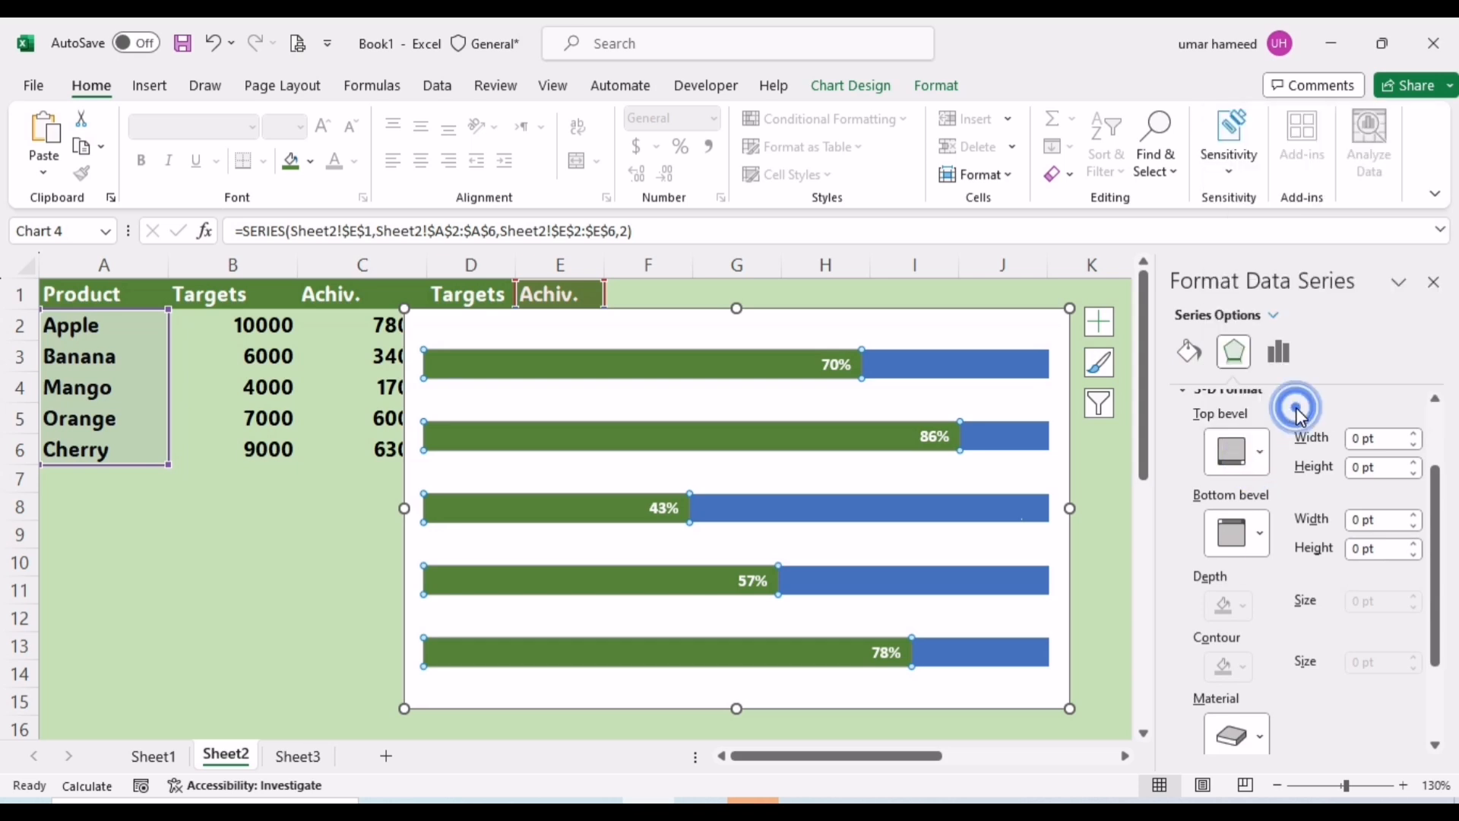
Step: Fill the Targets bars with the lightest green theme colour and close the formatting options
click(998, 373)
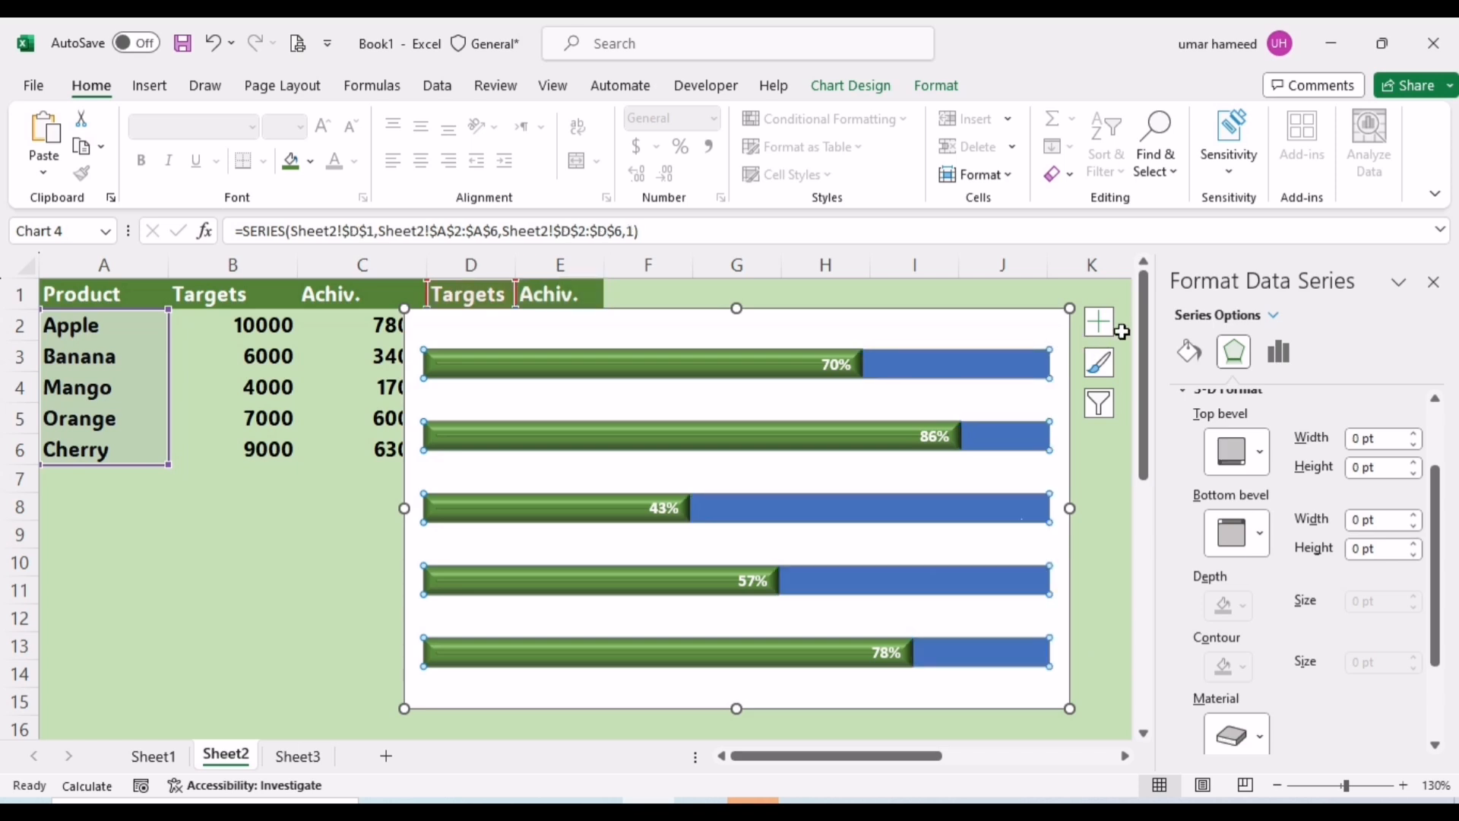
click(1189, 366)
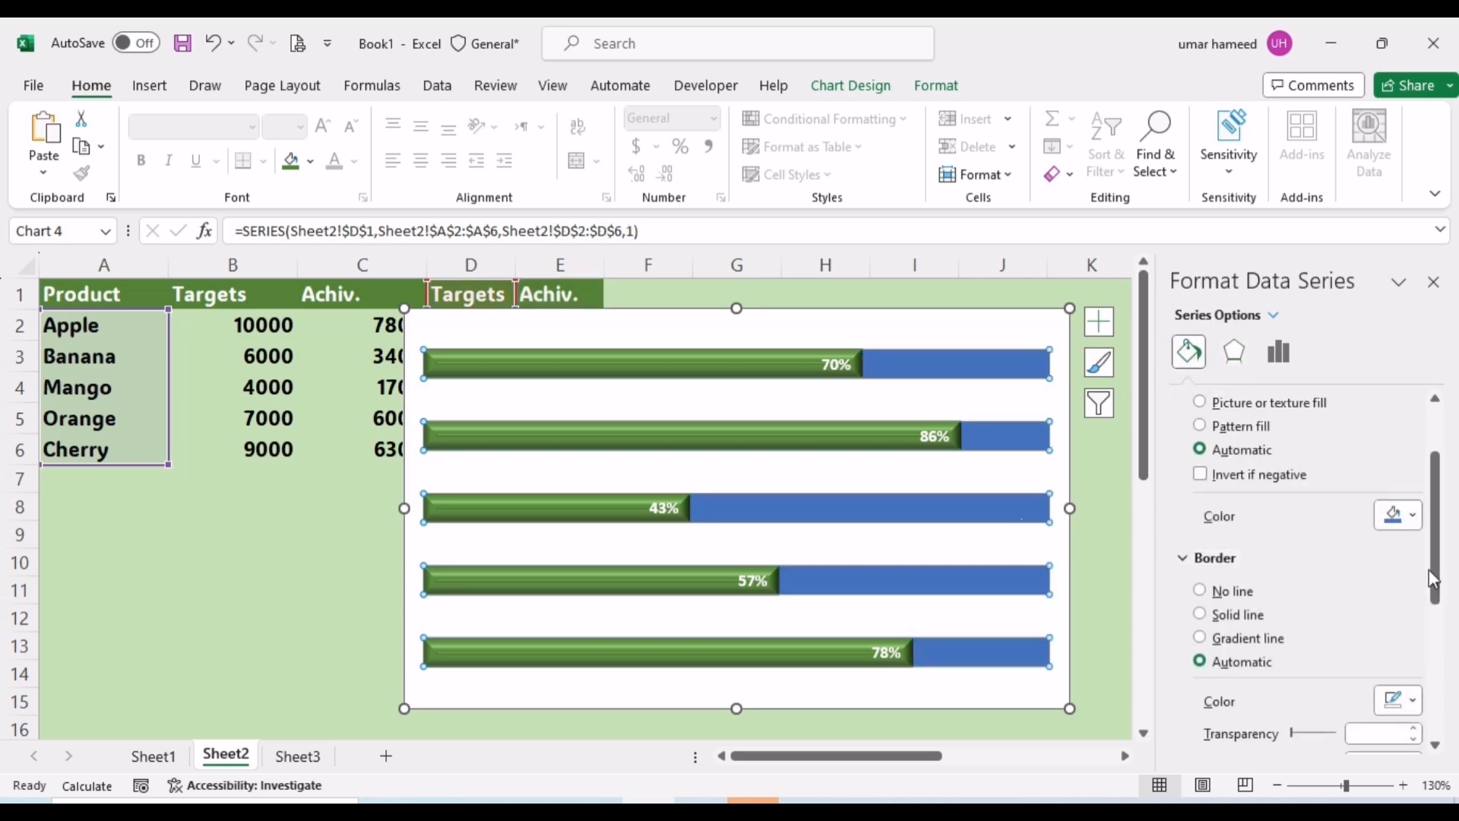
click(1422, 522)
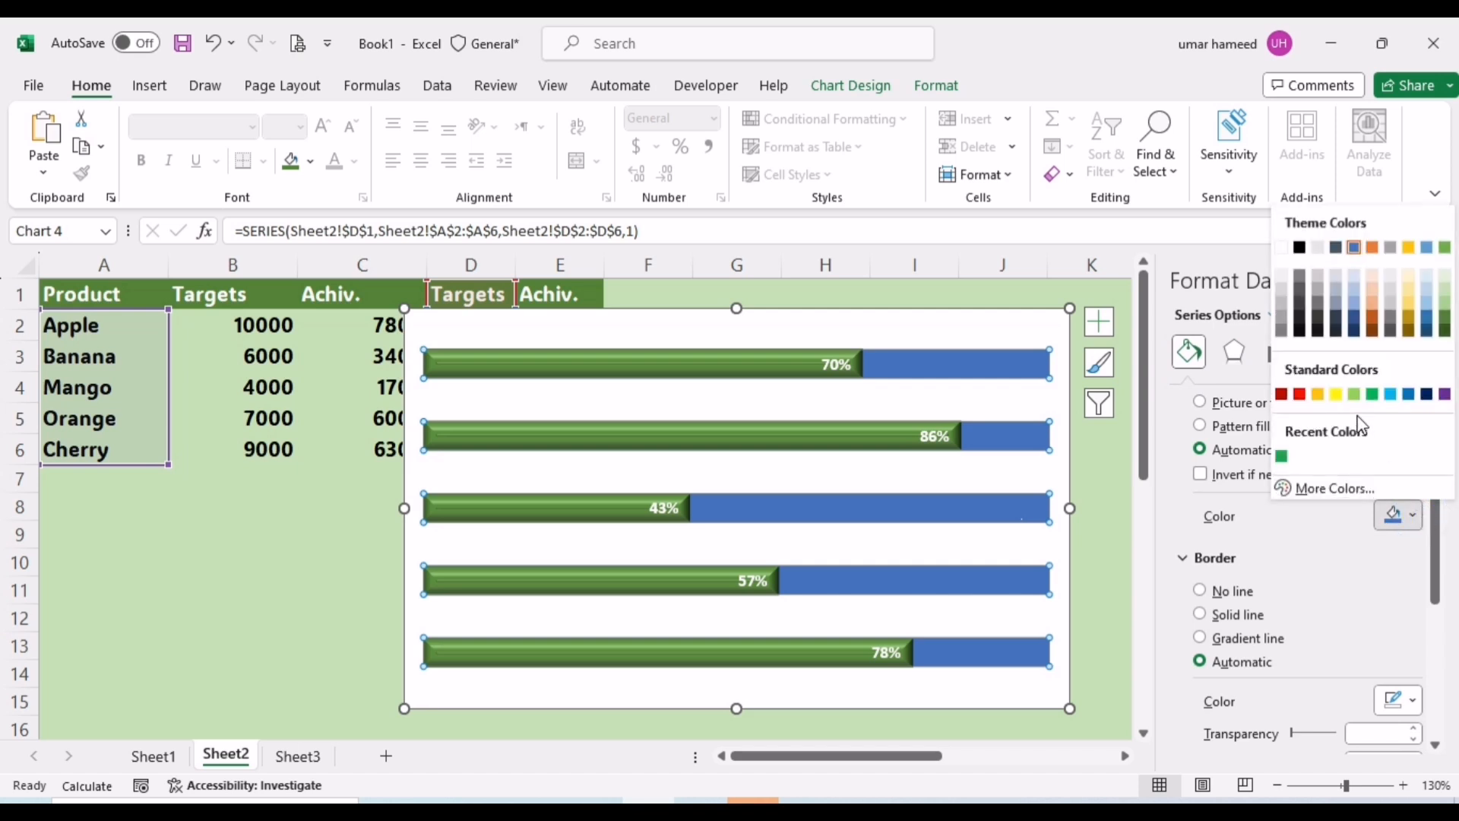
click(1448, 304)
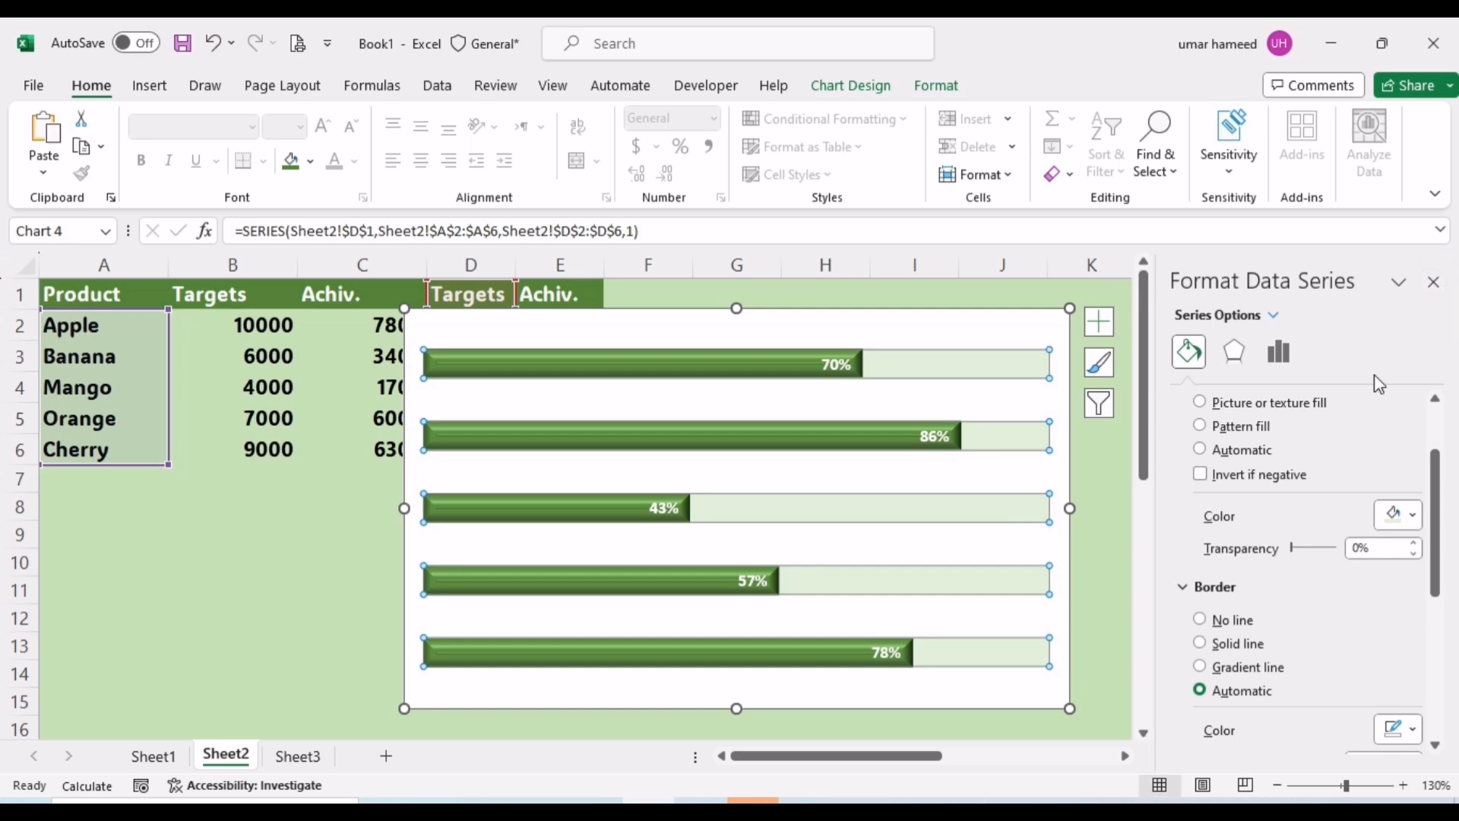
click(1434, 284)
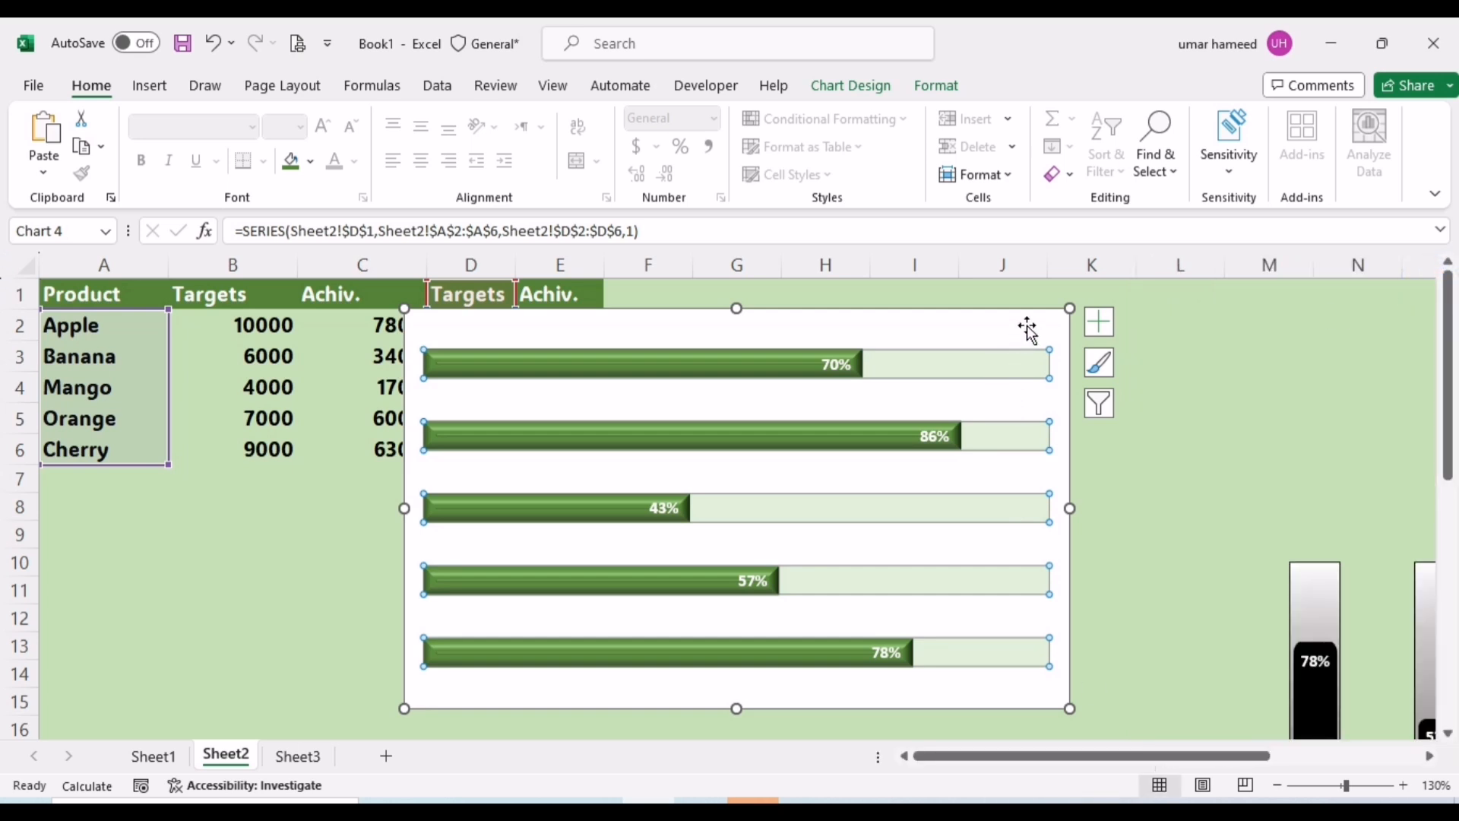
Step: Set the bar chart area to No line and No fill, close the formatting options and deselect the chart
click(1049, 328)
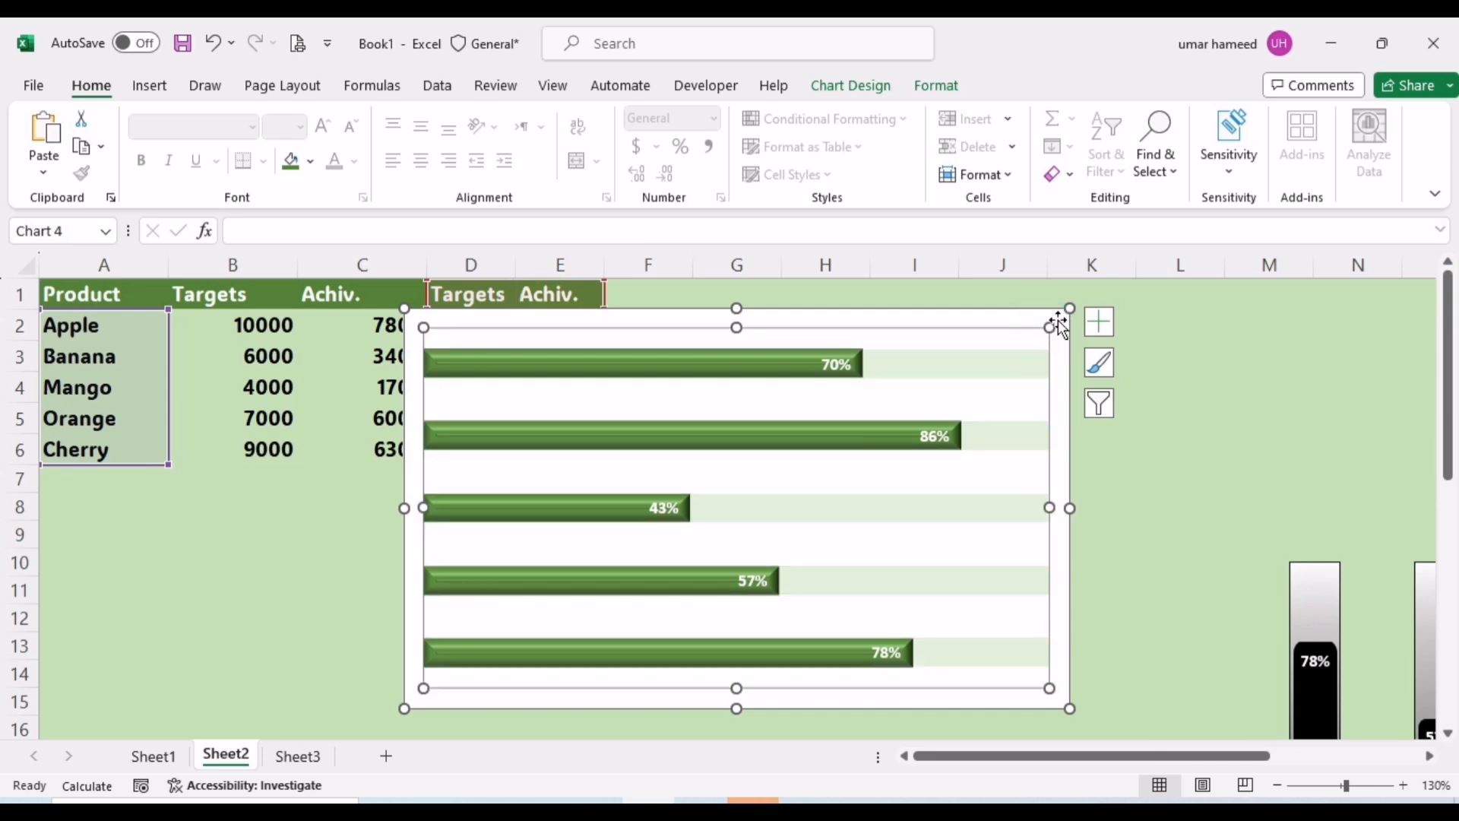
click(1062, 326)
right_click(1062, 325)
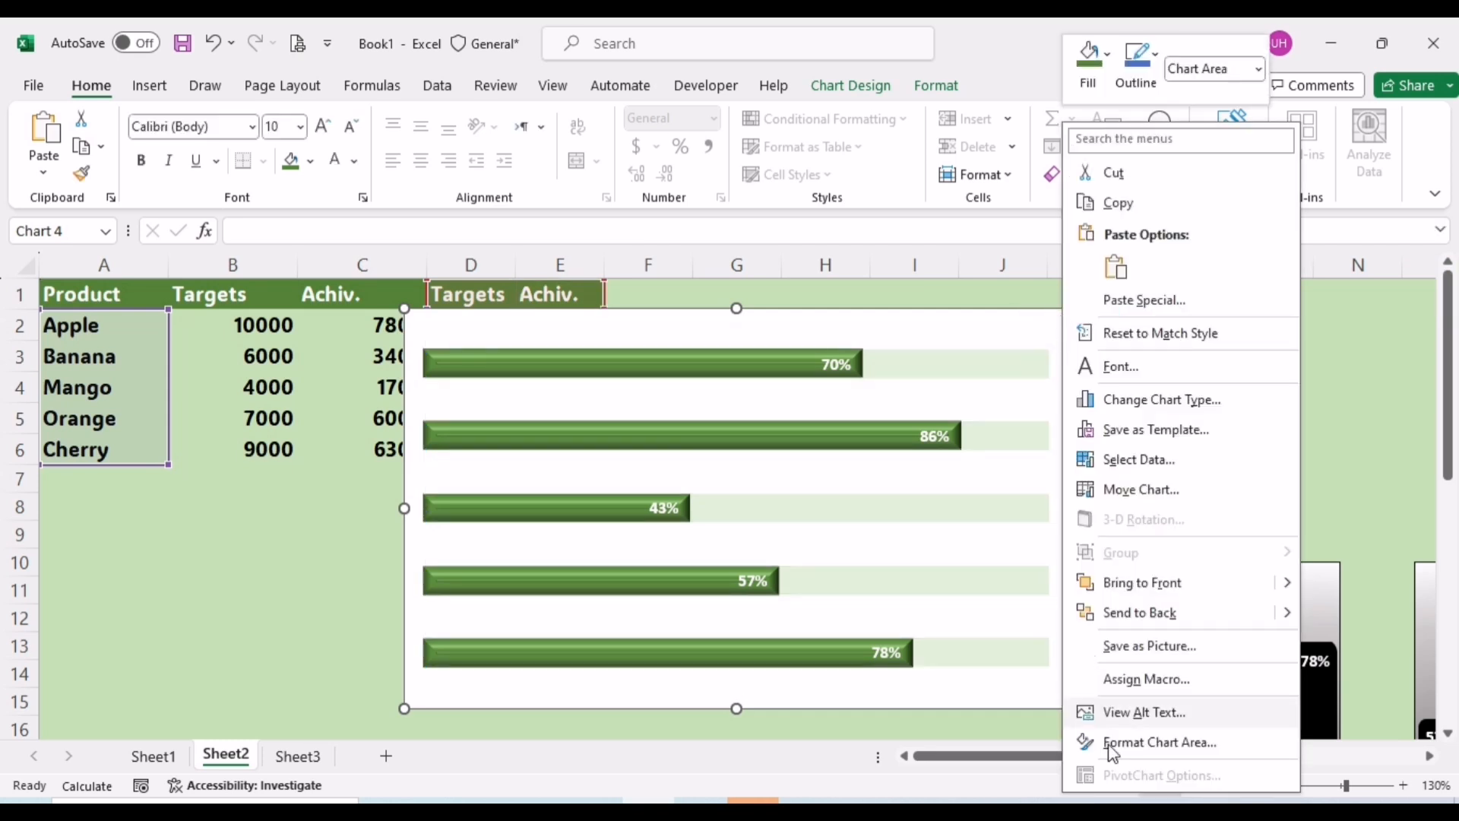
click(1133, 743)
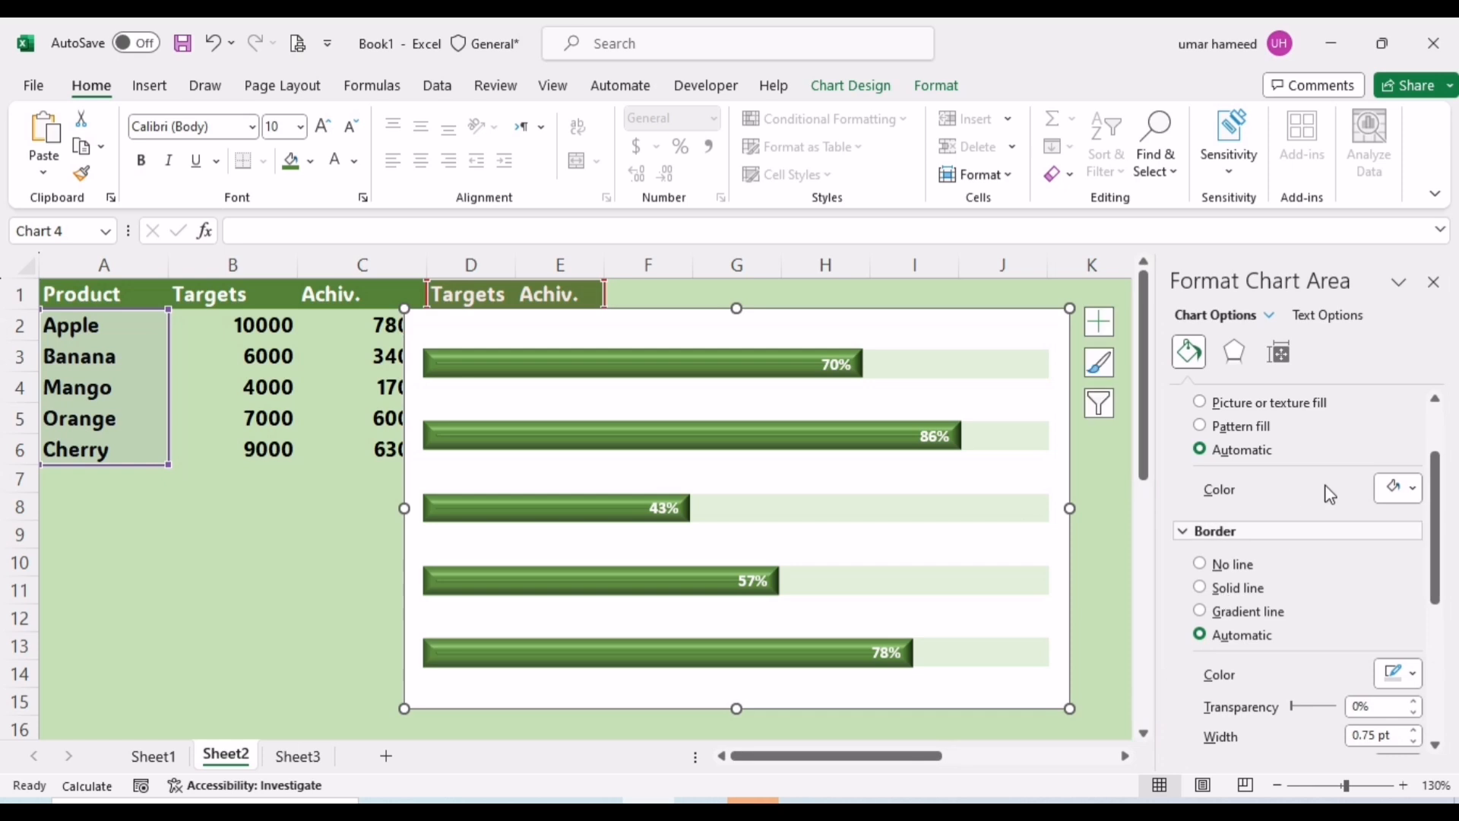
click(1200, 564)
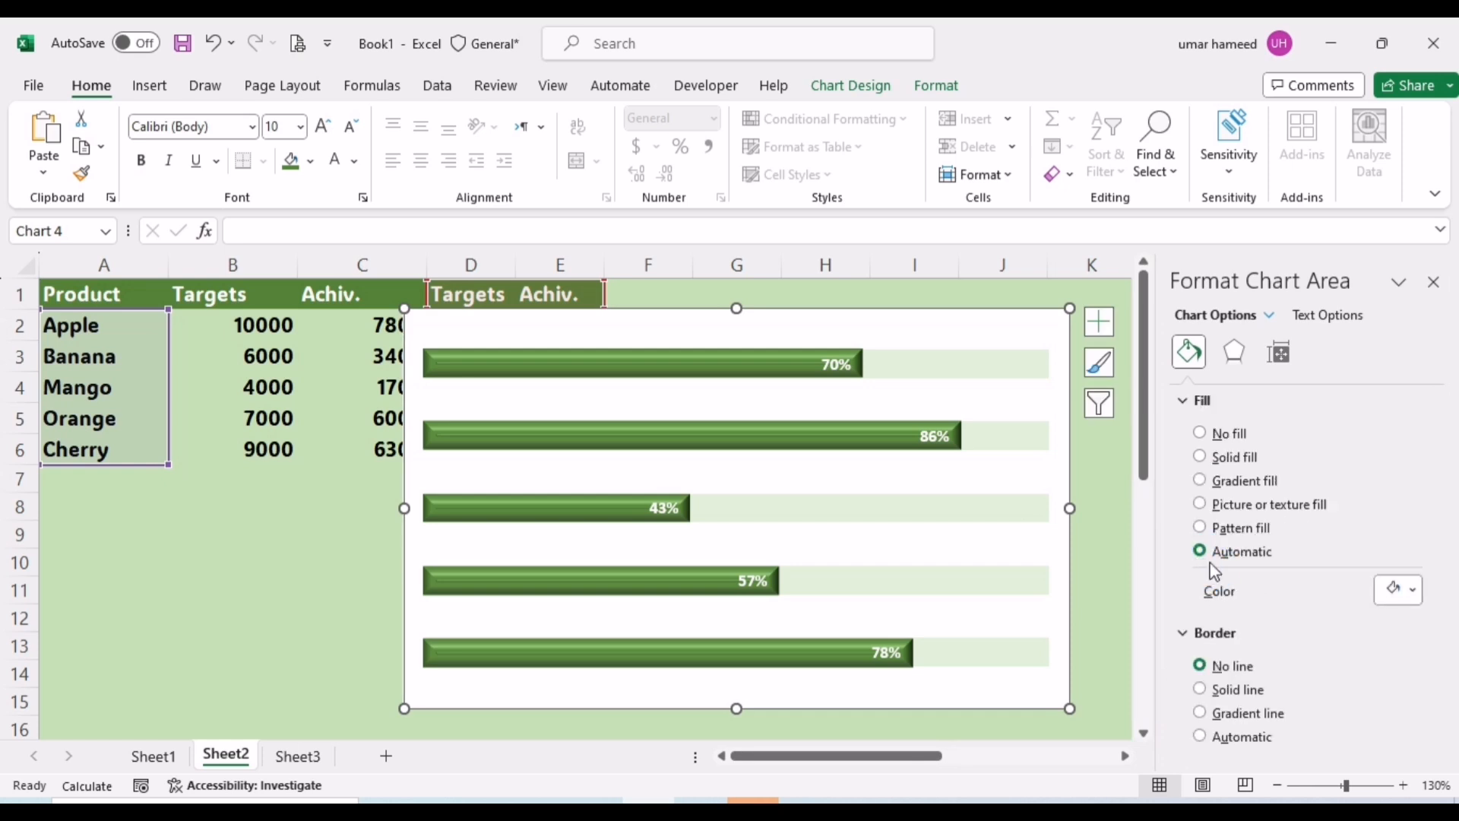
click(1200, 433)
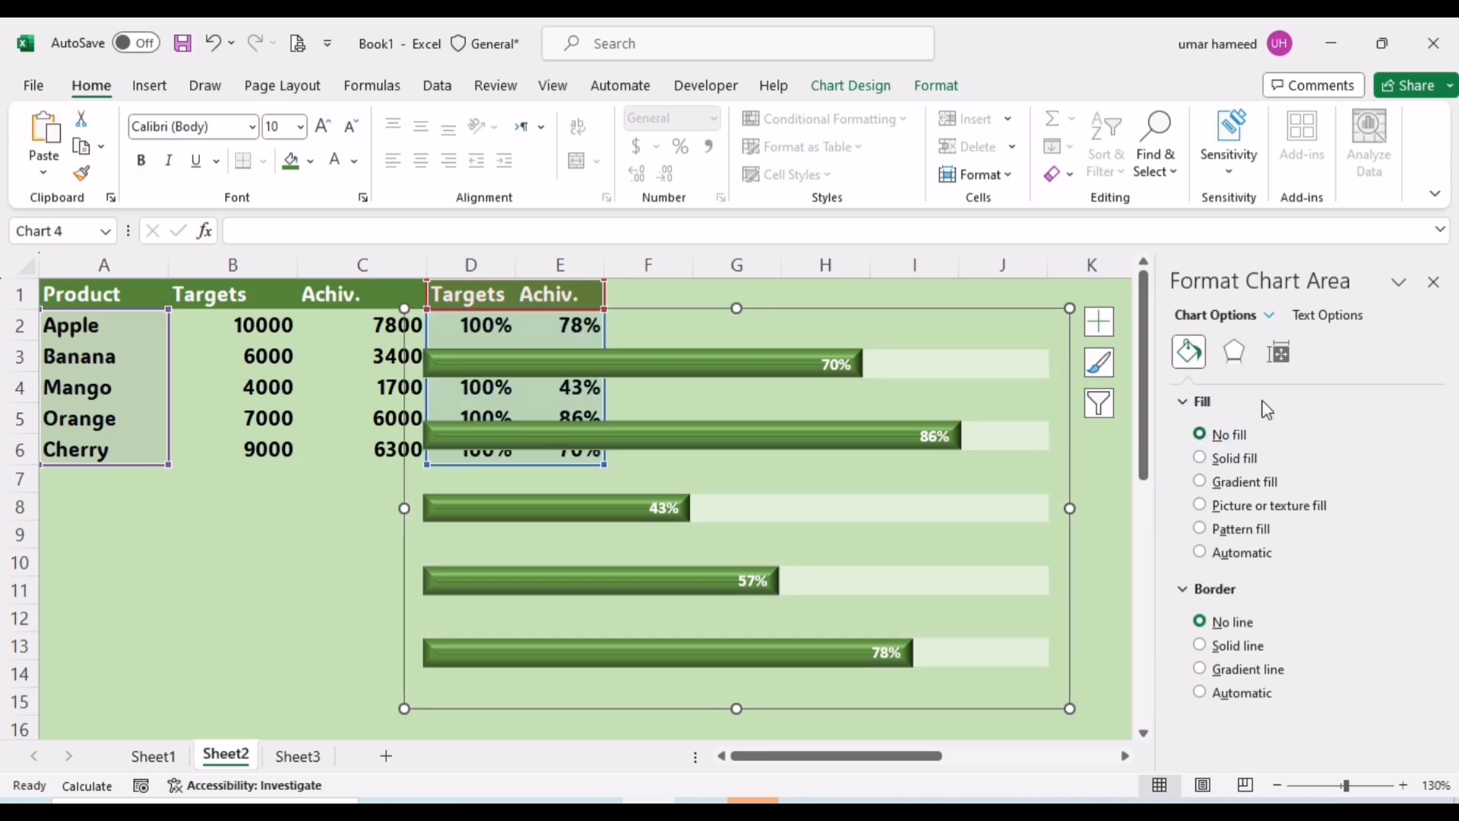
click(1433, 282)
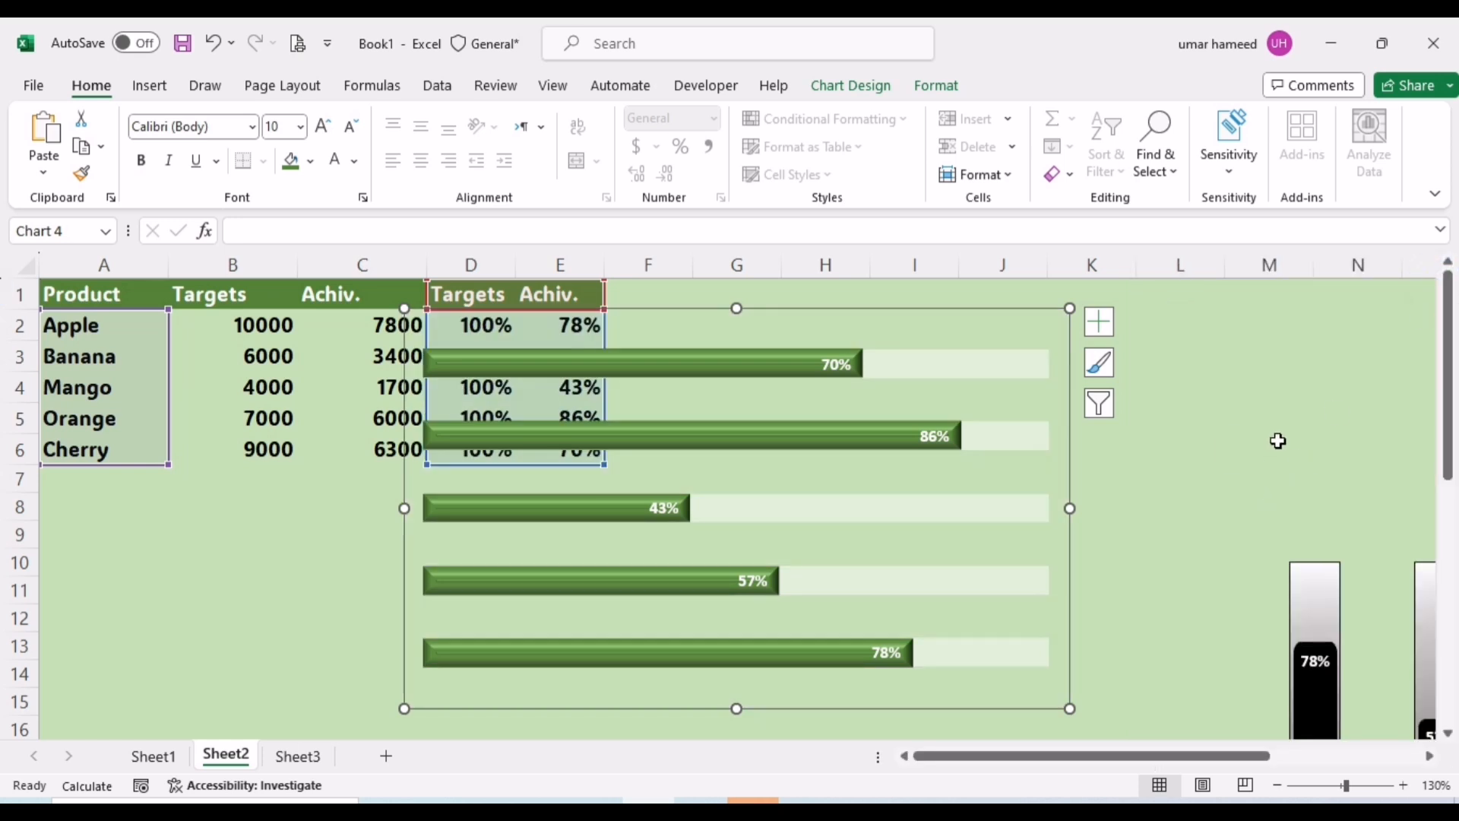
click(1278, 441)
Step: Move the bar chart below the data table from row 9 and place the column chart directly beside it
click(914, 331)
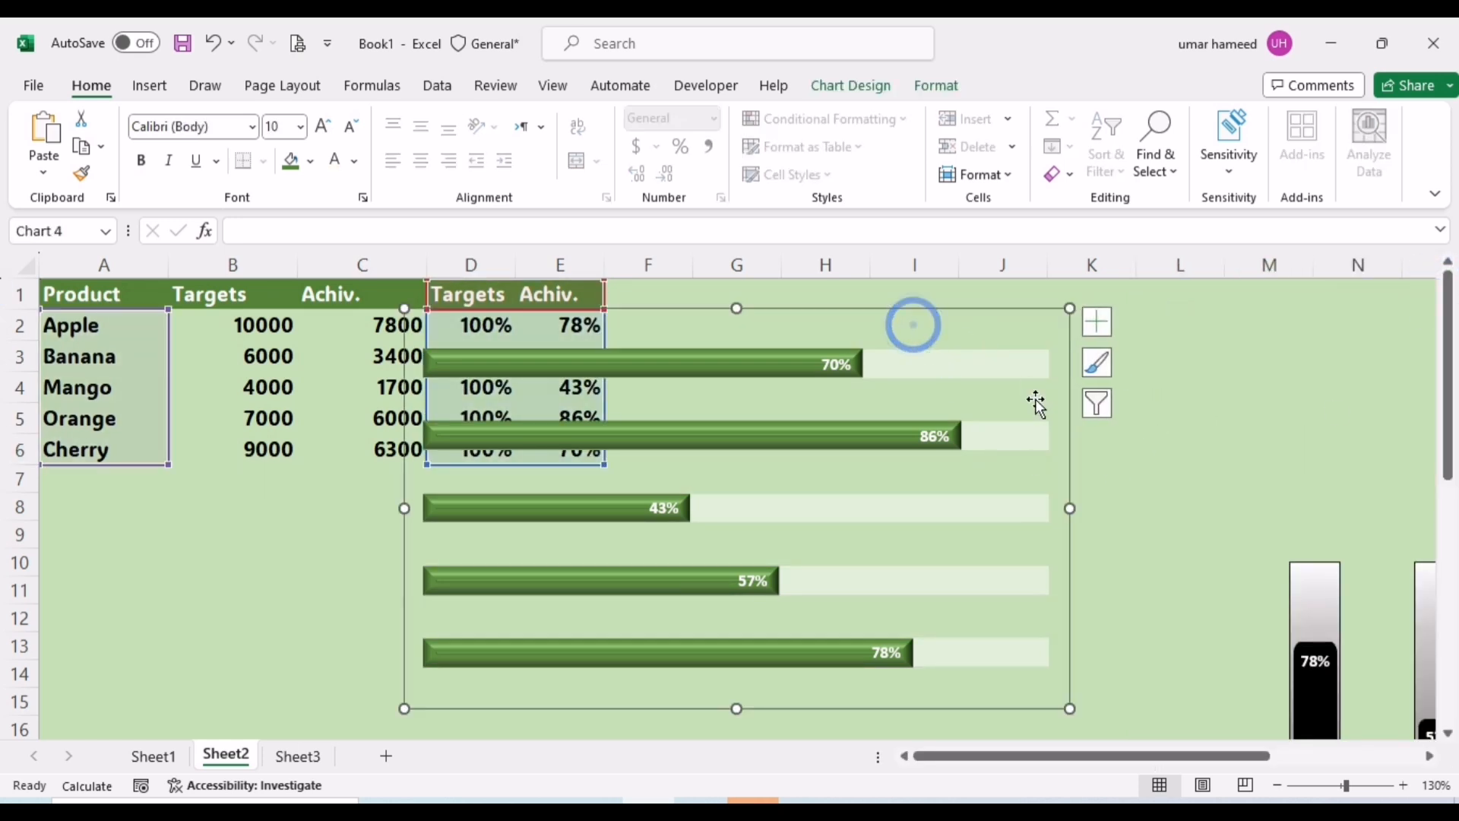
drag(865, 320, 561, 537)
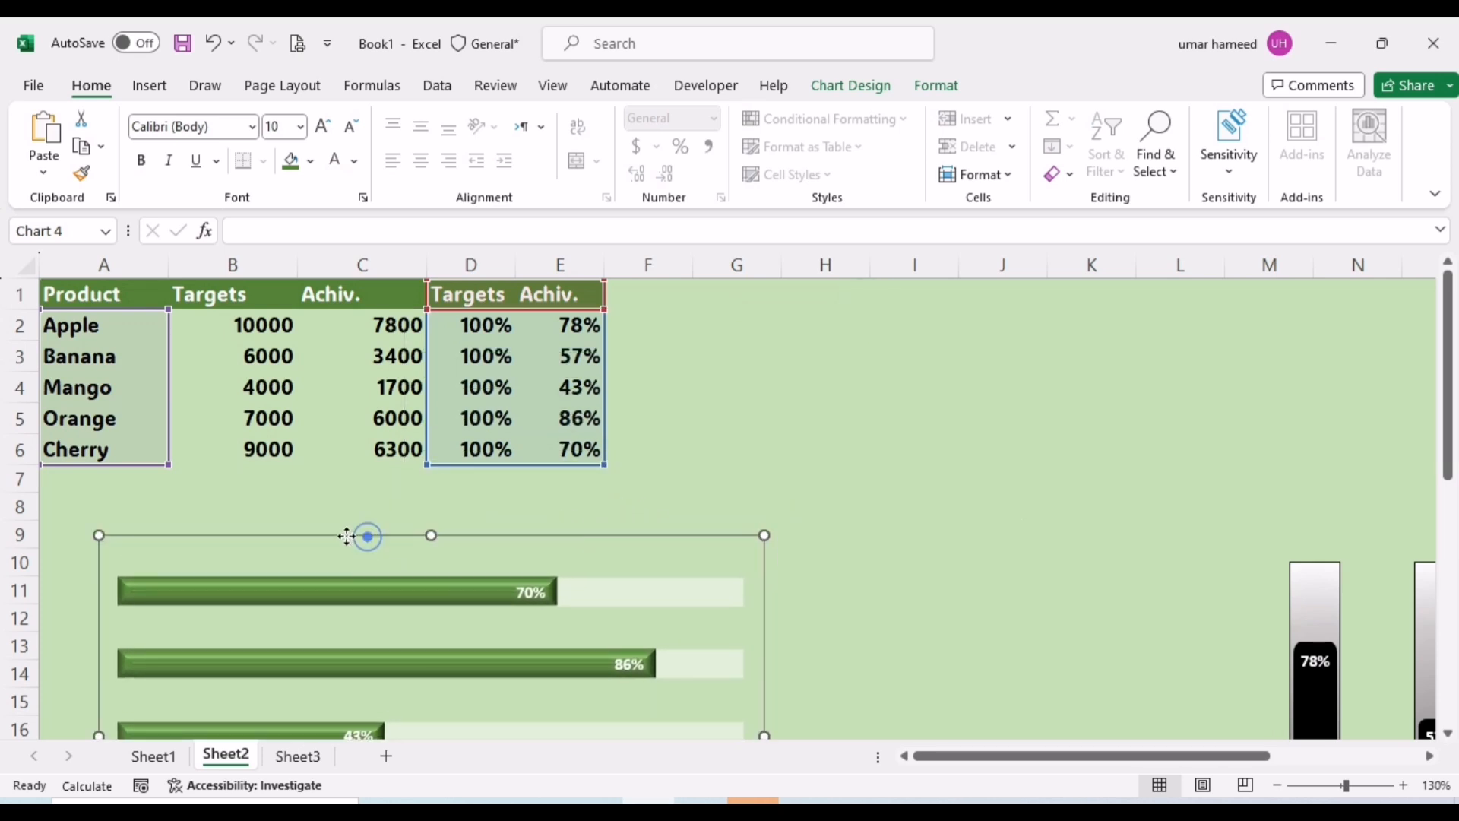
drag(368, 536, 311, 530)
click(1279, 570)
drag(1323, 546, 771, 533)
Step: Select A23:E24 below the charts and repeatedly enter 1 in its cells to recalculate the percentages shown in both charts
scroll(770, 534, down, 2)
scroll(774, 544, up, 1)
scroll(771, 545, down, 3)
drag(69, 675, 560, 694)
text(1)
key(Return)
text(1)
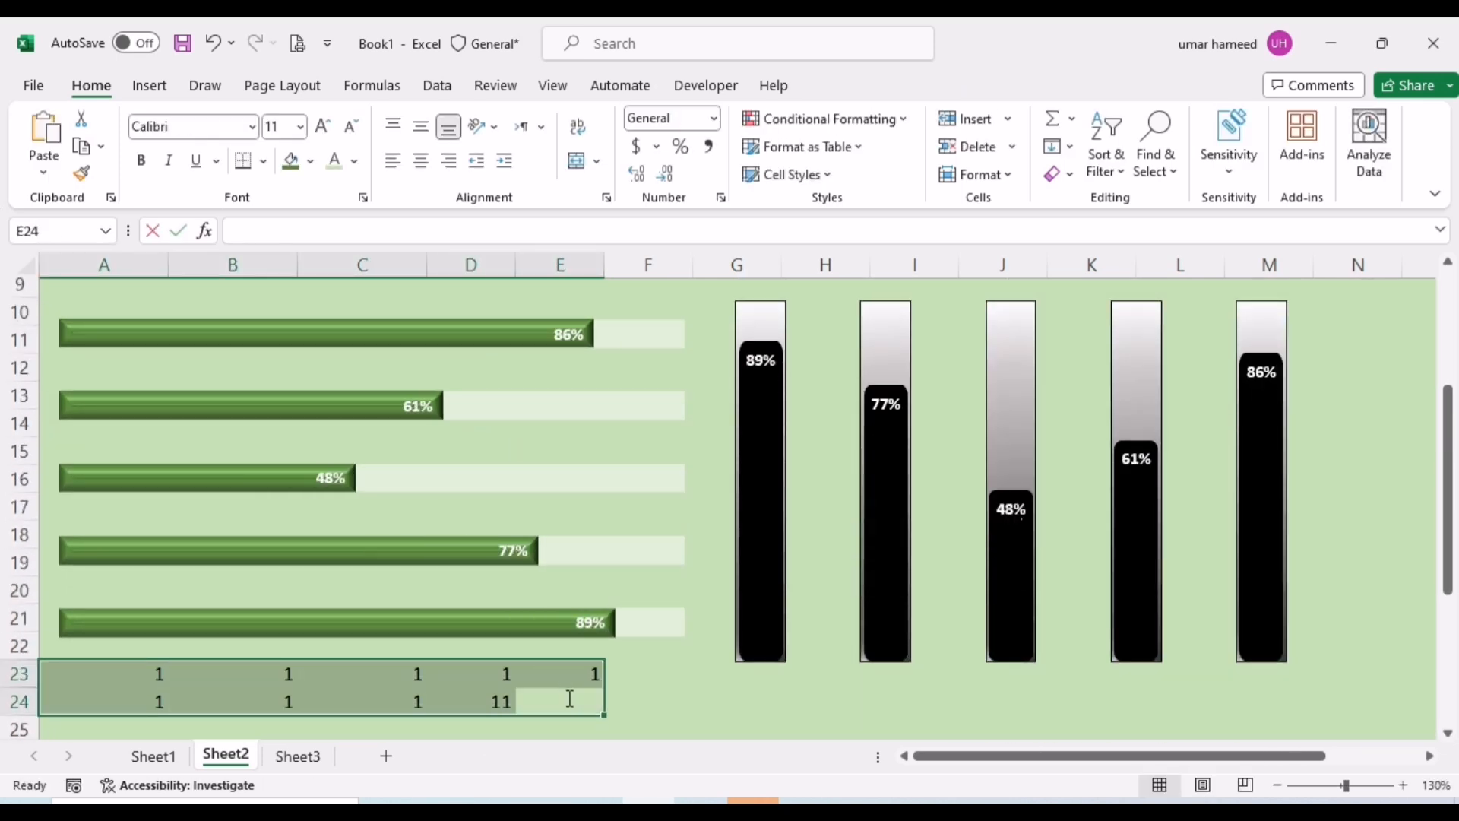
text( 1 1 1 1 1 11 1 1 1 1 1 1 1 1 1  1)
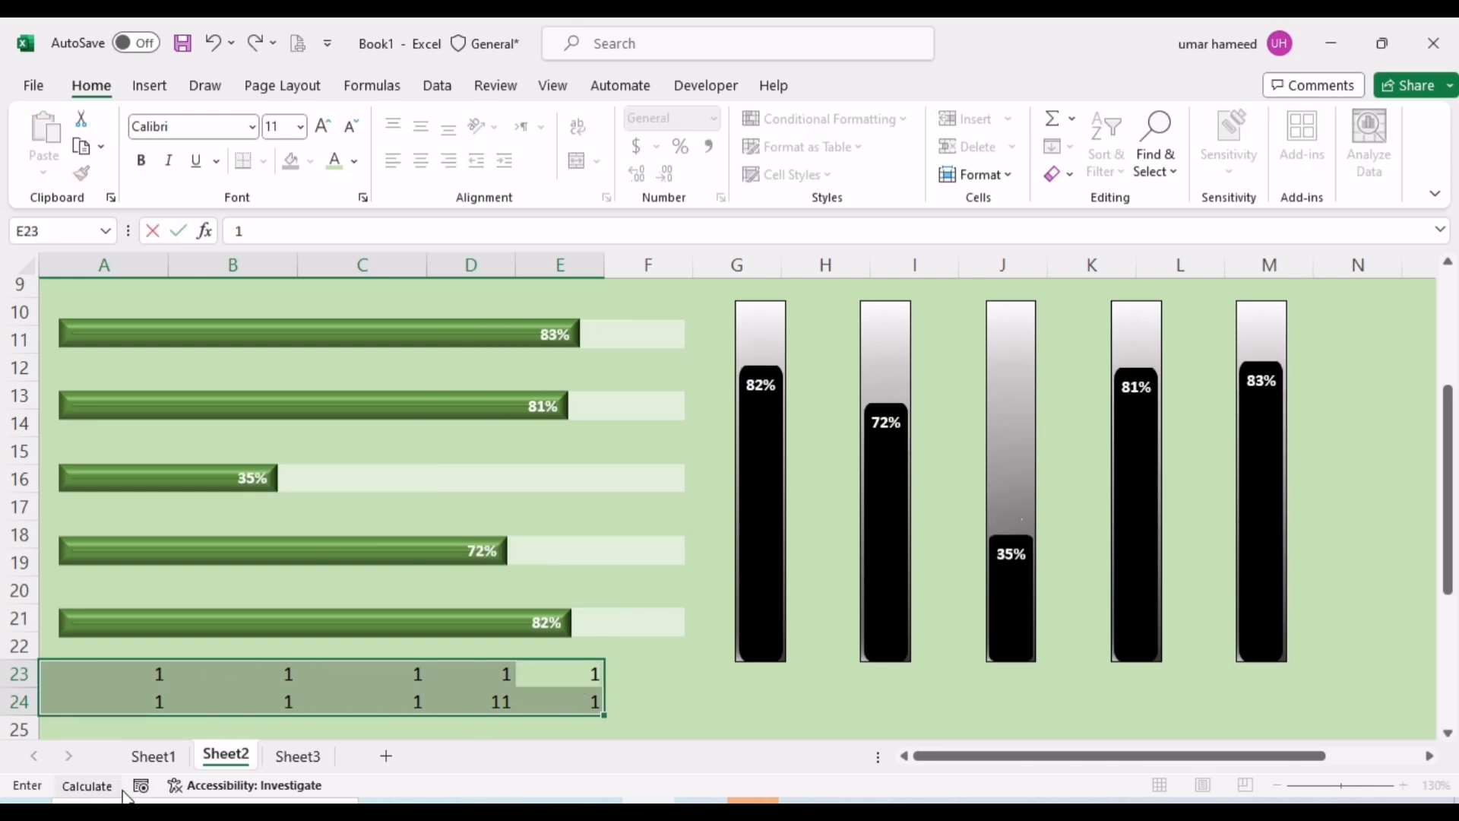